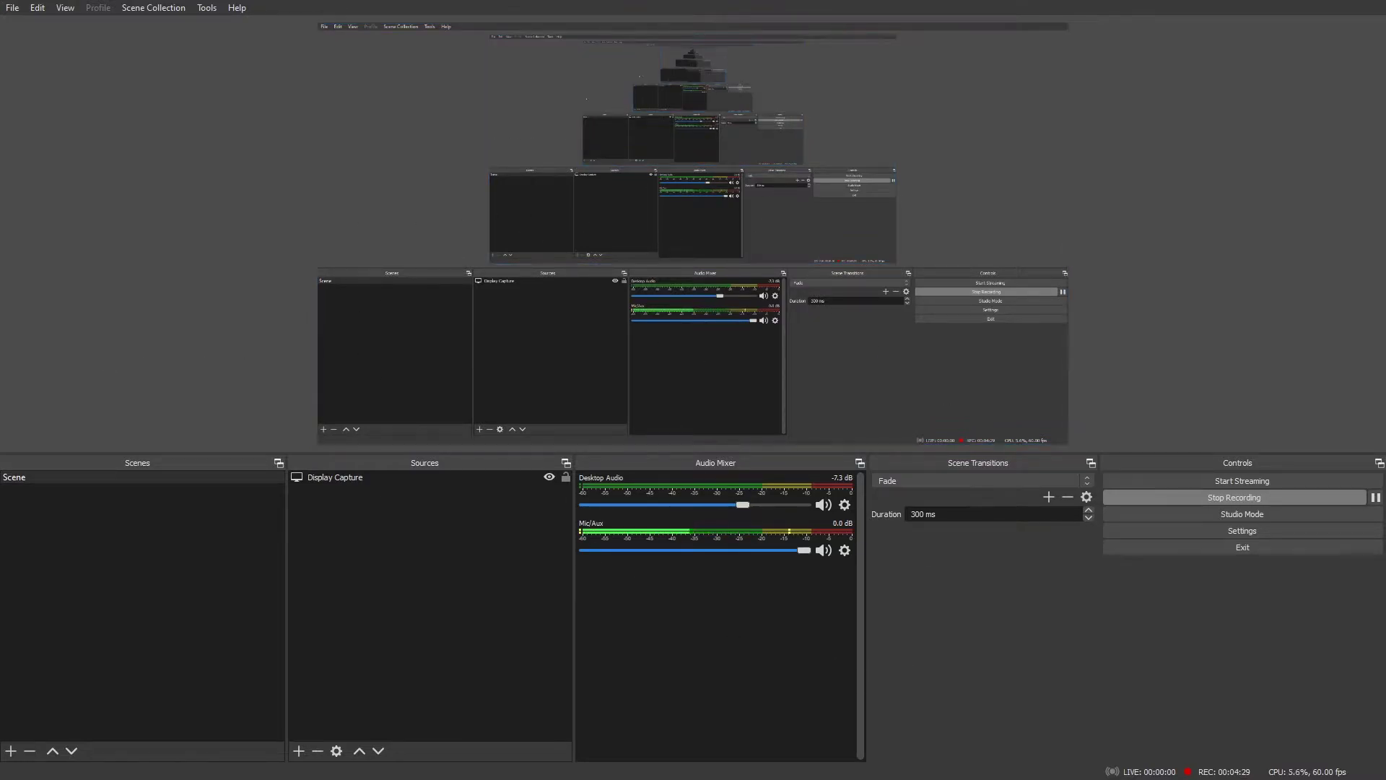
Switch to NVIDIA Broadcast, keep HyperX Quadcast as microphone source with the Noise removal effect, and return to OBS.
{"action": "key", "text": "alt+Tab"}
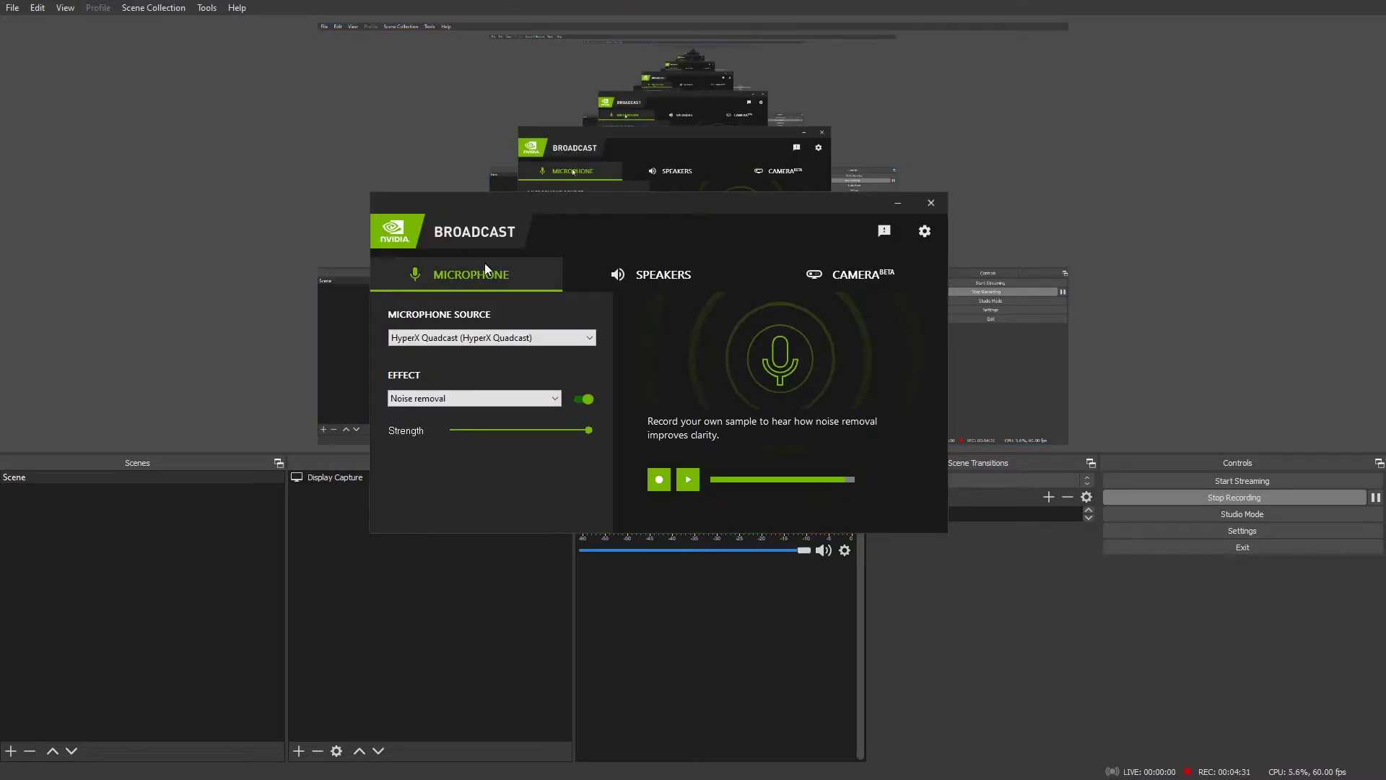
{"action": "left_click_drag", "start_coordinate": [544, 198], "coordinate": [920, 96]}
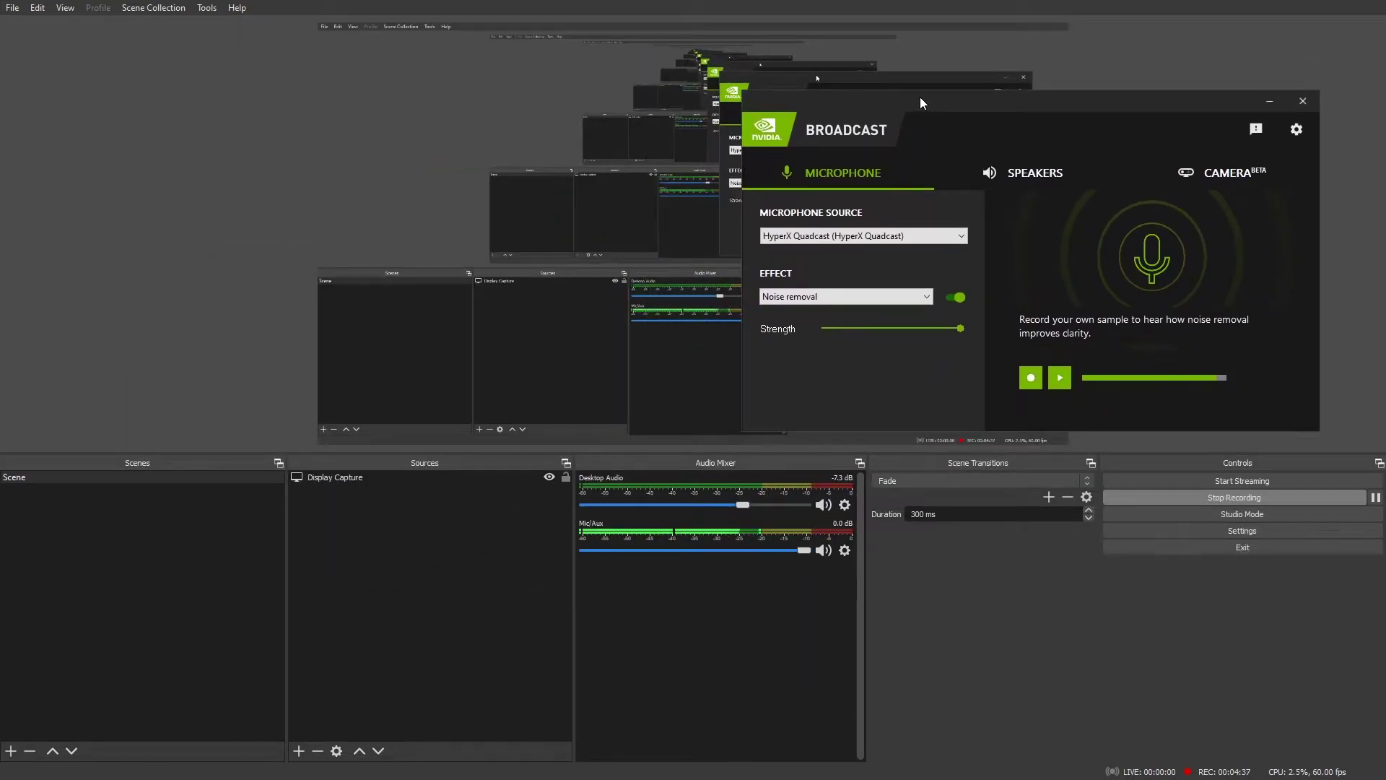
{"action": "left_click", "coordinate": [784, 244]}
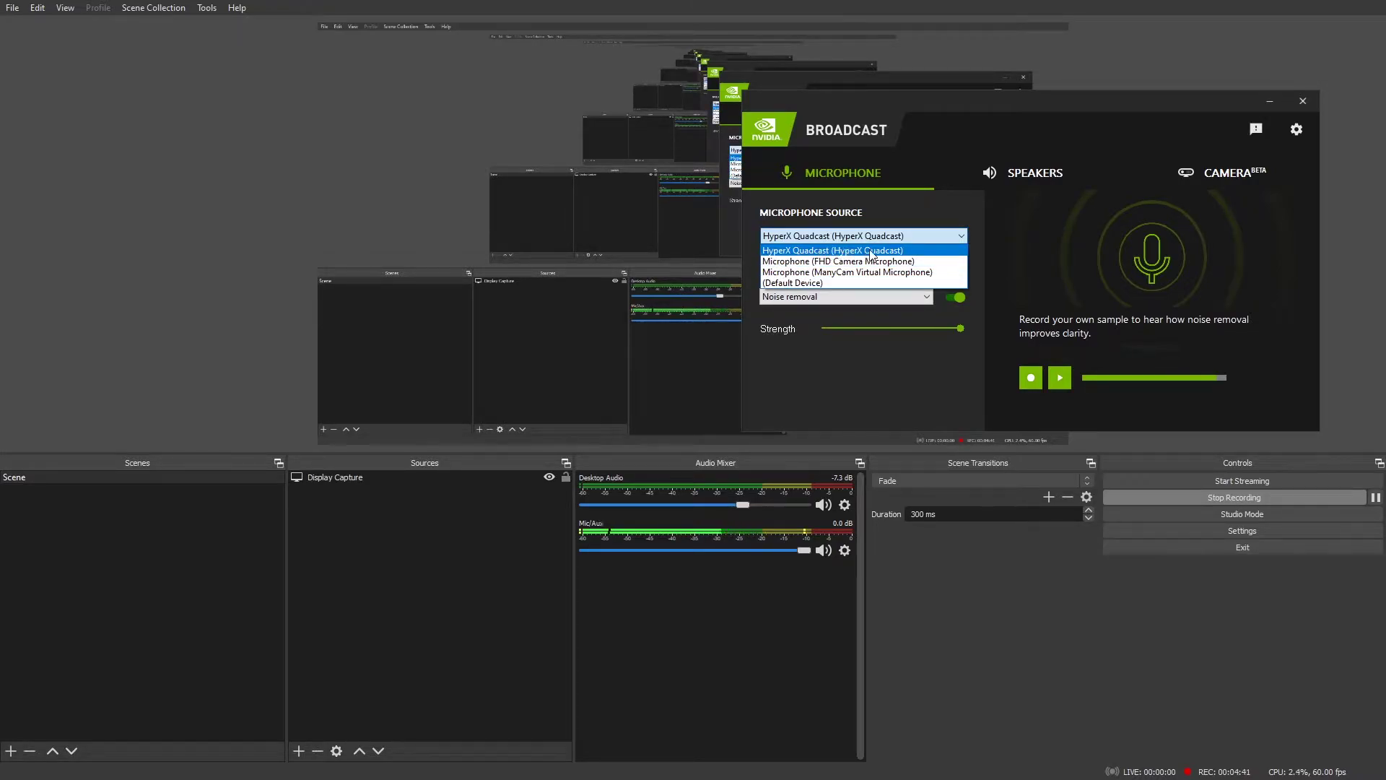
{"action": "left_click", "coordinate": [774, 240]}
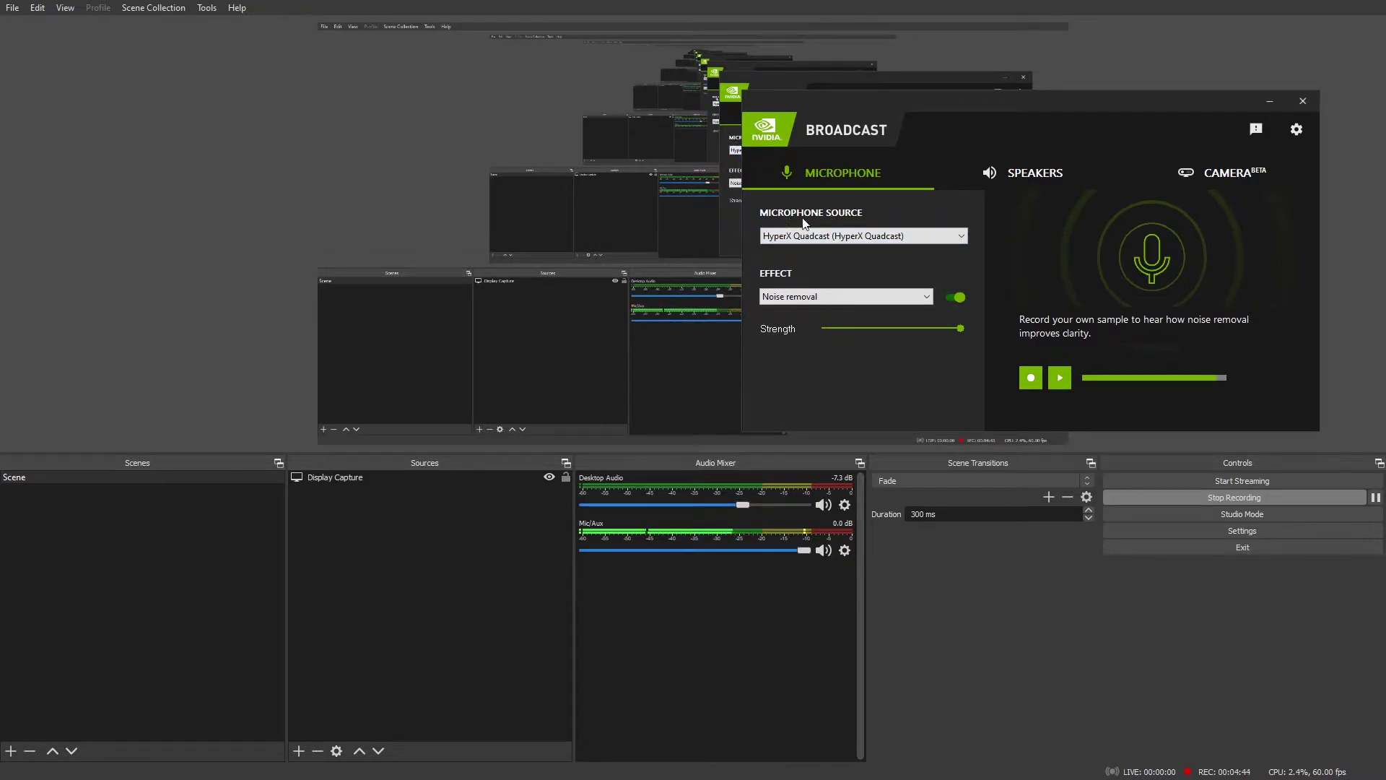
{"action": "left_click", "coordinate": [846, 301]}
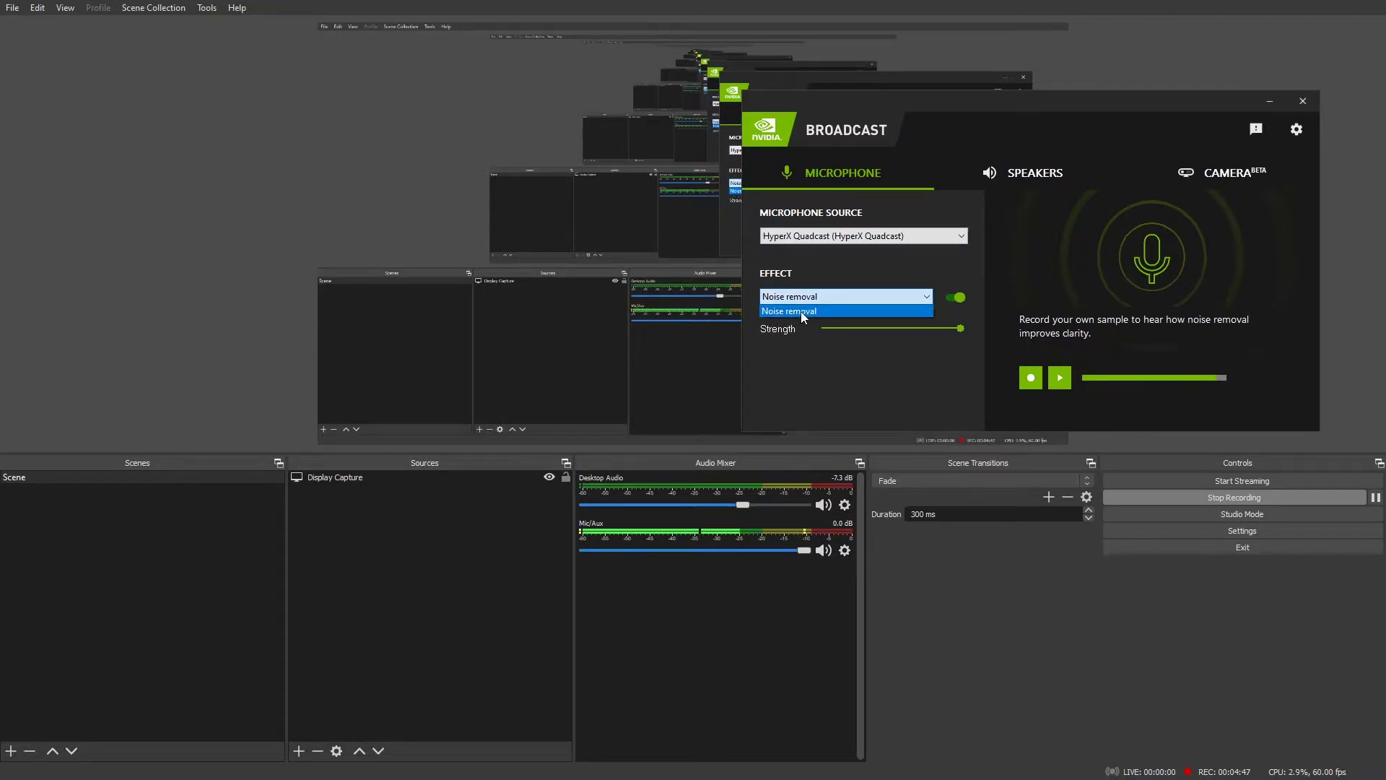
{"action": "left_click", "coordinate": [928, 310]}
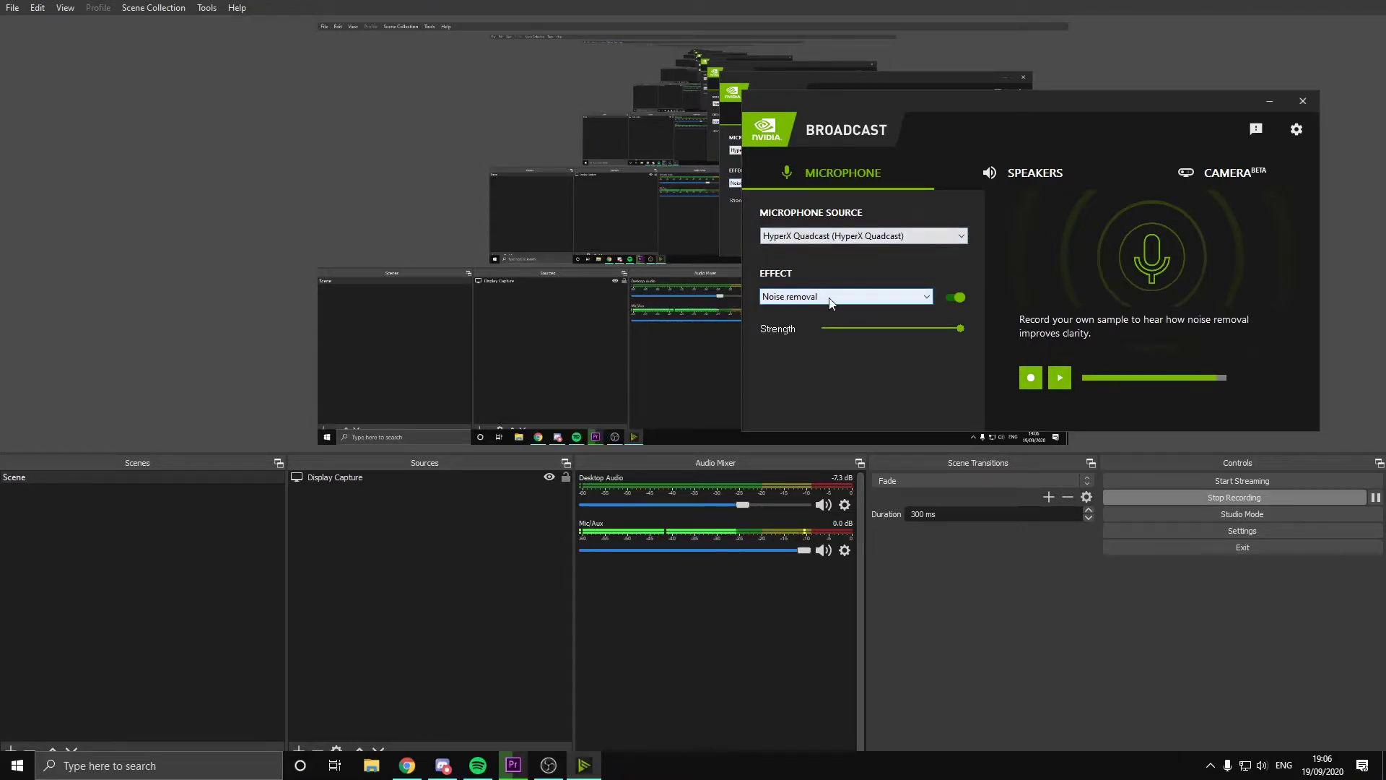
{"action": "left_click", "coordinate": [991, 593]}
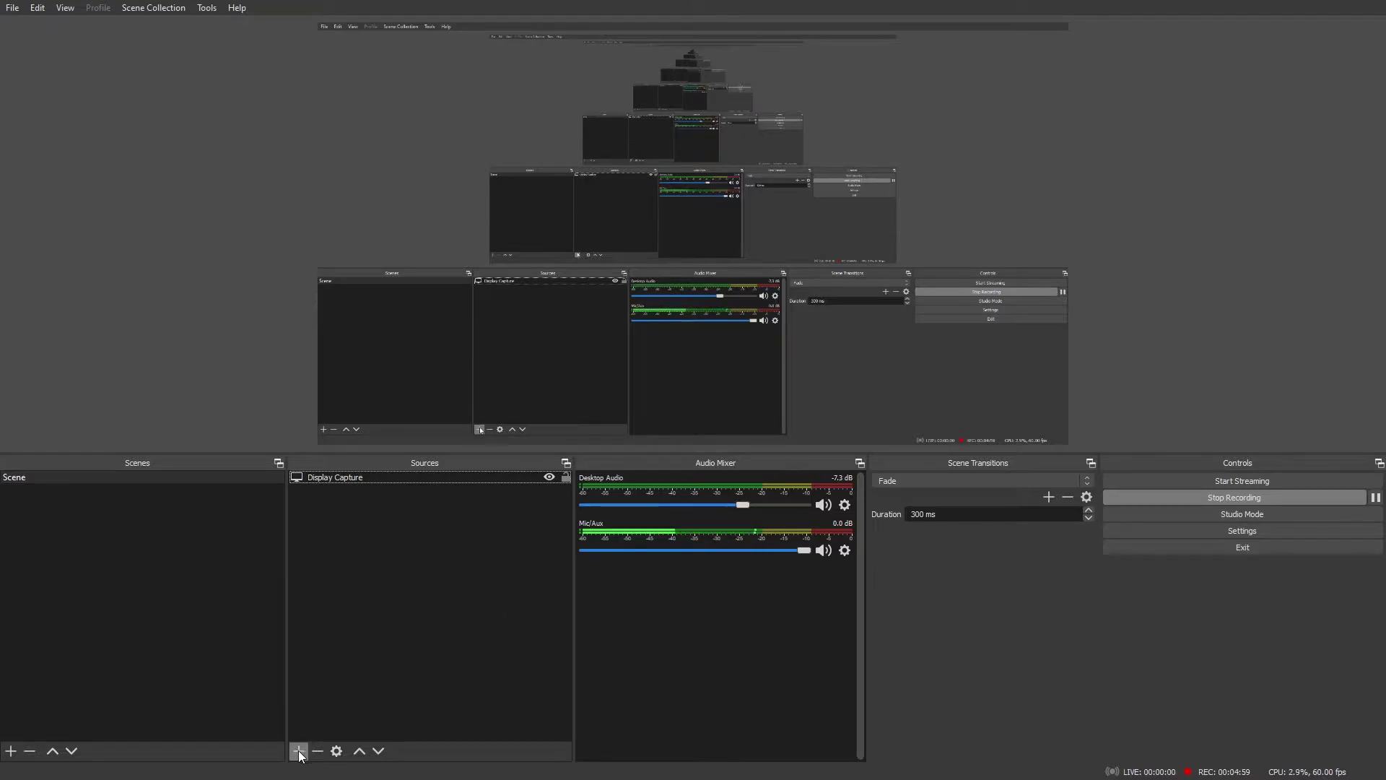
{"action": "left_click", "coordinate": [304, 477]}
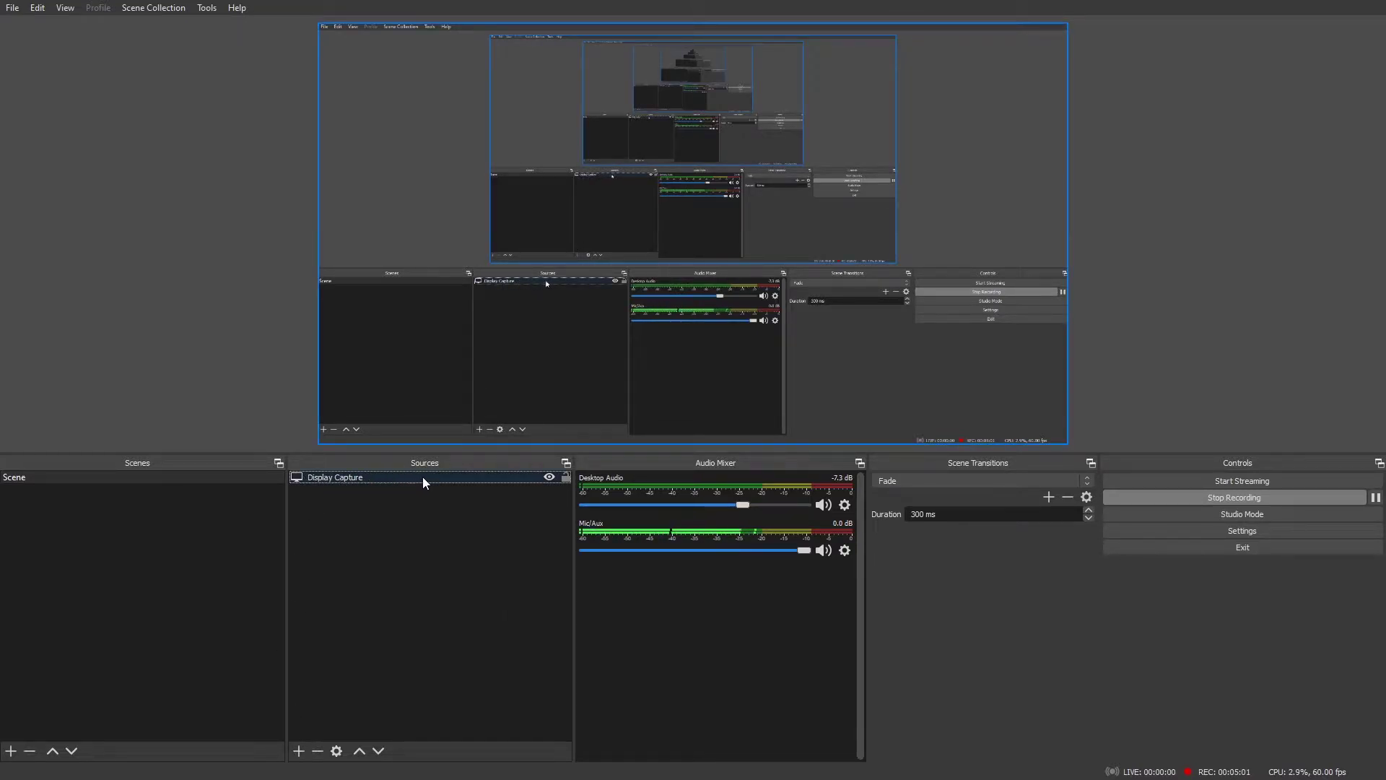
{"action": "left_click", "coordinate": [299, 751]}
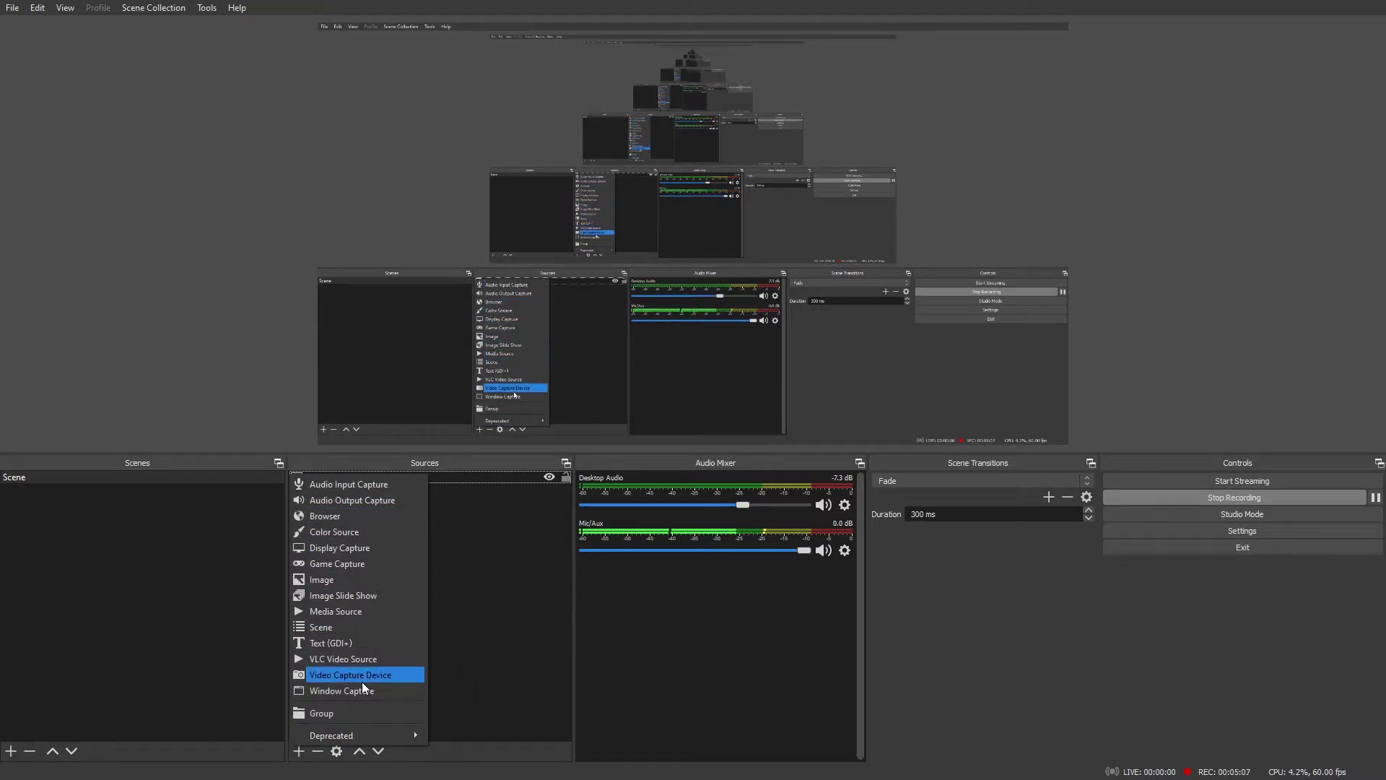
{"action": "left_click", "coordinate": [391, 488]}
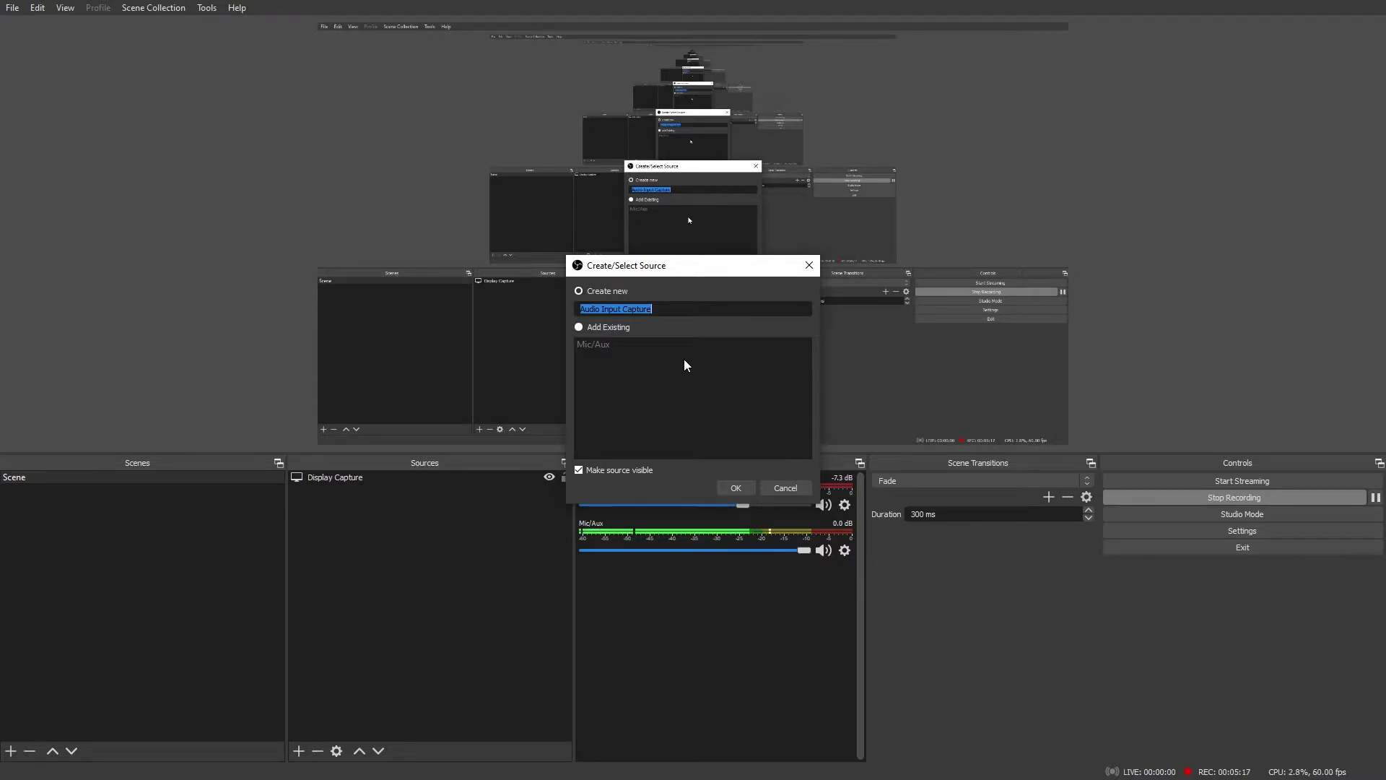
{"action": "left_click", "coordinate": [795, 487]}
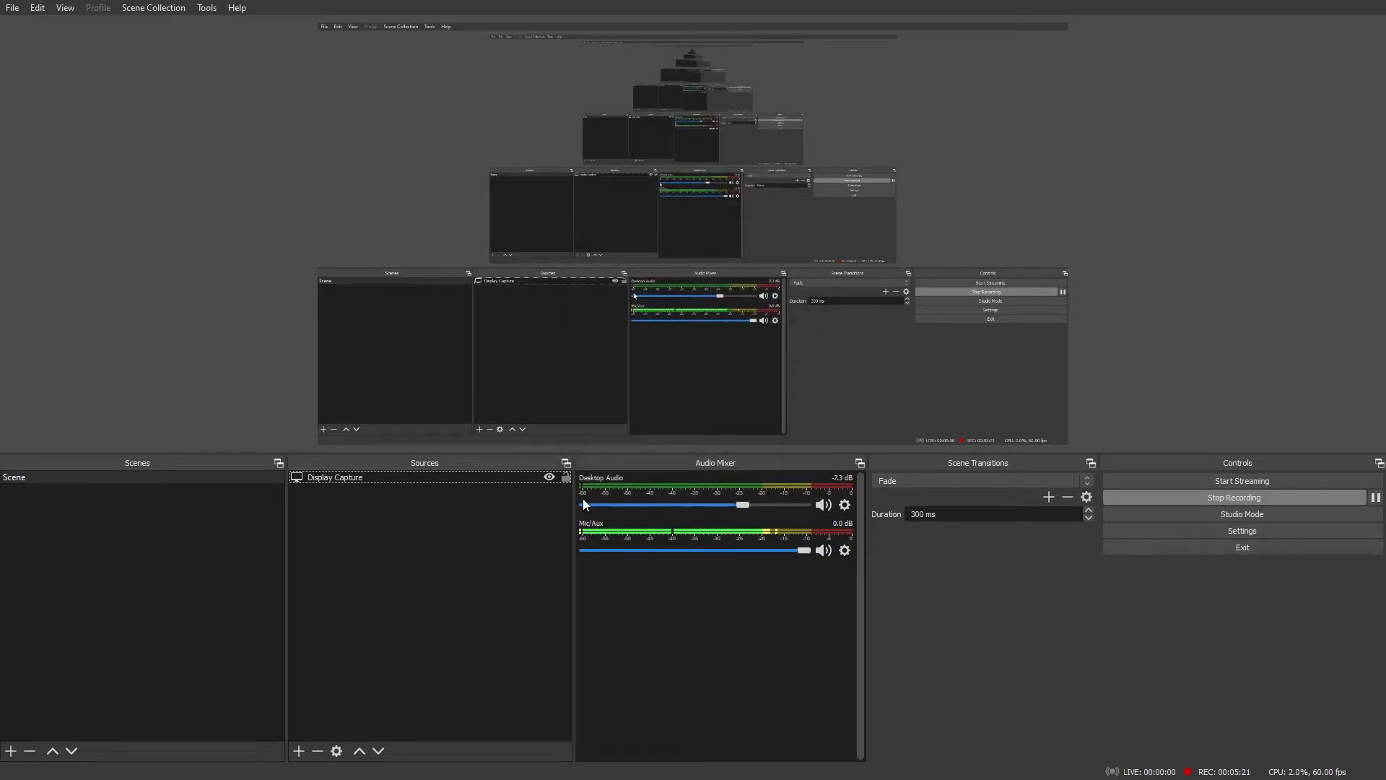
Add a new Audio Input Capture source, look through its available devices, and close its properties.
{"action": "left_click", "coordinate": [300, 749]}
{"action": "left_click", "coordinate": [361, 488]}
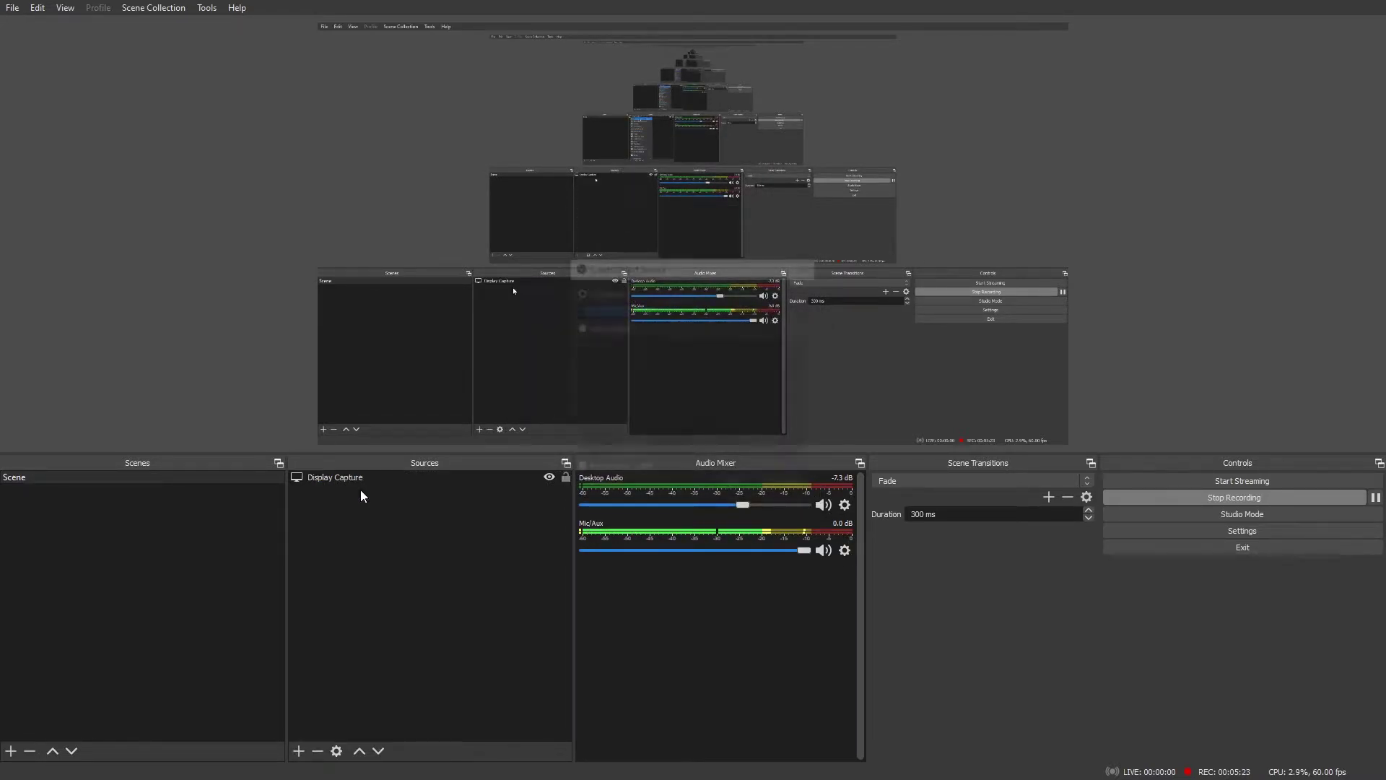
{"action": "left_click", "coordinate": [736, 485]}
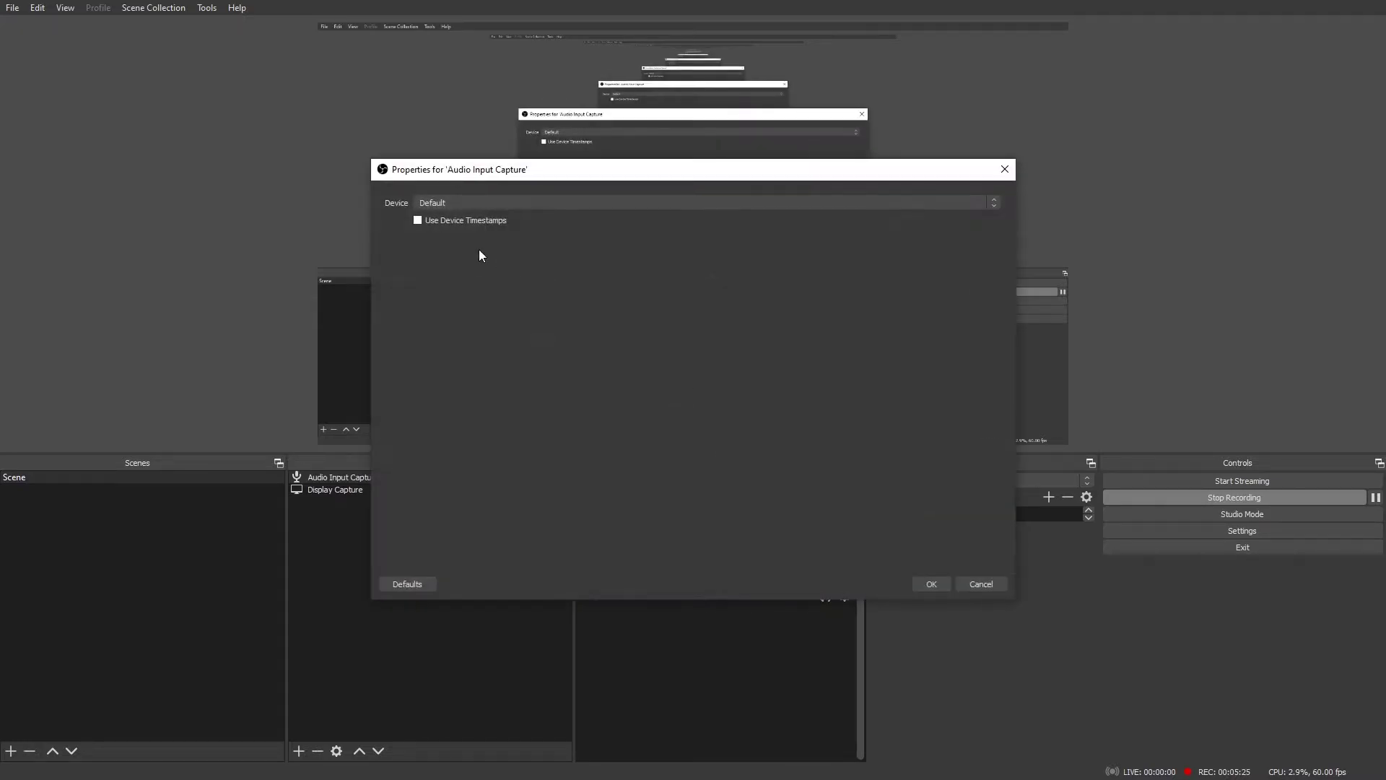
{"action": "left_click", "coordinate": [453, 206]}
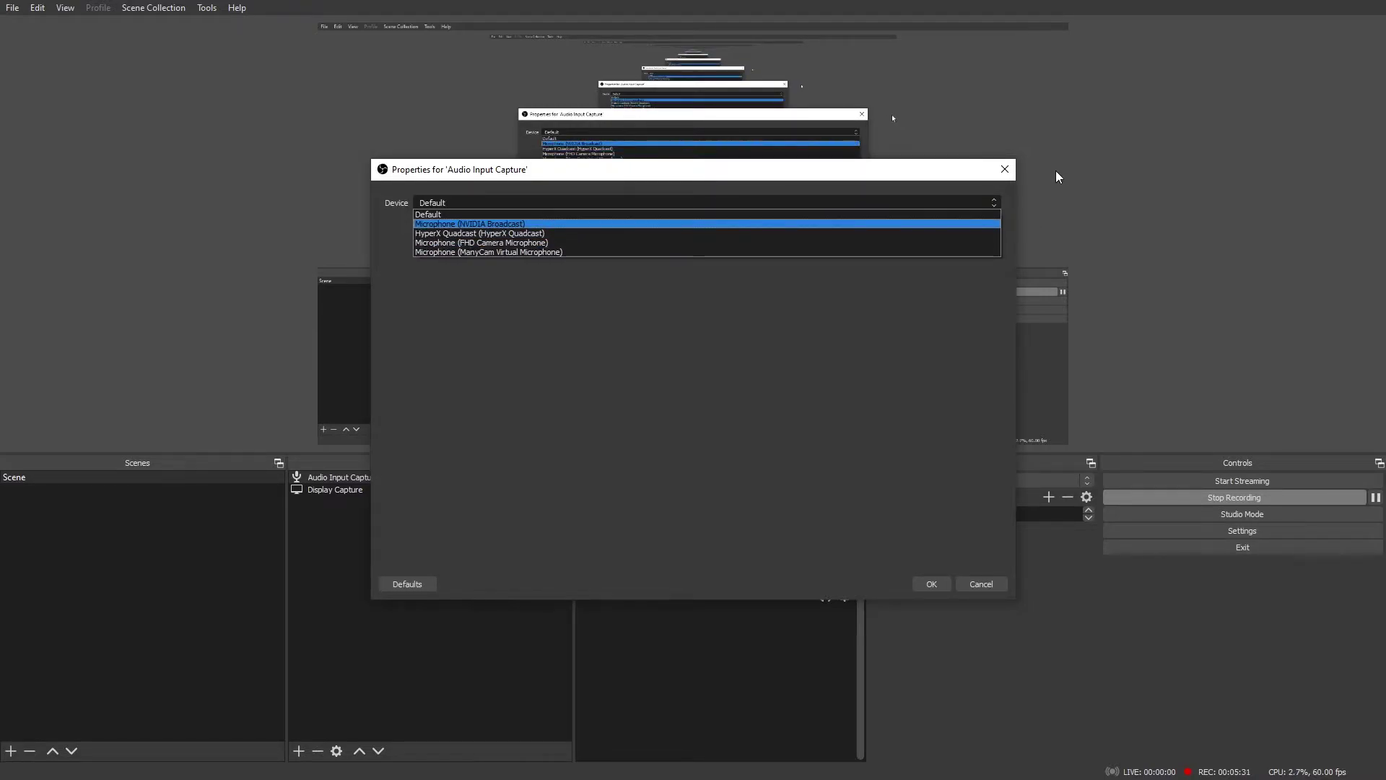
{"action": "left_click", "coordinate": [1009, 189]}
{"action": "left_click", "coordinate": [1004, 169]}
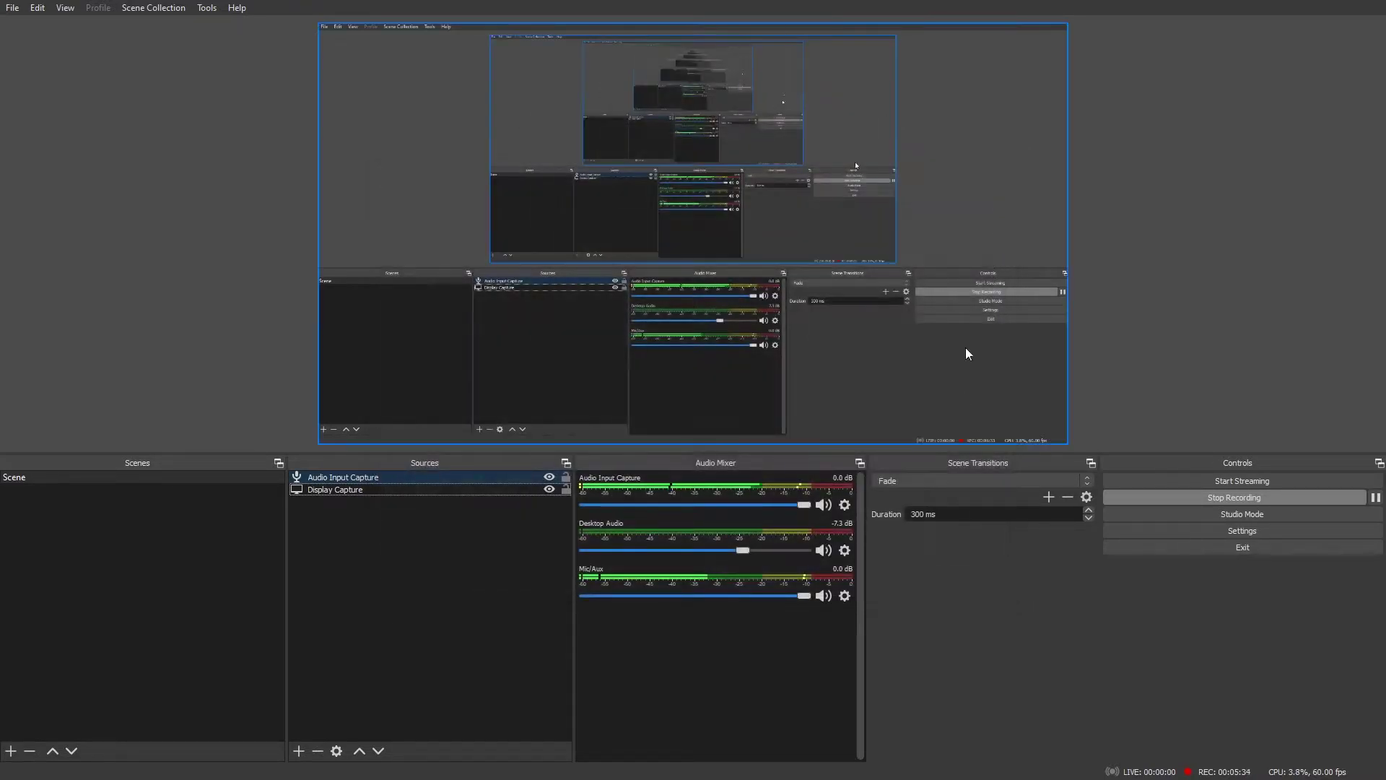
Delete the Audio Input Capture source from the scene.
{"action": "left_click", "coordinate": [391, 479]}
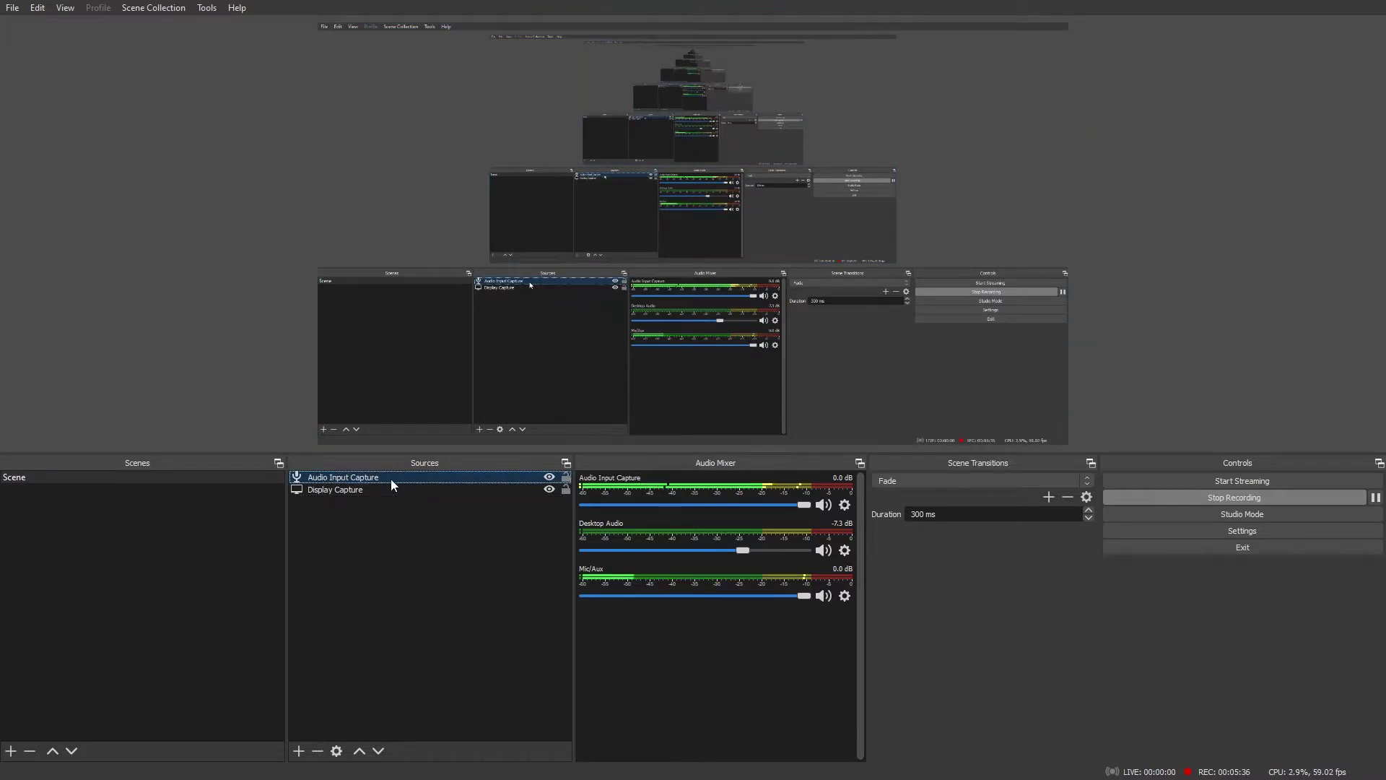
{"action": "key", "text": "Delete"}
{"action": "key", "text": "Return"}
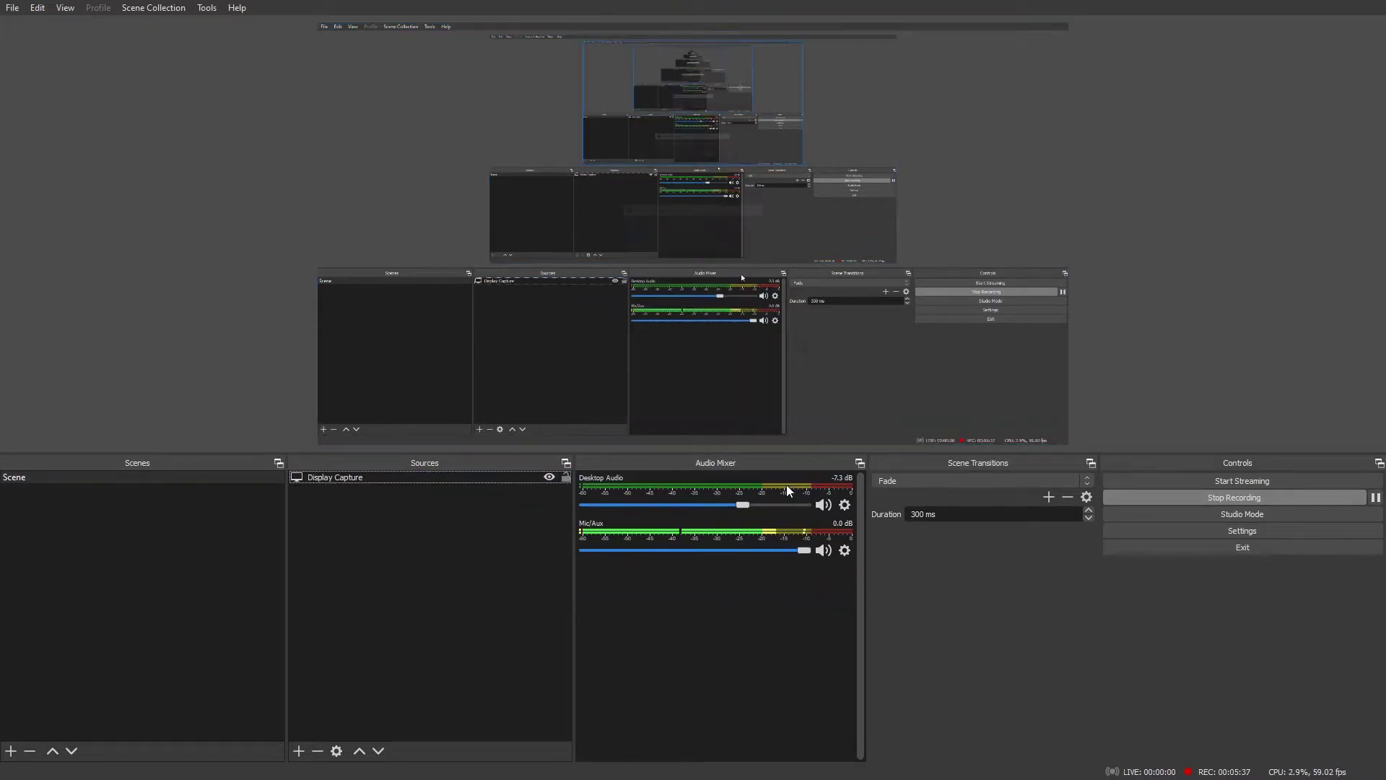
Set the Mic/Aux device to Microphone (NVIDIA Broadcast) in its audio properties.
{"action": "left_click", "coordinate": [844, 550]}
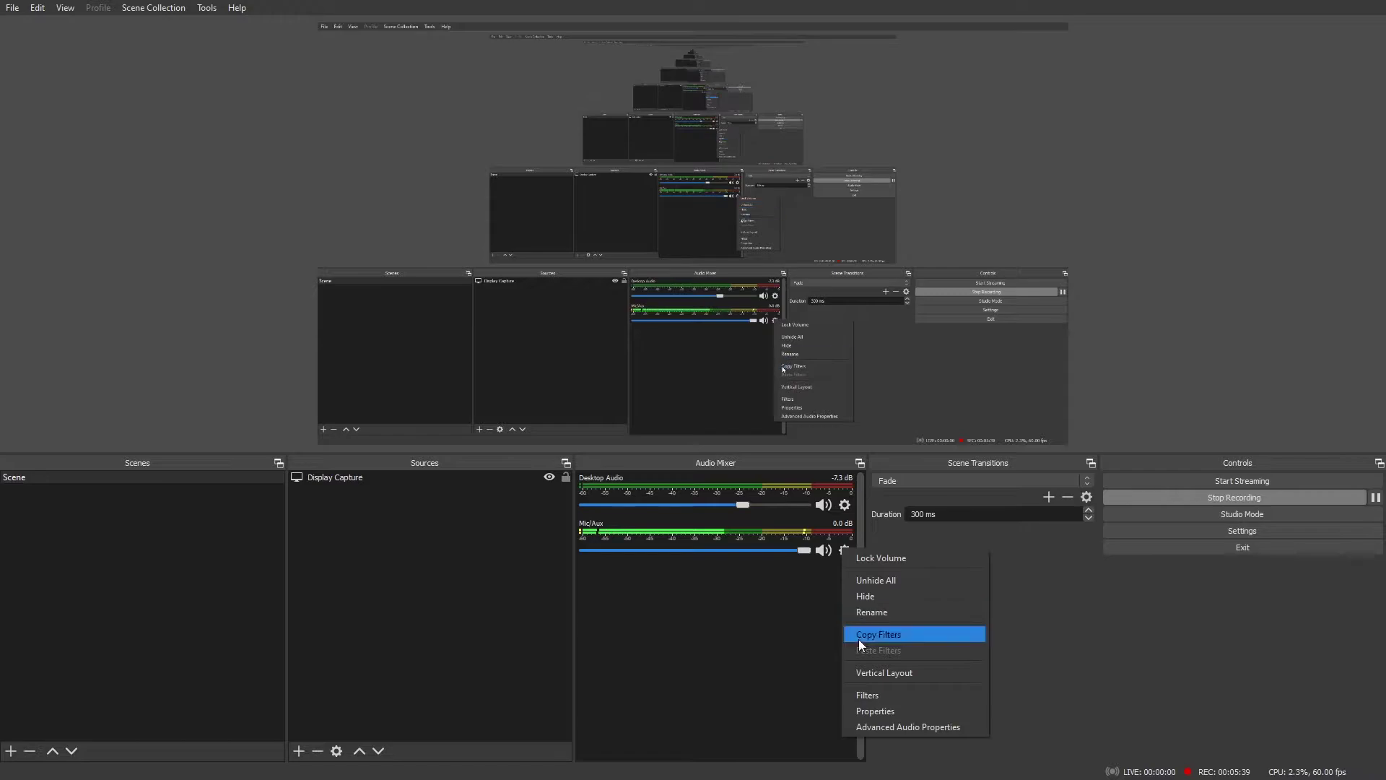
{"action": "left_click", "coordinate": [877, 716]}
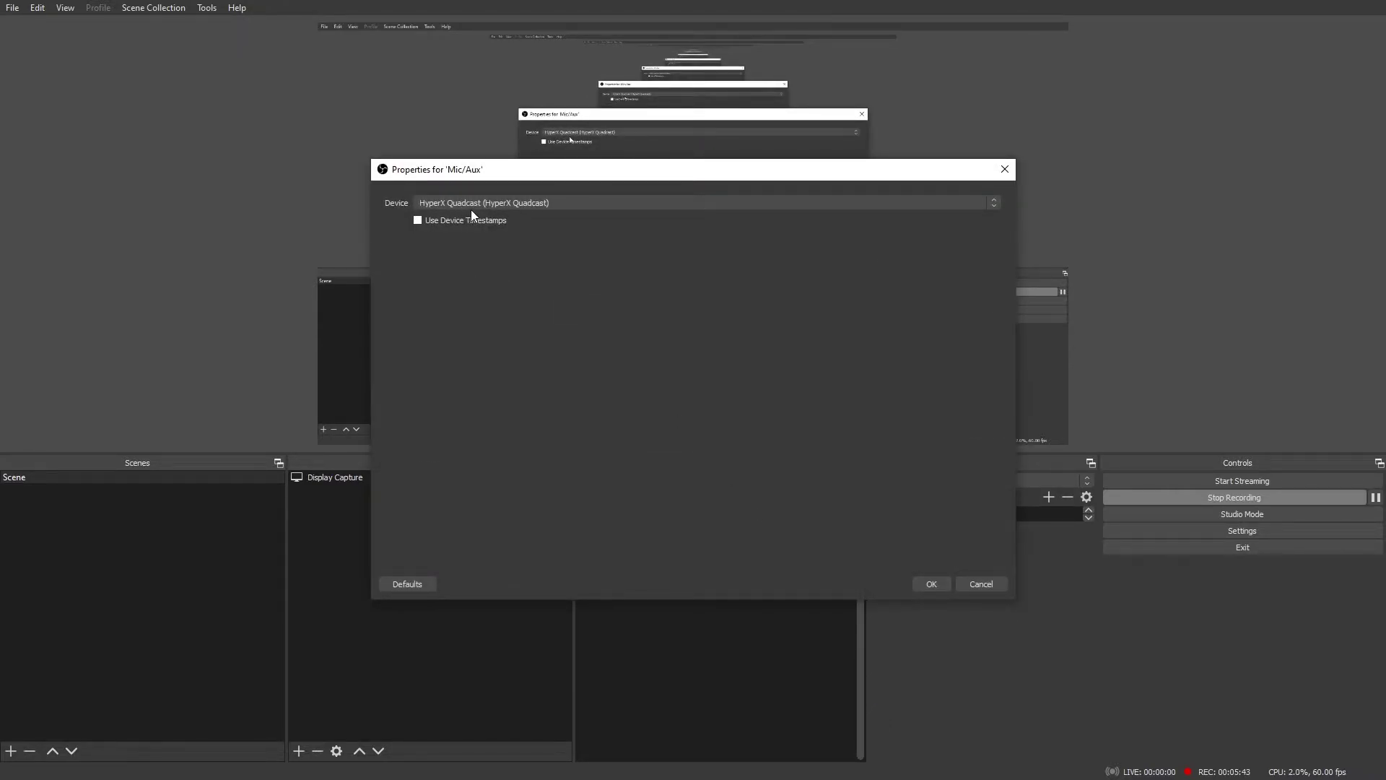
{"action": "left_click", "coordinate": [474, 205]}
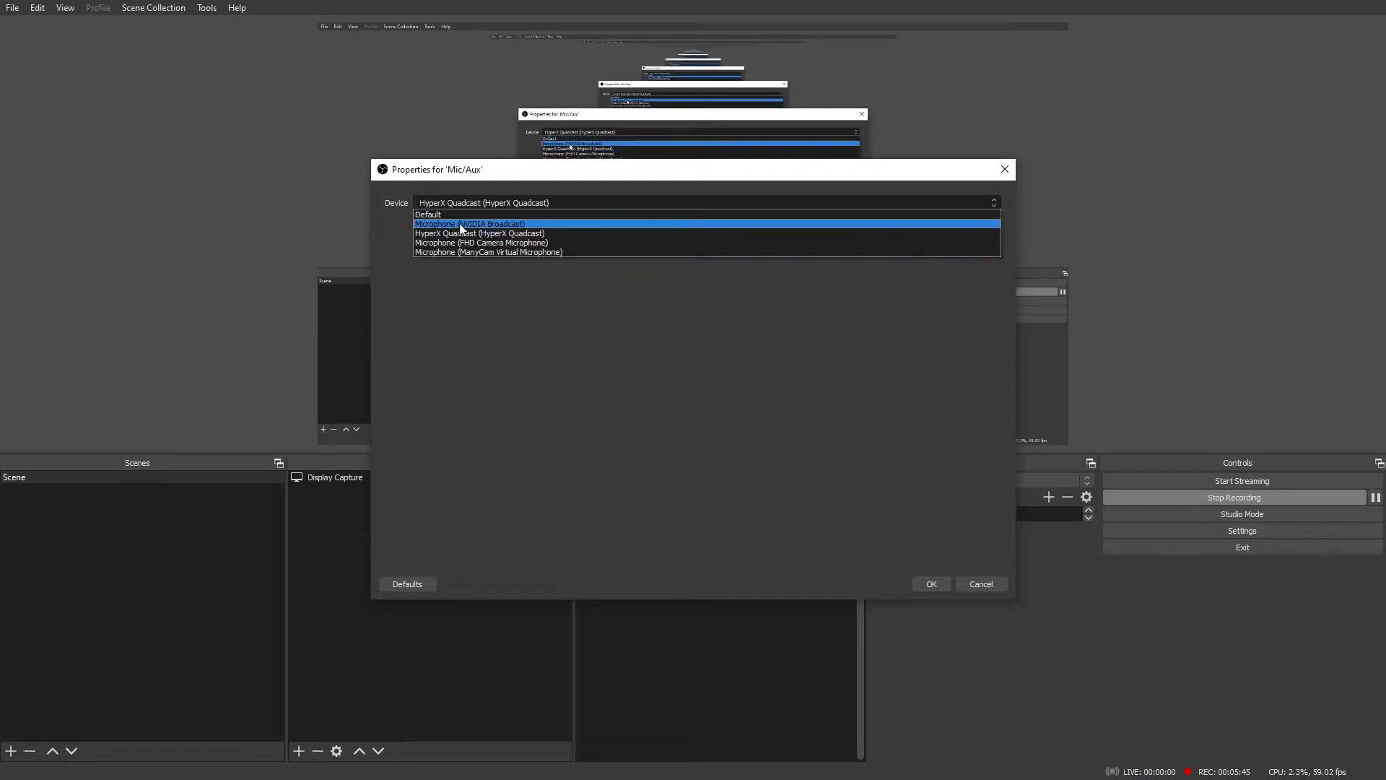
{"action": "left_click", "coordinate": [465, 225]}
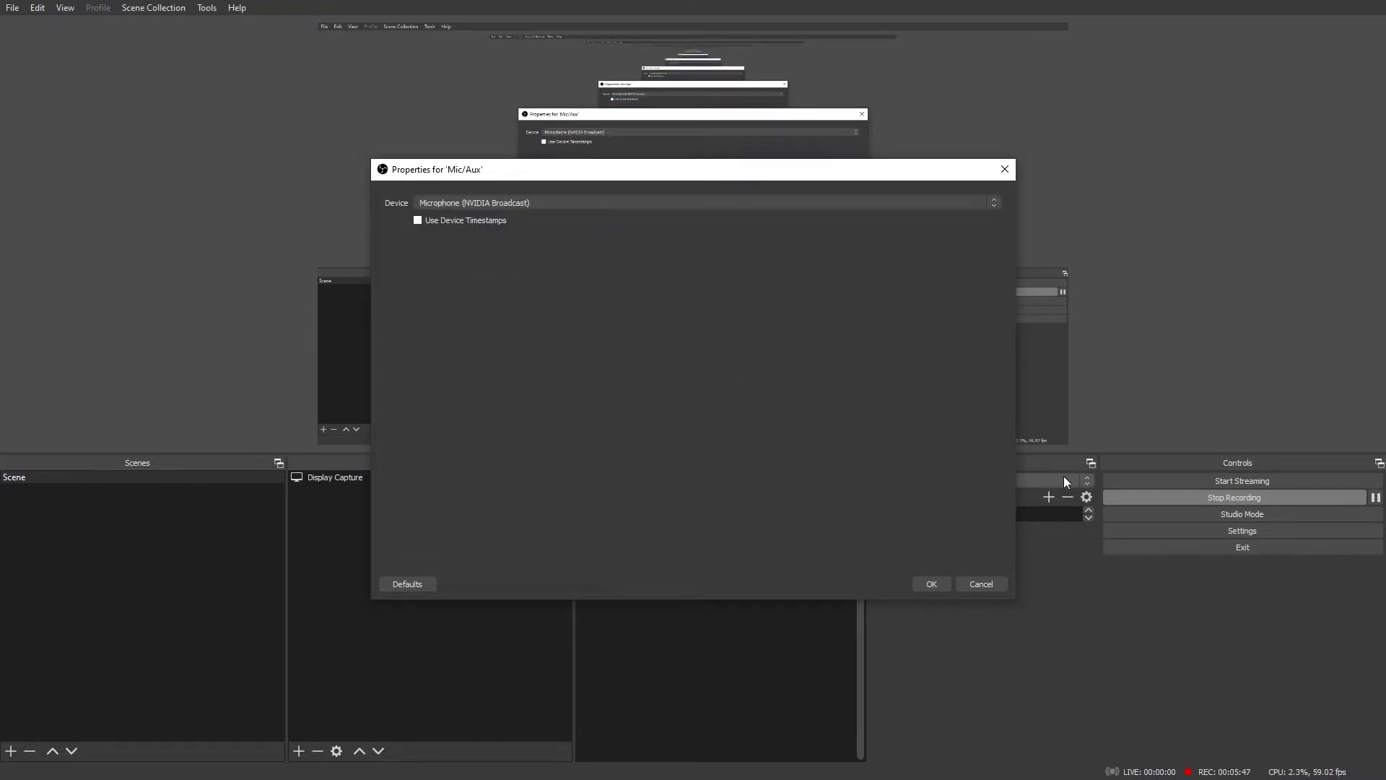
{"action": "left_click", "coordinate": [959, 588]}
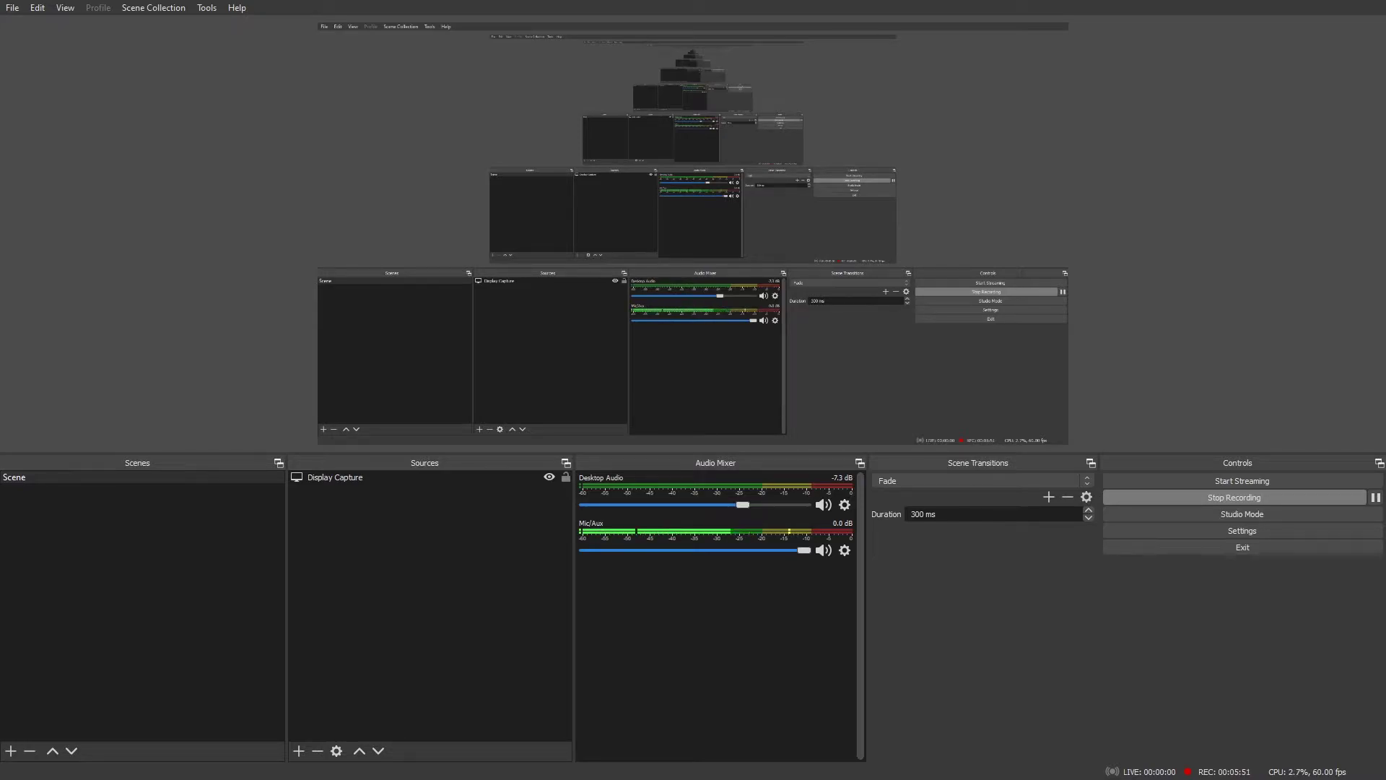
Switch to NVIDIA Broadcast, reposition its window to review the microphone noise removal settings, and return to OBS.
{"action": "key", "text": "alt+Tab"}
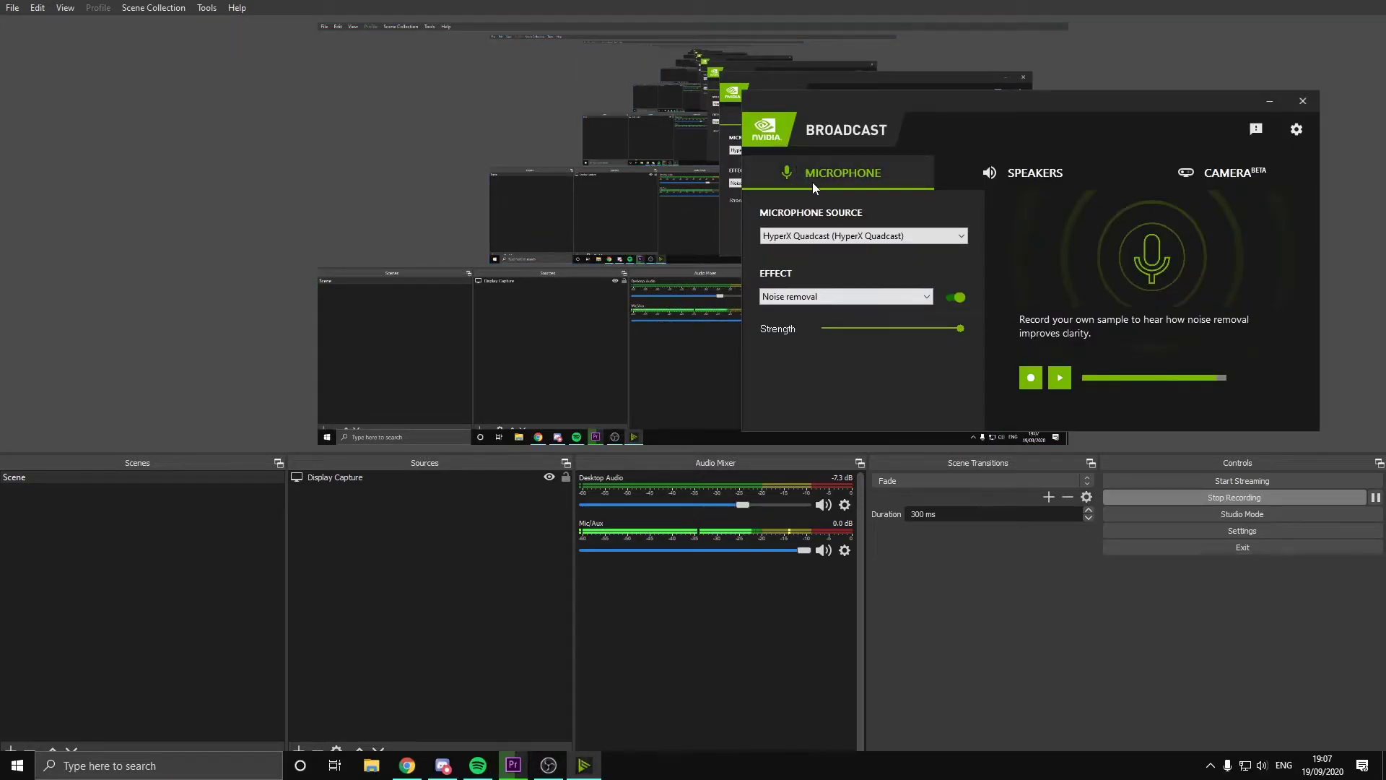
{"action": "left_click_drag", "start_coordinate": [1055, 104], "coordinate": [986, 314]}
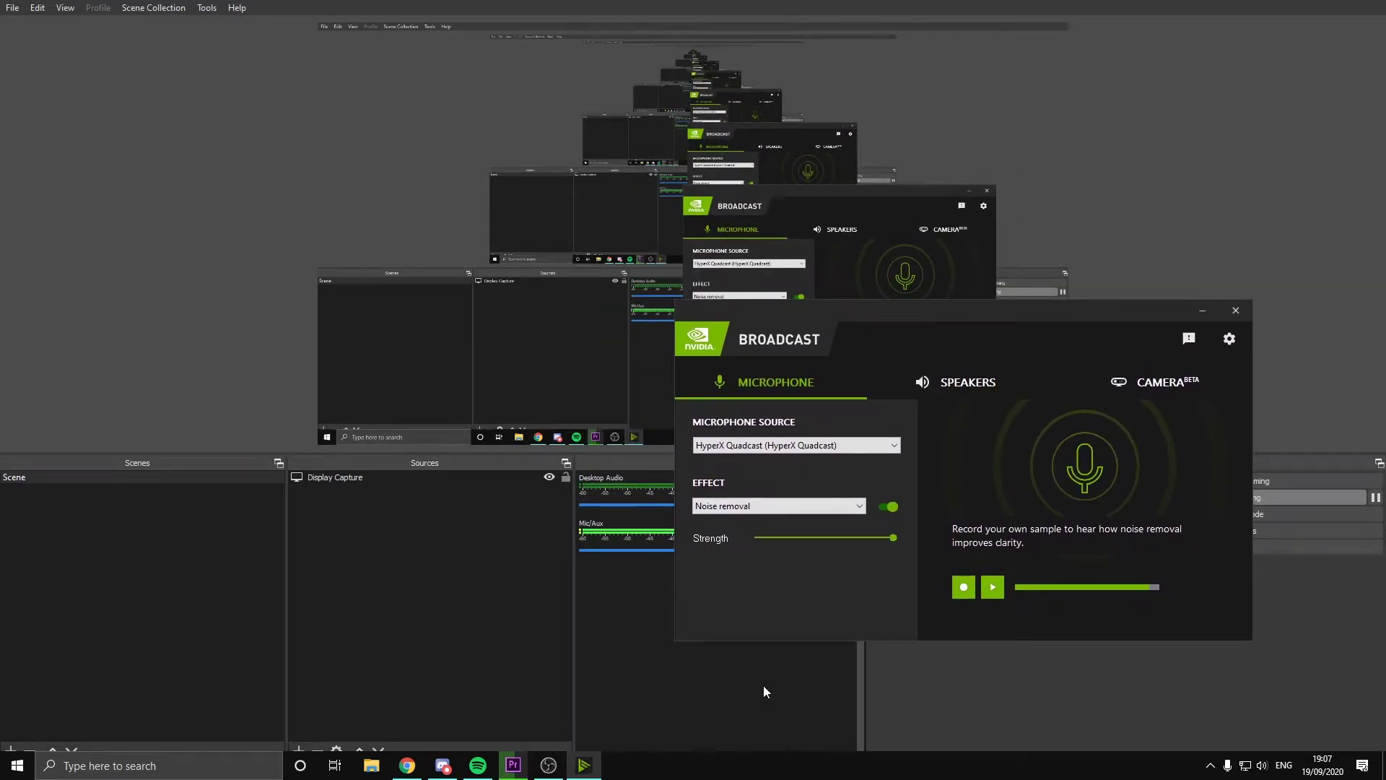
{"action": "left_click", "coordinate": [774, 703]}
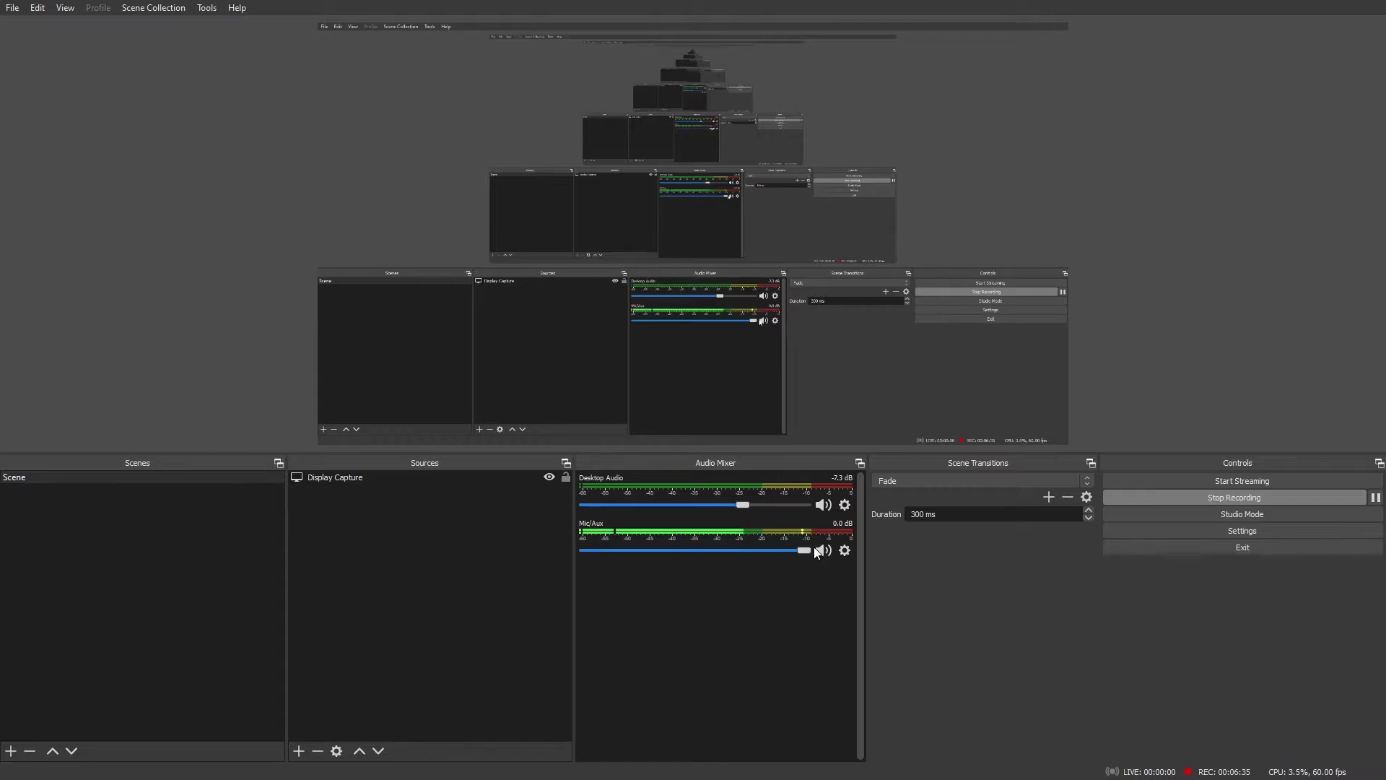
{"action": "left_click_drag", "start_coordinate": [803, 551], "coordinate": [849, 558]}
{"action": "left_click", "coordinate": [299, 750]}
{"action": "left_click", "coordinate": [133, 653]}
Switch to NVIDIA Broadcast and set its speakers to DT 770 Pro (Realtek(R) Audio) with Noise removal at maximum strength.
{"action": "left_click", "coordinate": [583, 764]}
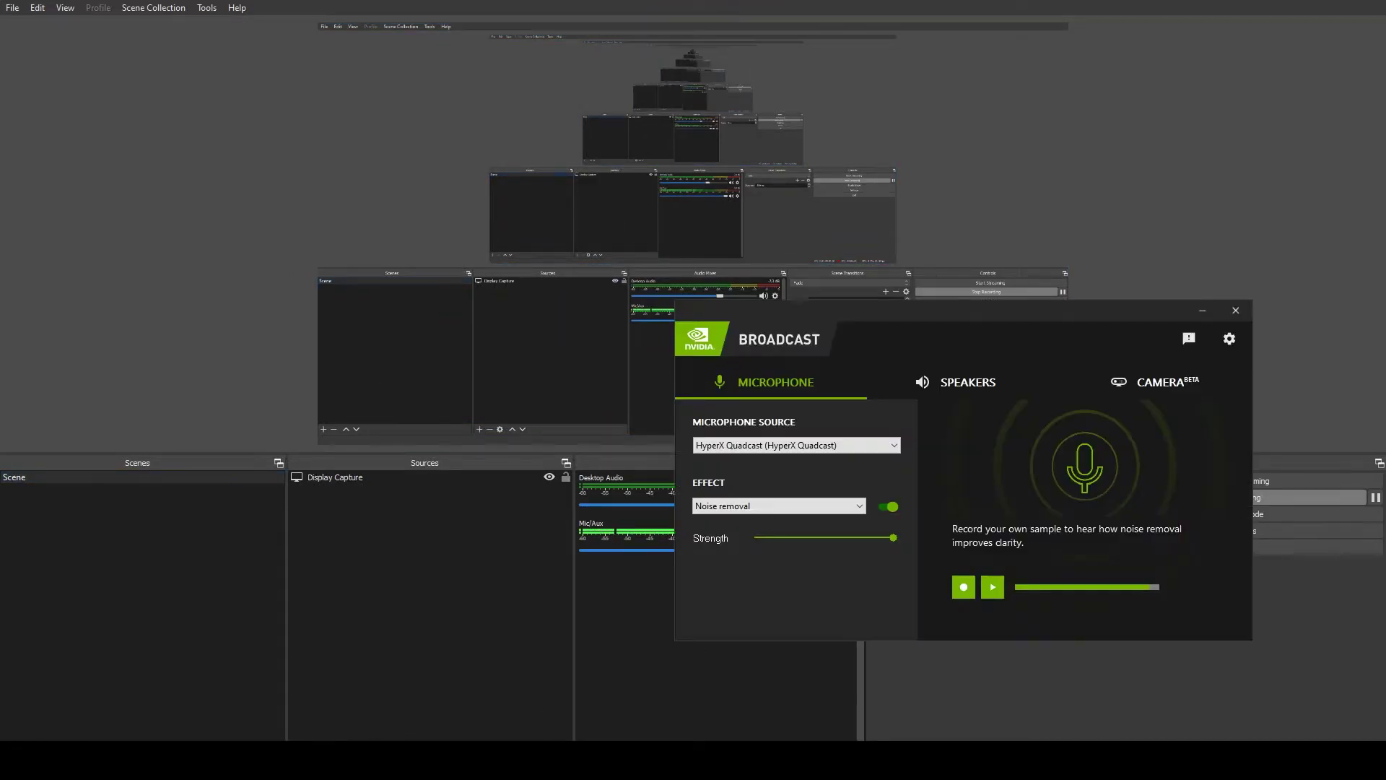
{"action": "left_click", "coordinate": [934, 390]}
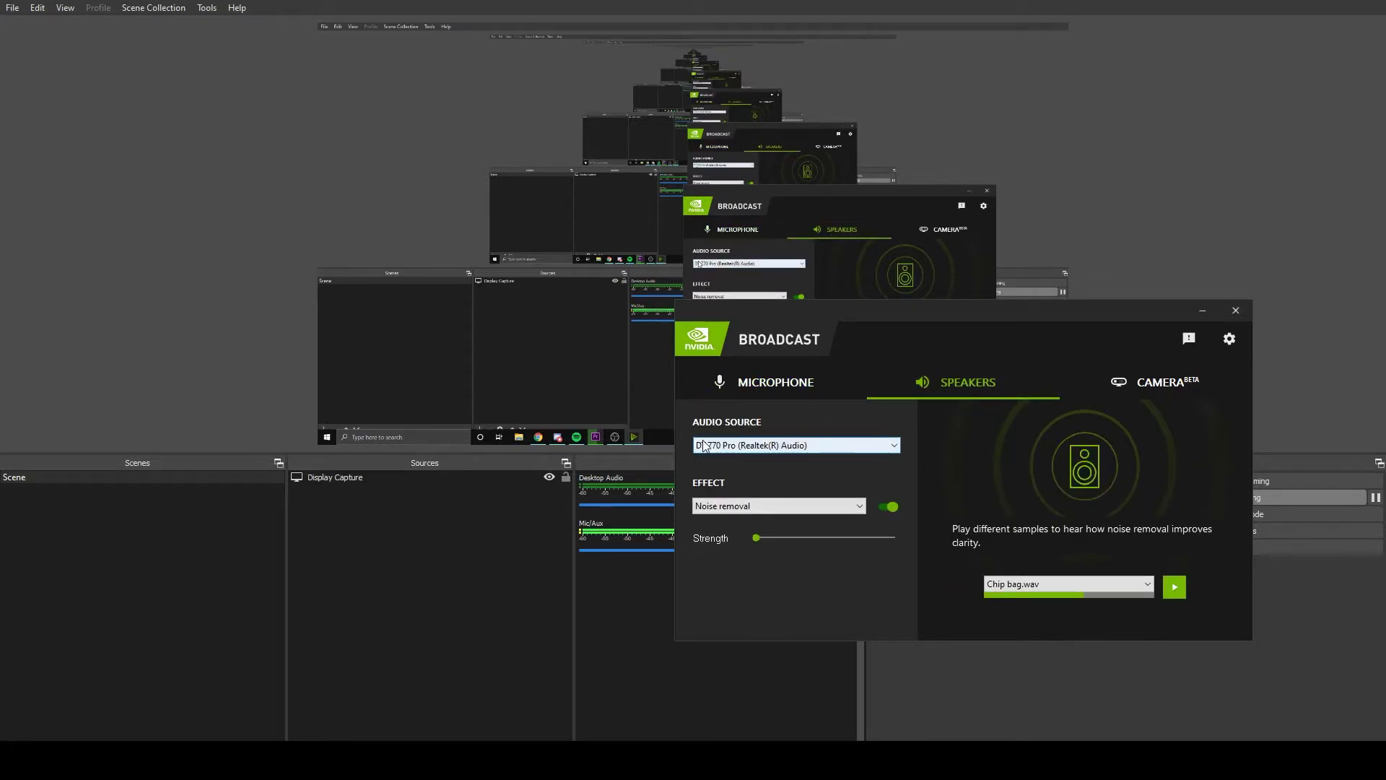
{"action": "left_click", "coordinate": [784, 445]}
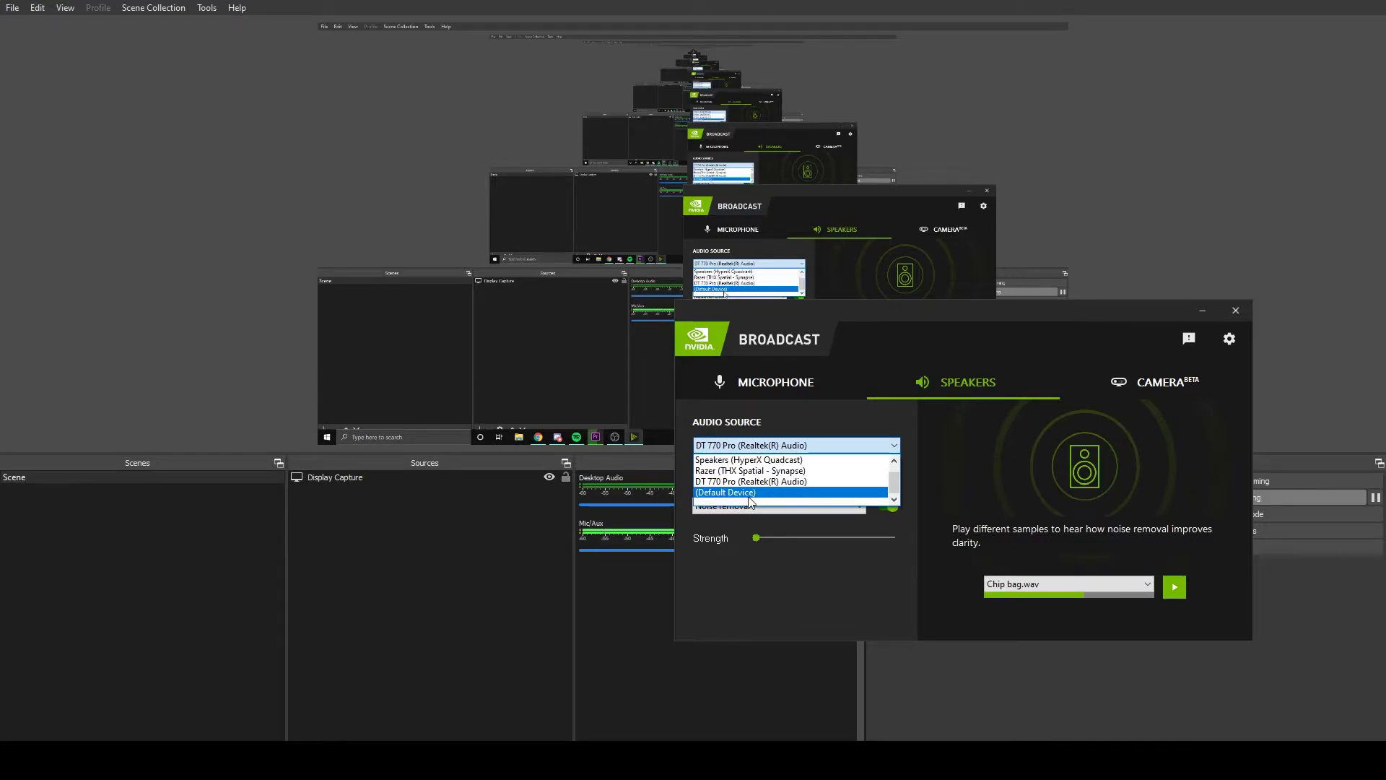
{"action": "left_click", "coordinate": [730, 480]}
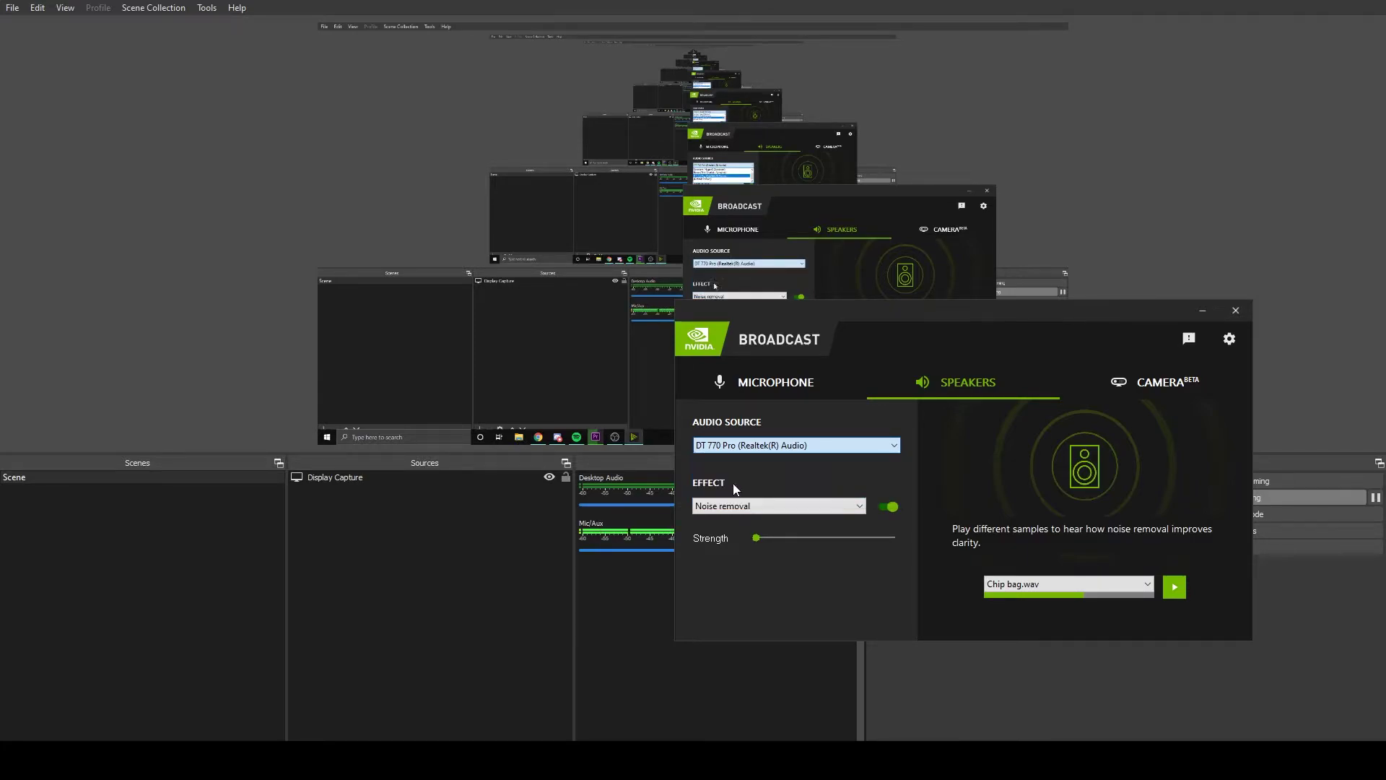
{"action": "left_click", "coordinate": [763, 508]}
{"action": "left_click", "coordinate": [761, 519]}
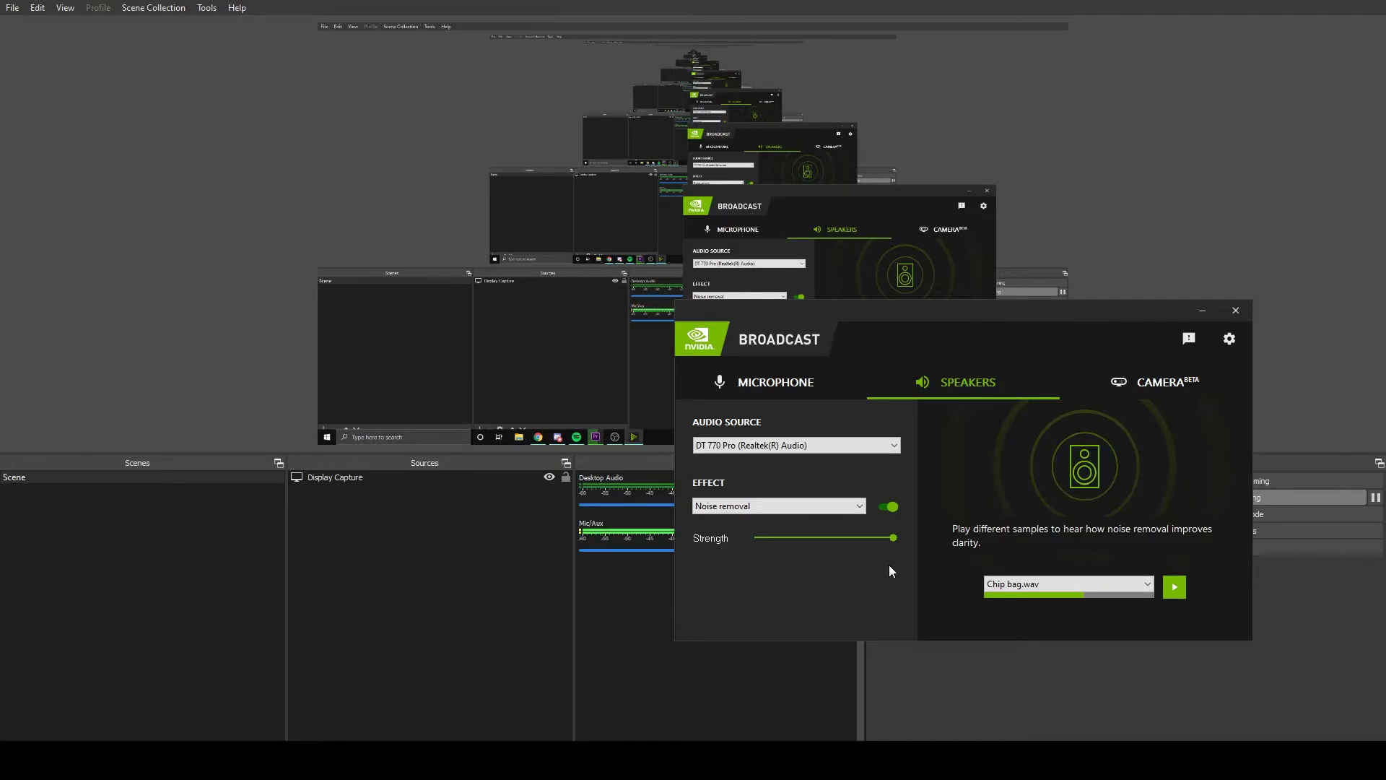
{"action": "left_click", "coordinate": [877, 678]}
Set the microphone's noise removal strength to maximum.
{"action": "left_click", "coordinate": [790, 381]}
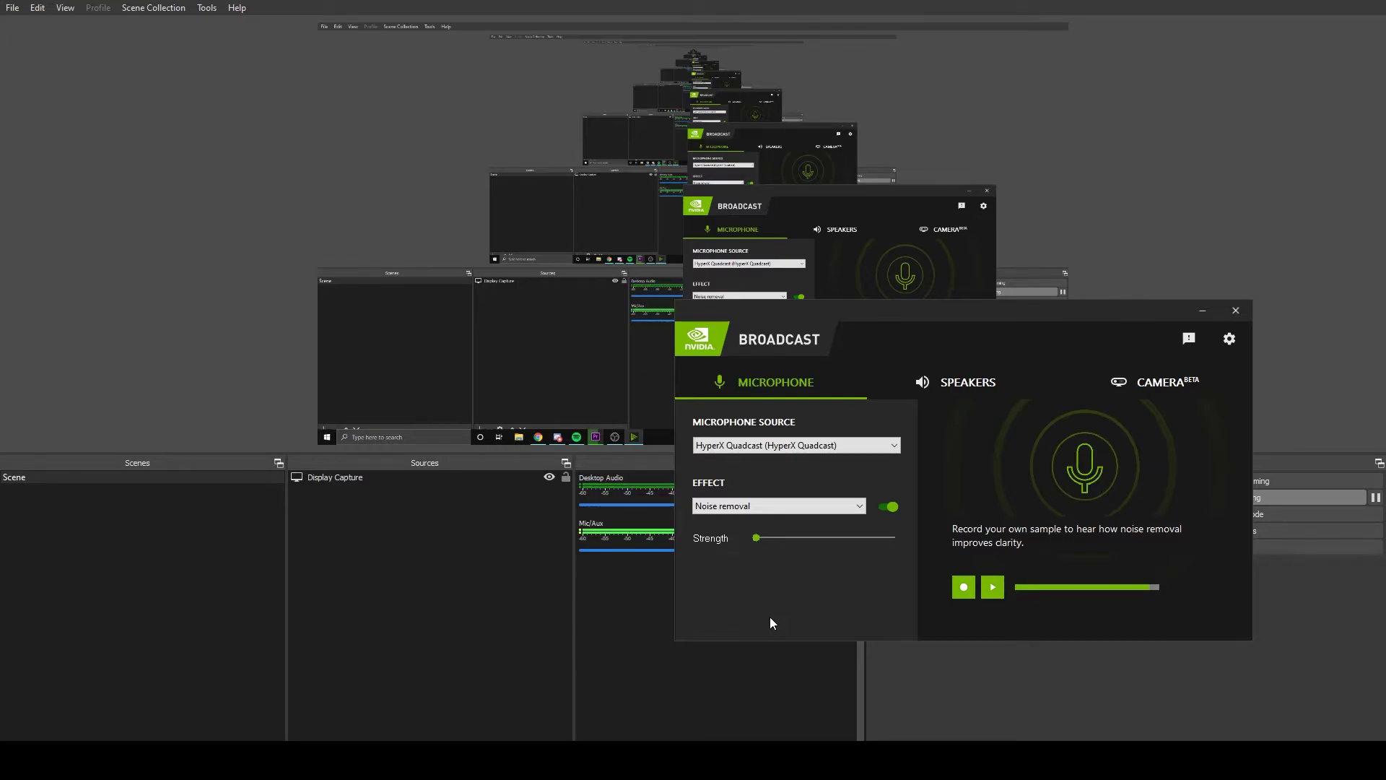
{"action": "left_click", "coordinate": [973, 387]}
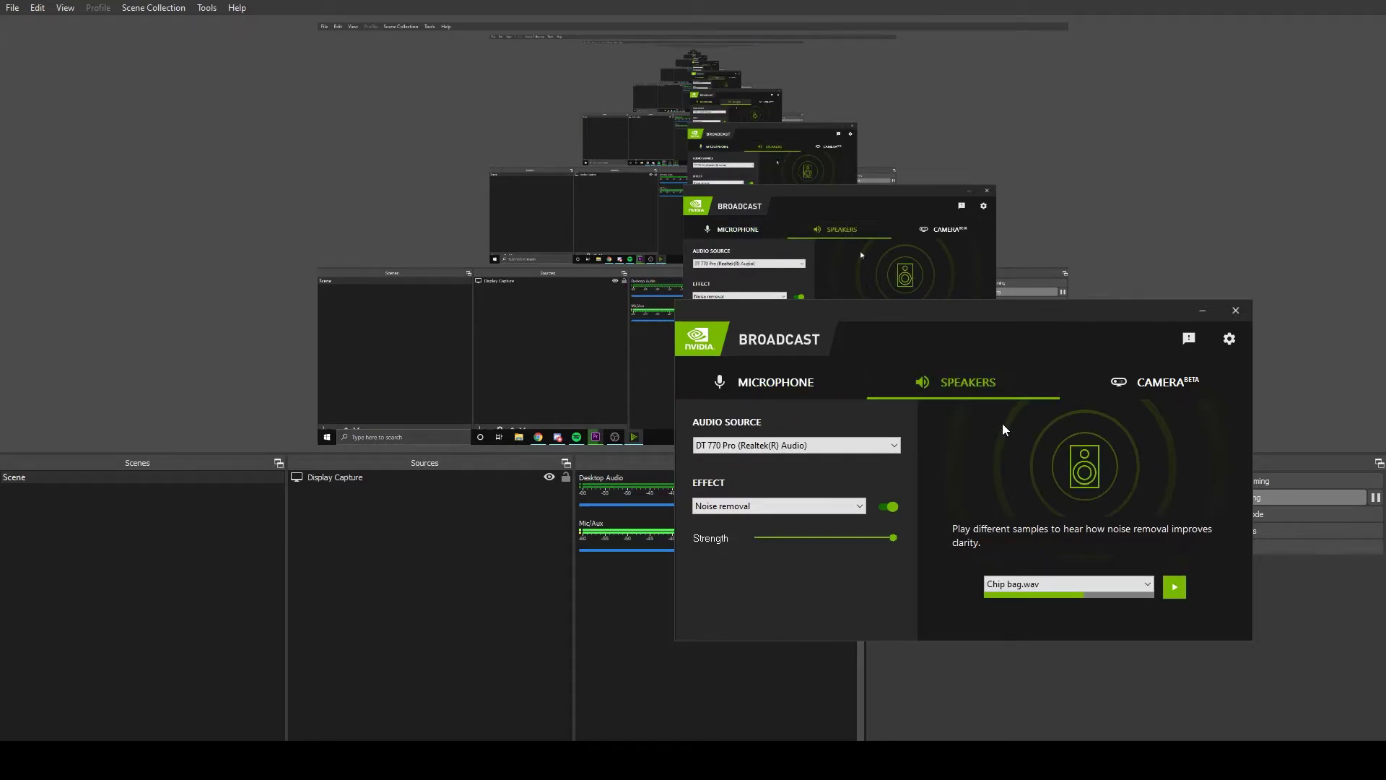
{"action": "left_click", "coordinate": [776, 382]}
{"action": "left_click_drag", "start_coordinate": [829, 538], "coordinate": [977, 543]}
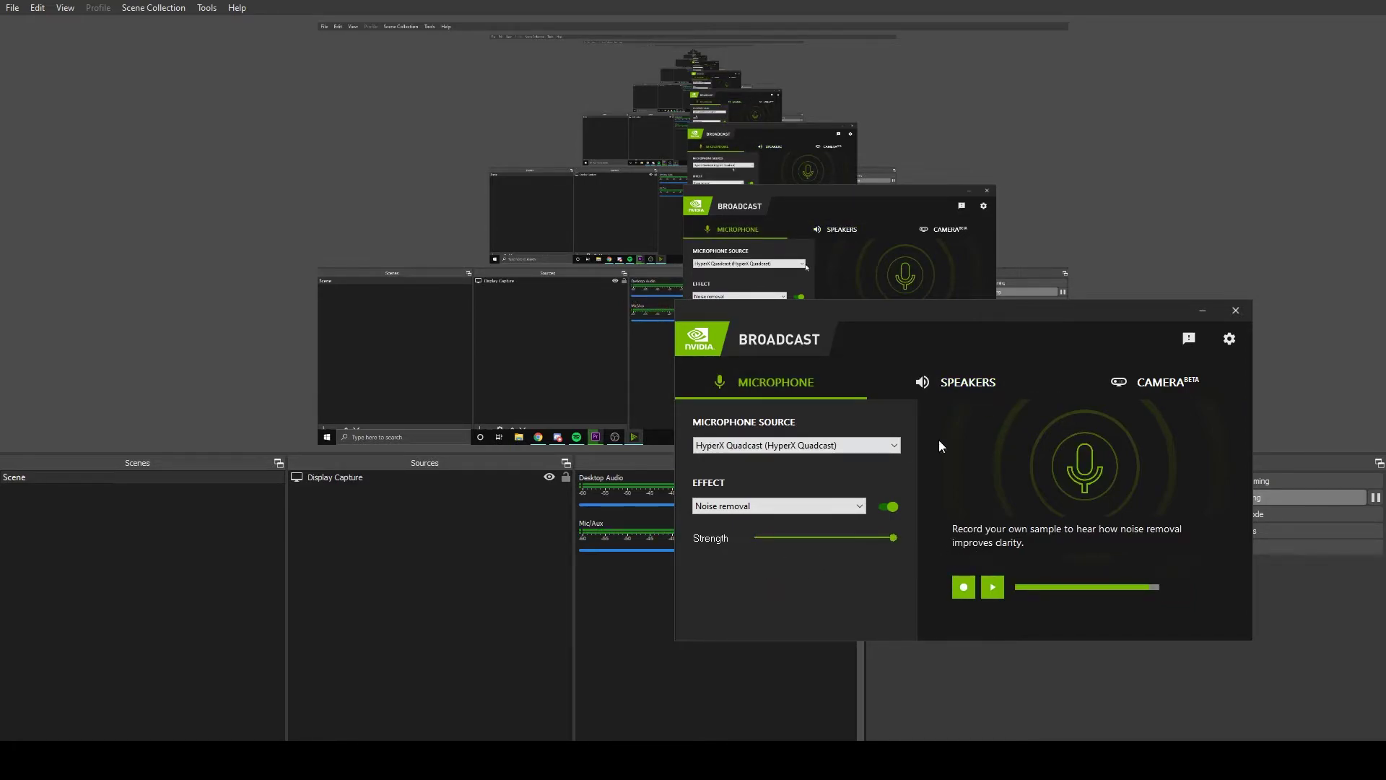
Play the Chip bag.wav speaker sample while comparing noise removal at minimum and maximum strength, leaving it at maximum.
{"action": "left_click", "coordinate": [934, 383]}
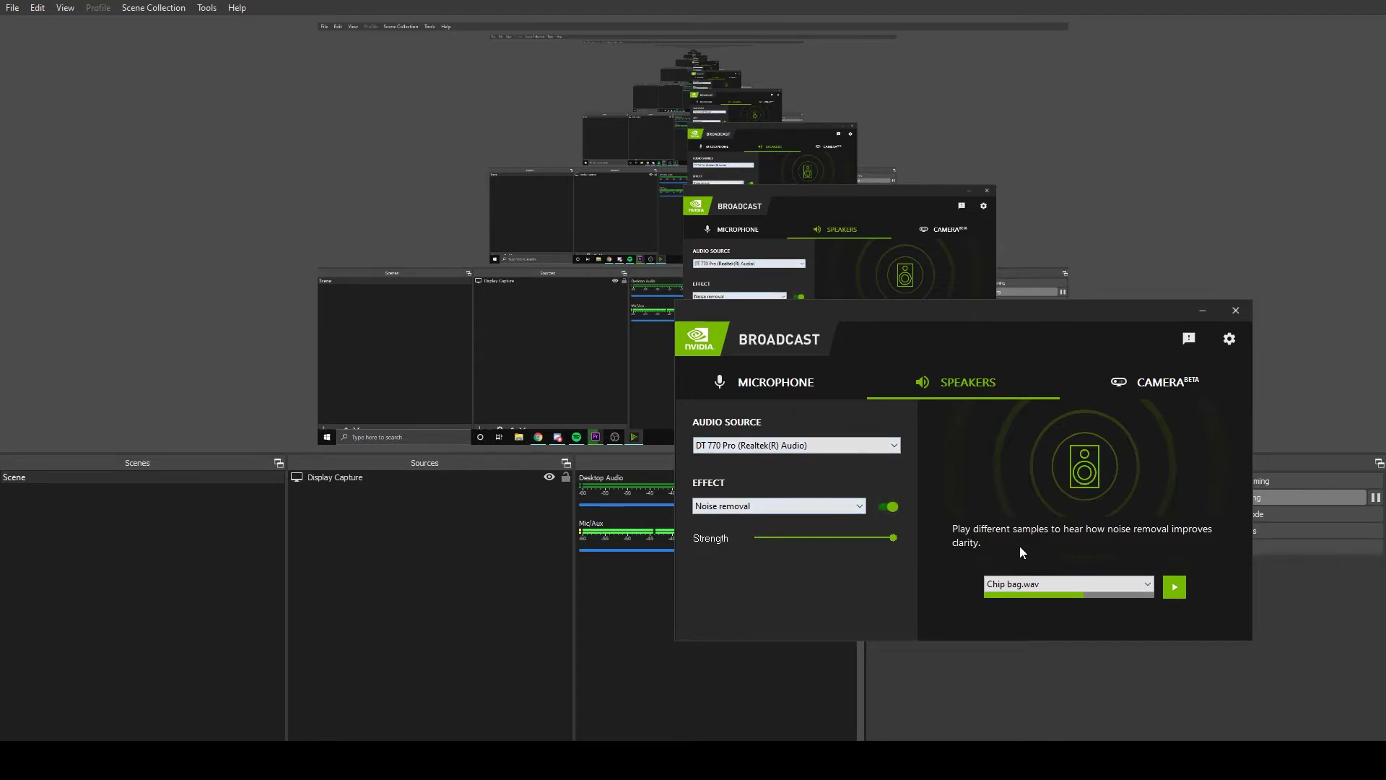
{"action": "left_click", "coordinate": [1051, 584]}
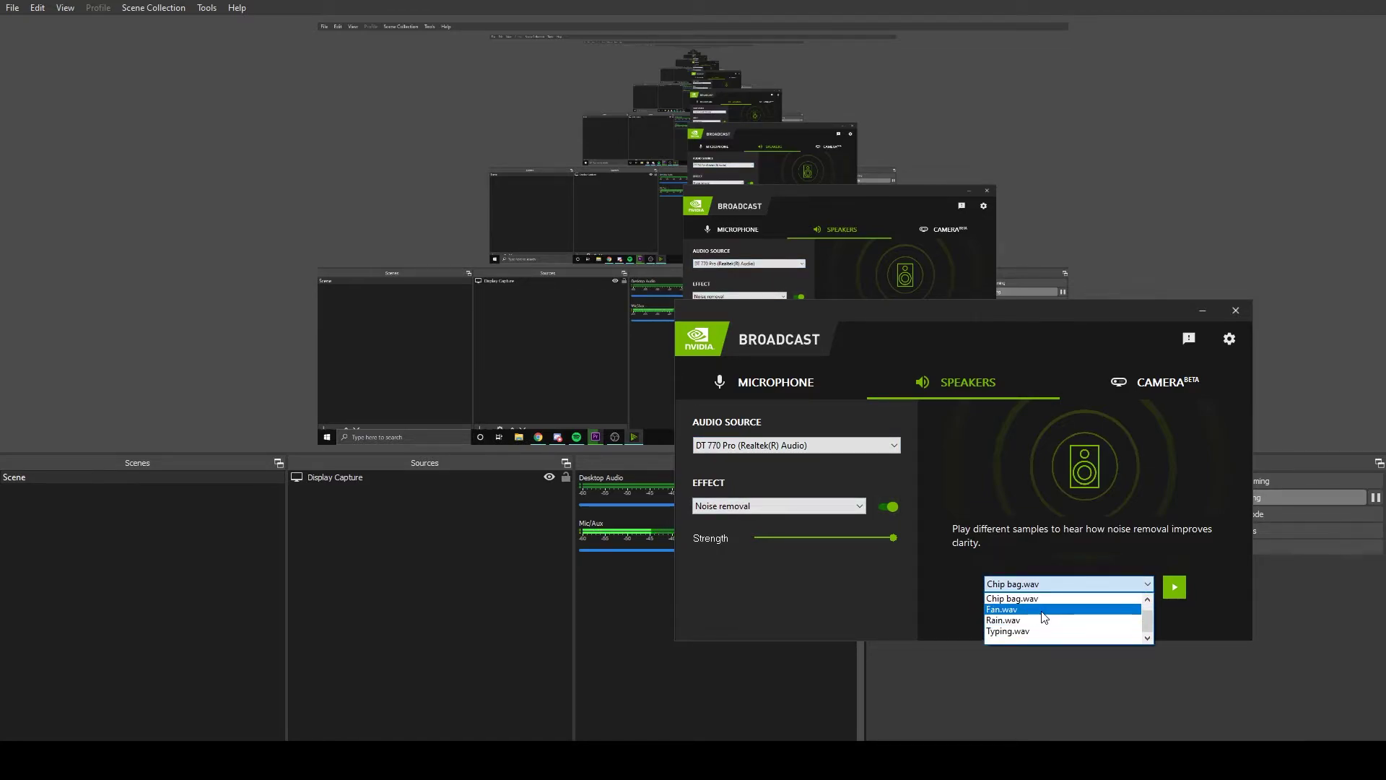
{"action": "left_click", "coordinate": [1012, 599]}
{"action": "left_click", "coordinate": [1175, 587]}
{"action": "left_click", "coordinate": [1173, 587]}
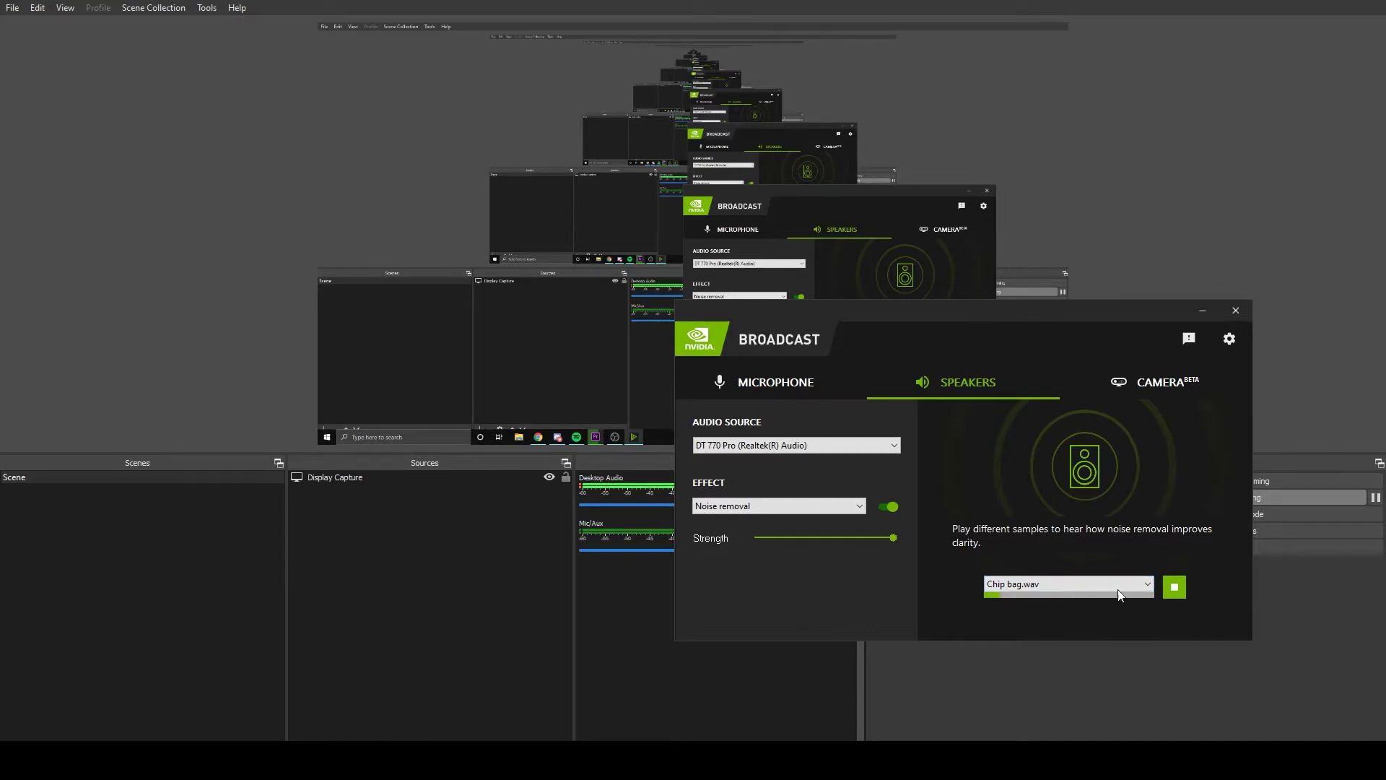
{"action": "left_click_drag", "start_coordinate": [880, 537], "coordinate": [853, 546]}
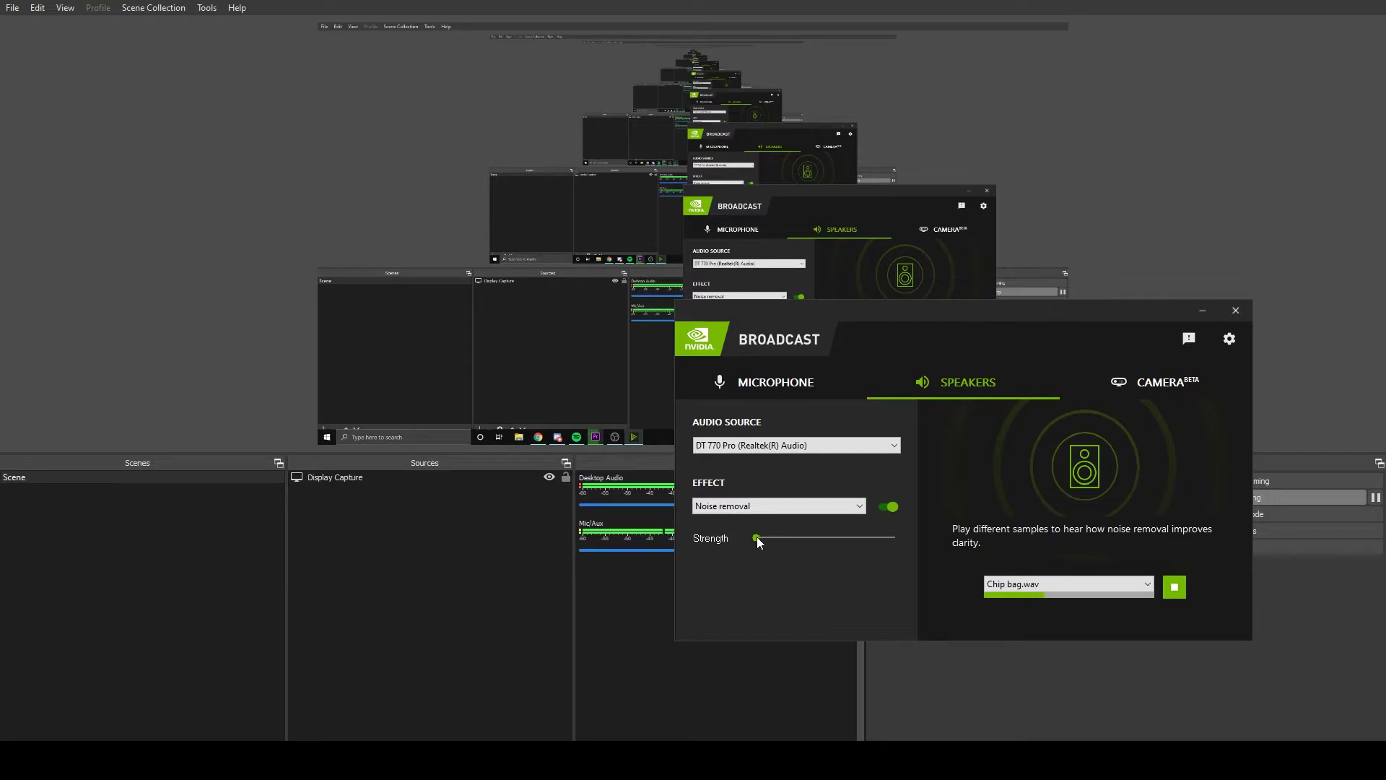
{"action": "left_click_drag", "start_coordinate": [756, 535], "coordinate": [895, 538]}
{"action": "left_click", "coordinate": [1165, 587]}
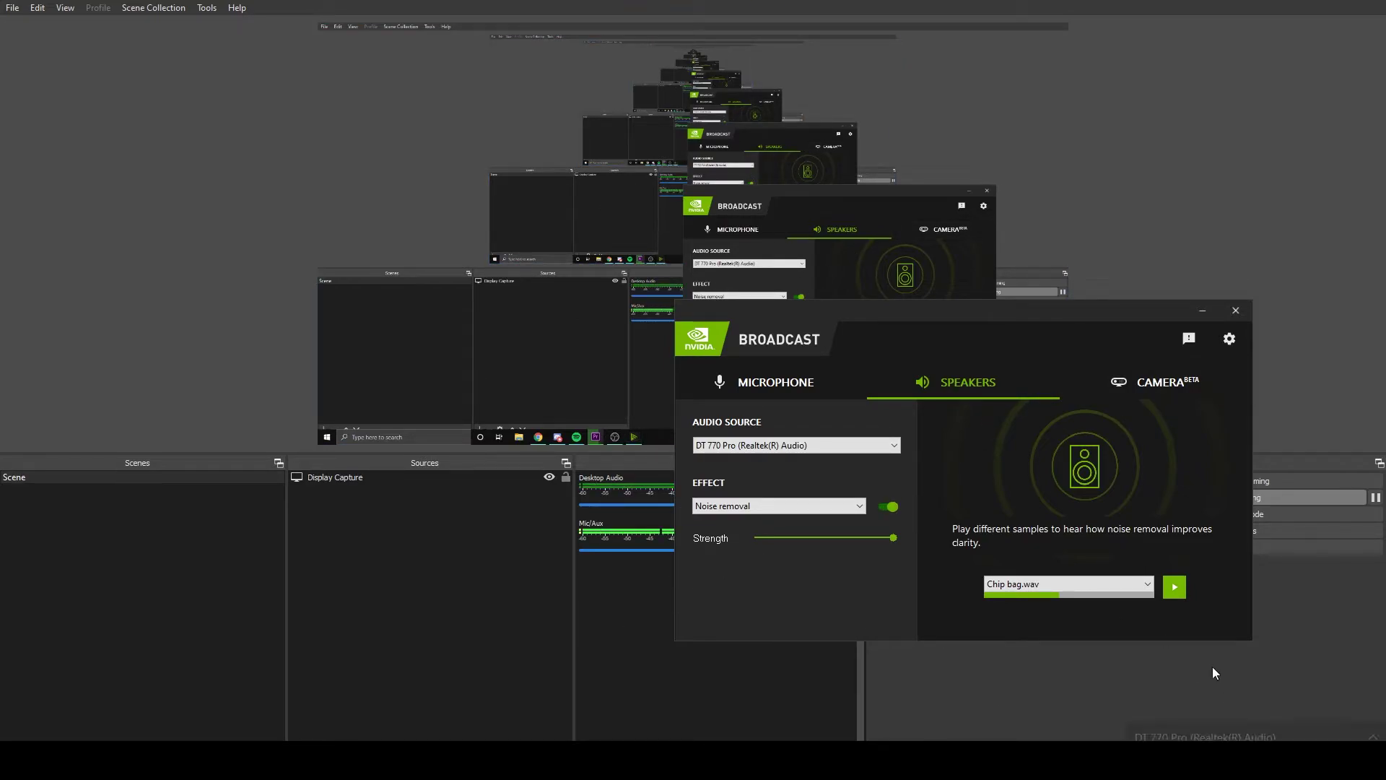
Set the Windows playback device to Speakers (NVIDIA Broadcast) and return to OBS.
{"action": "left_click", "coordinate": [1199, 688]}
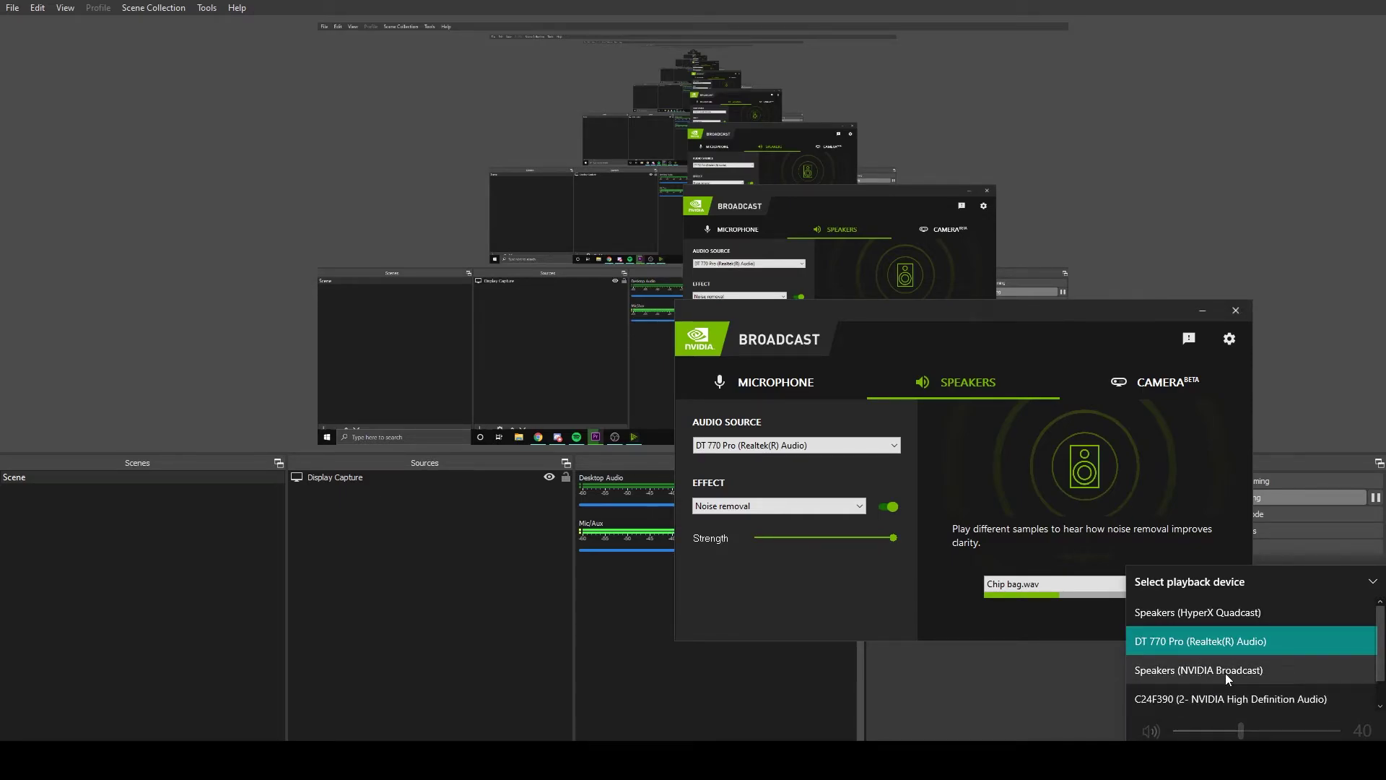
{"action": "left_click", "coordinate": [1225, 672]}
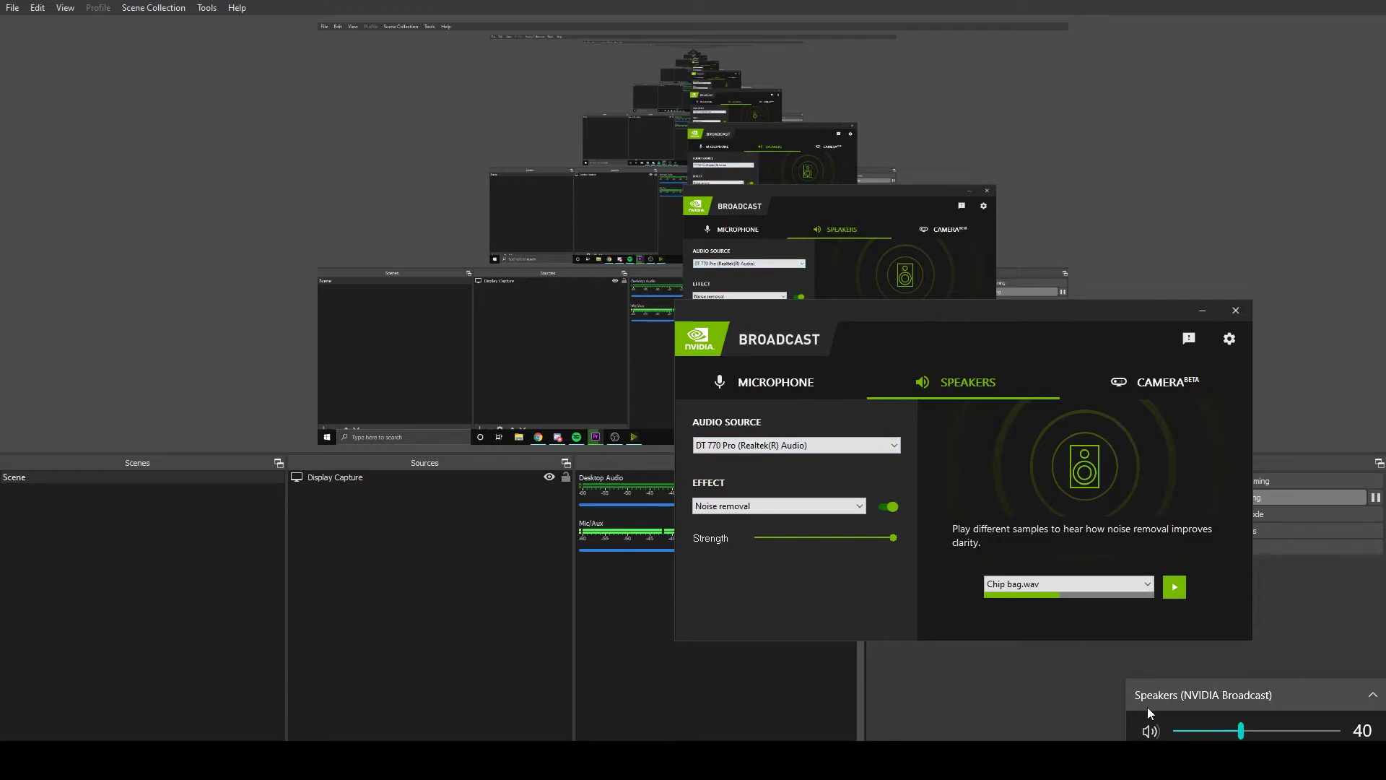
{"action": "left_click", "coordinate": [1079, 717]}
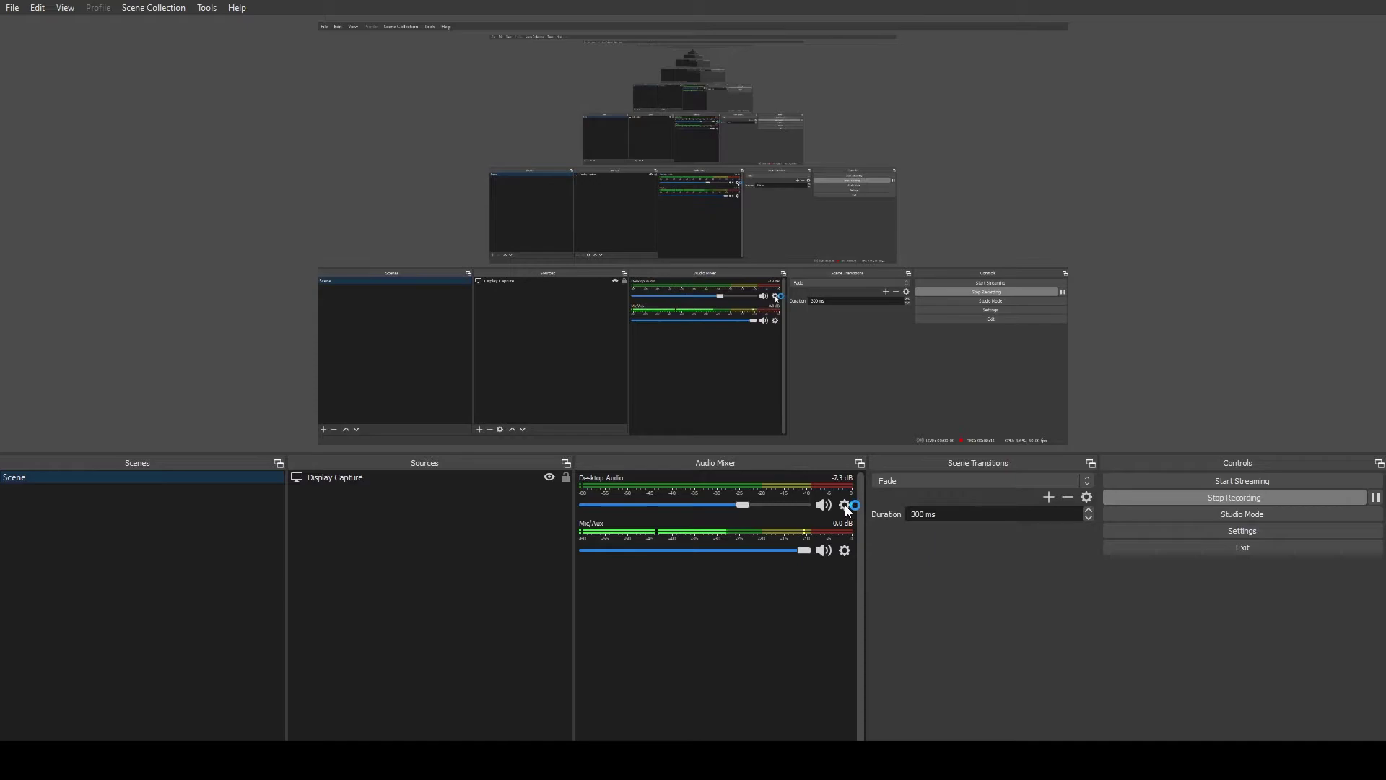
Set the Desktop Audio device to Speakers (NVIDIA Broadcast) in its audio properties.
{"action": "left_click", "coordinate": [844, 504]}
{"action": "left_click", "coordinate": [899, 683]}
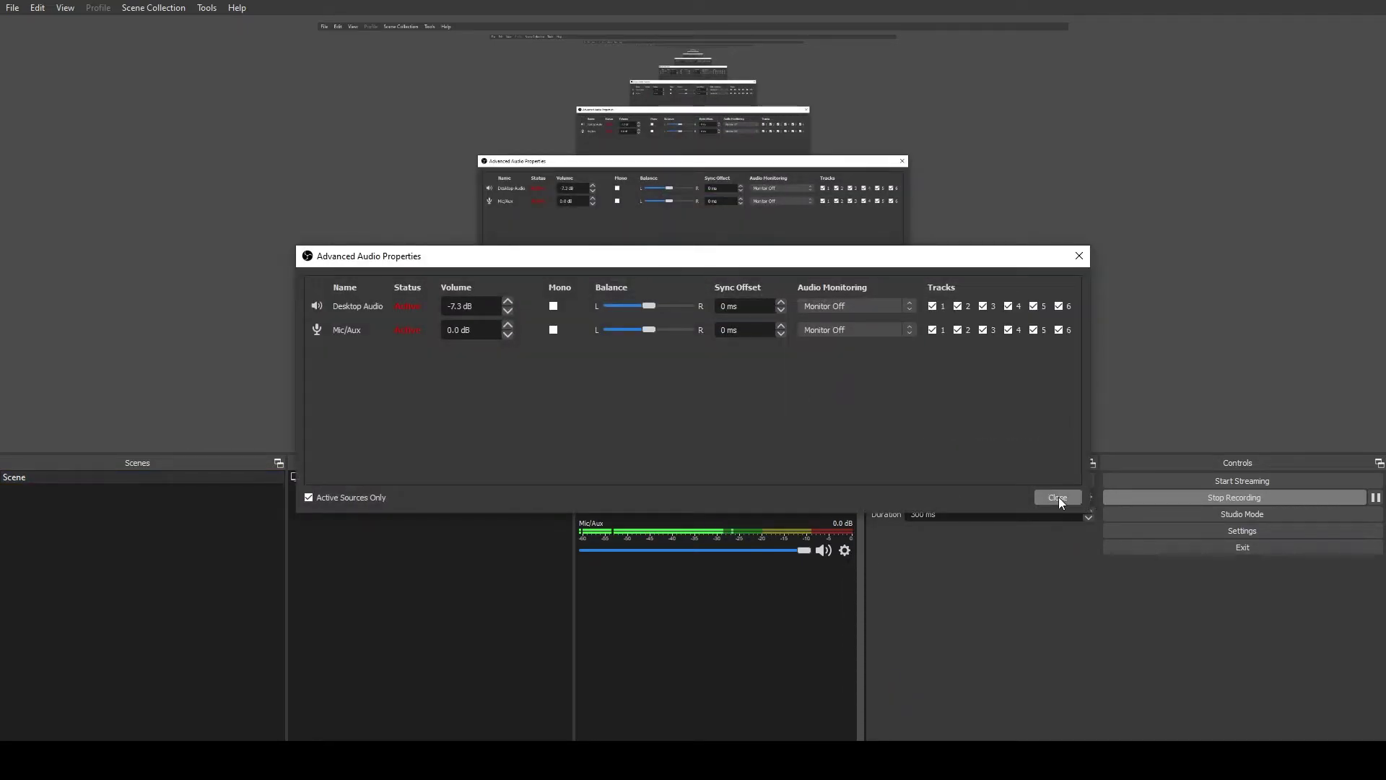
{"action": "left_click", "coordinate": [1054, 497]}
{"action": "left_click", "coordinate": [844, 503]}
{"action": "left_click", "coordinate": [878, 667]}
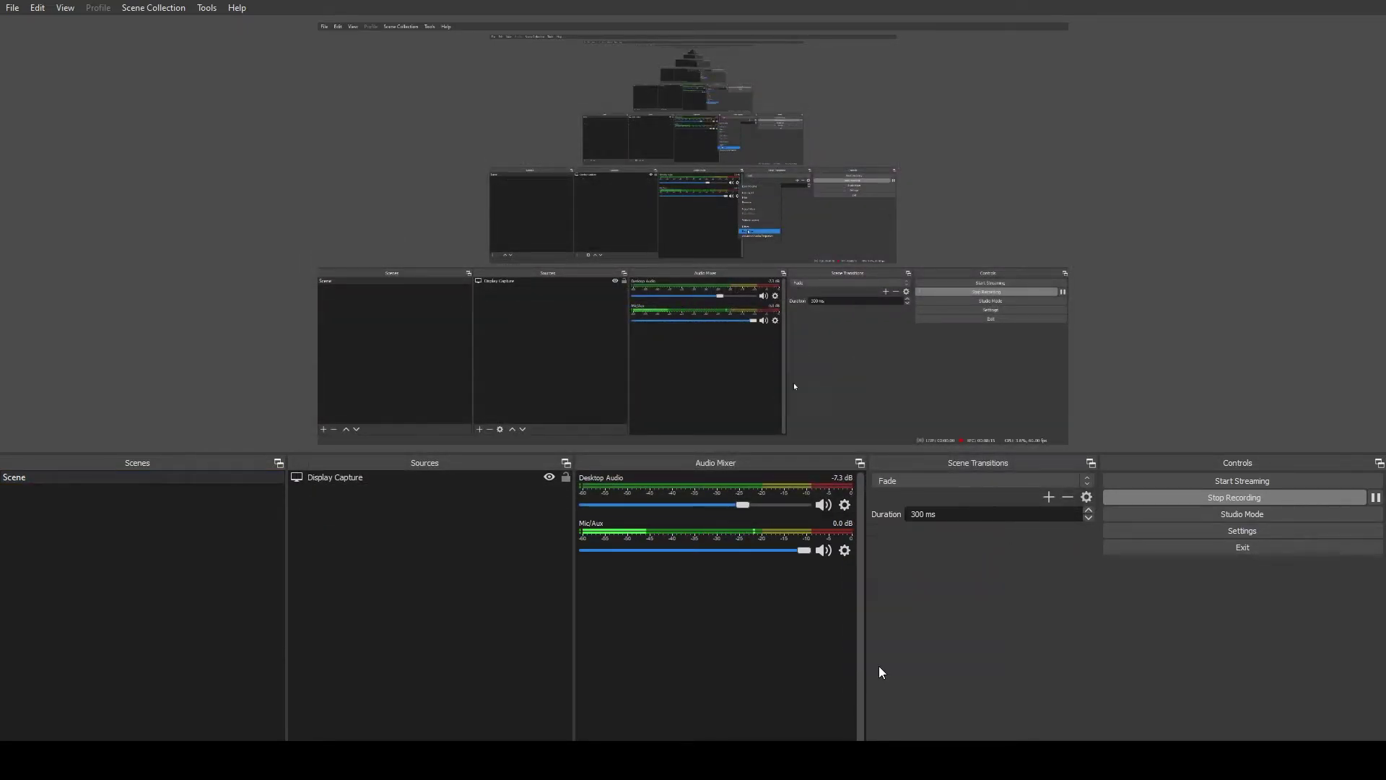
{"action": "left_click", "coordinate": [482, 204]}
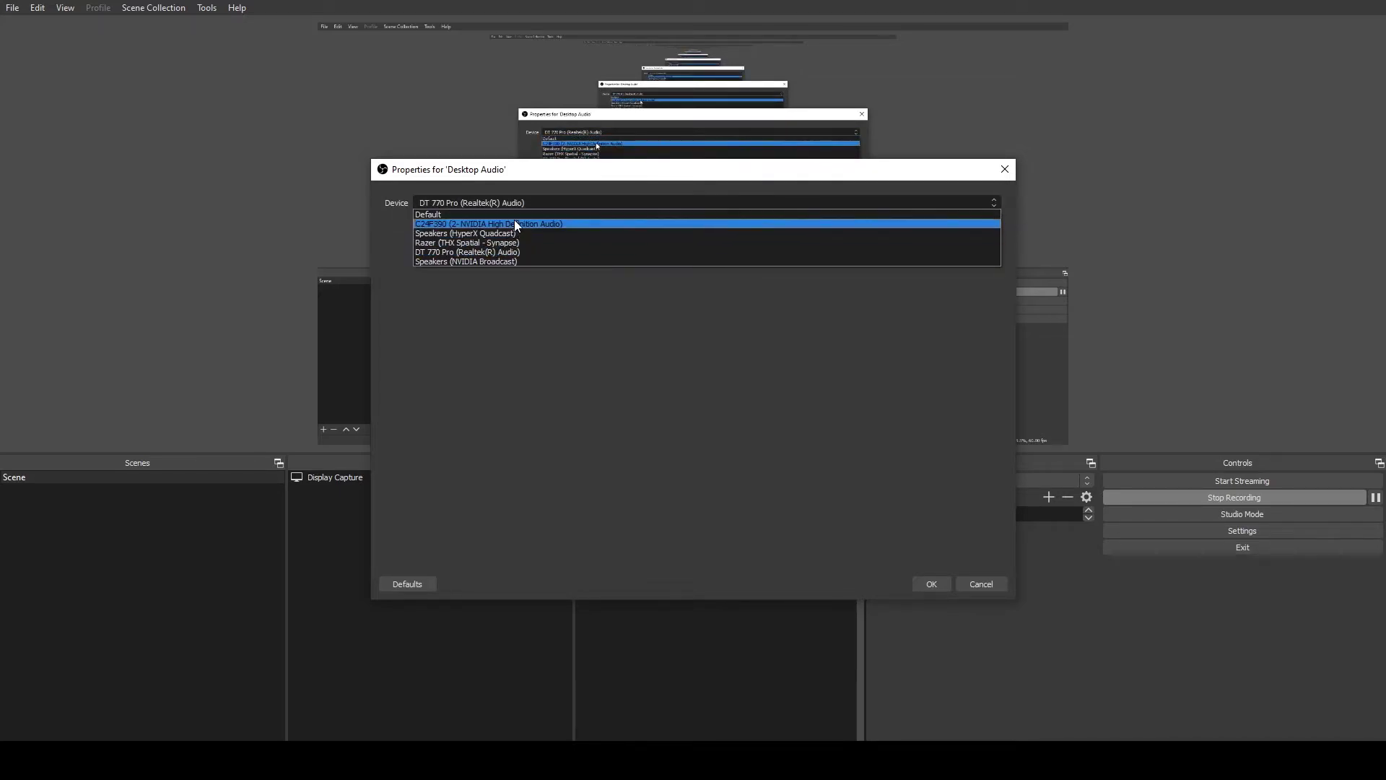
{"action": "left_click", "coordinate": [511, 260]}
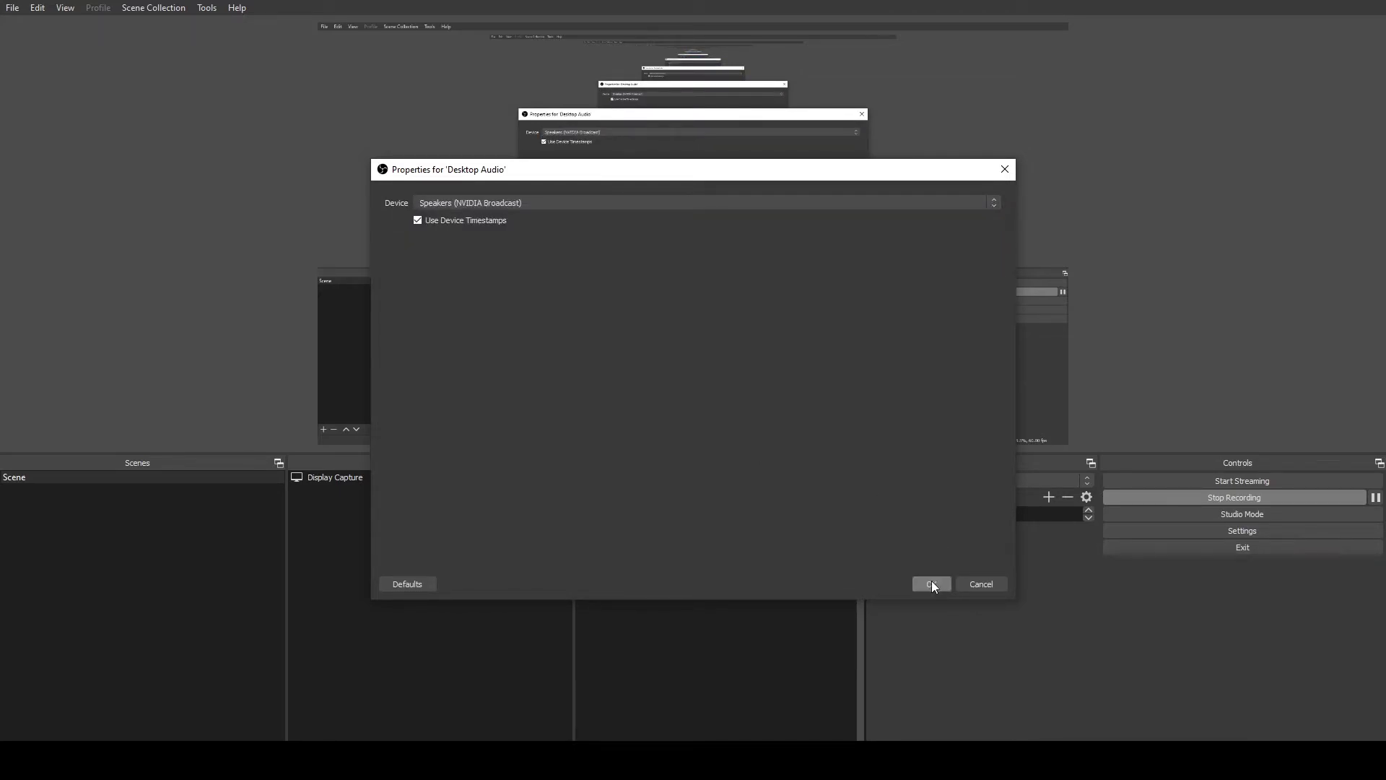
{"action": "left_click", "coordinate": [931, 582]}
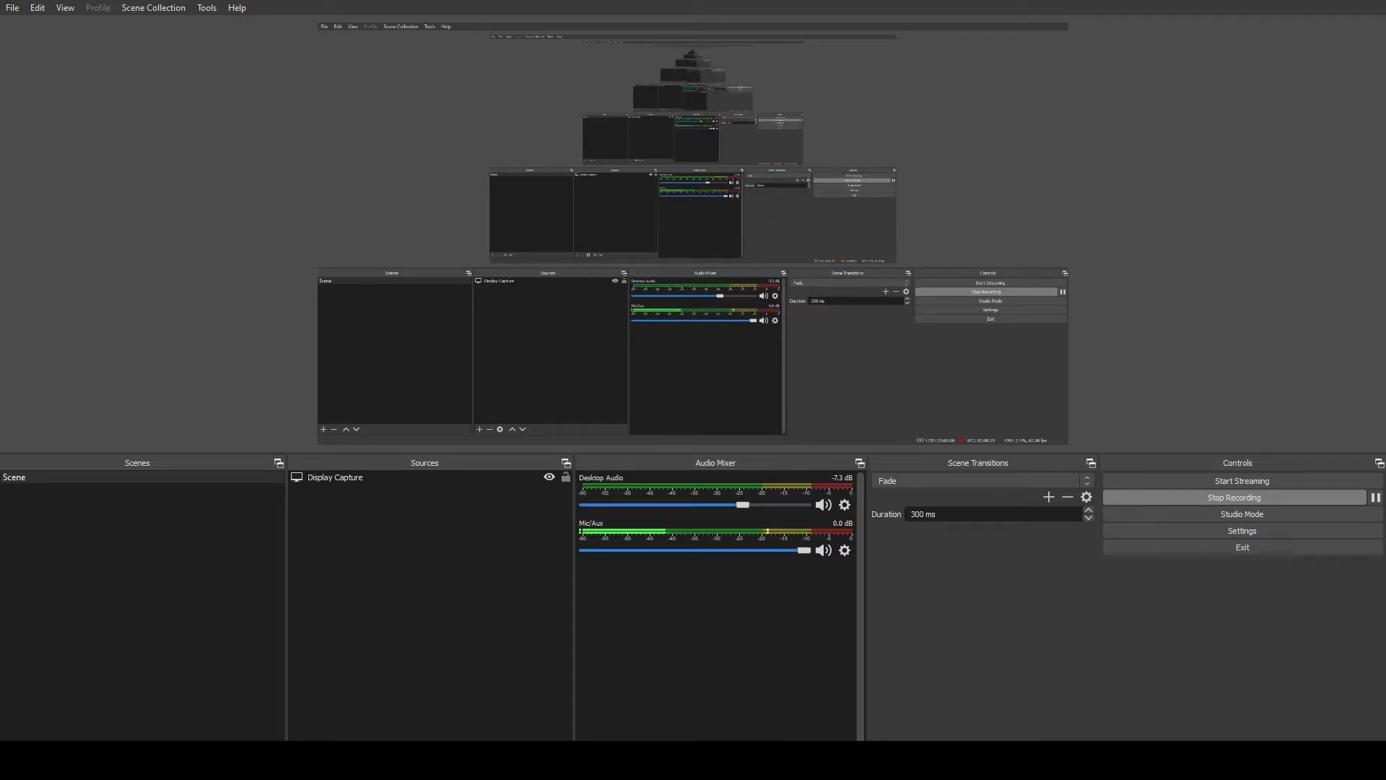
Switch to NVIDIA Broadcast and set its camera to FHD Camera at 1920 x 1080 @ 30FPS.
{"action": "left_click", "coordinate": [584, 766]}
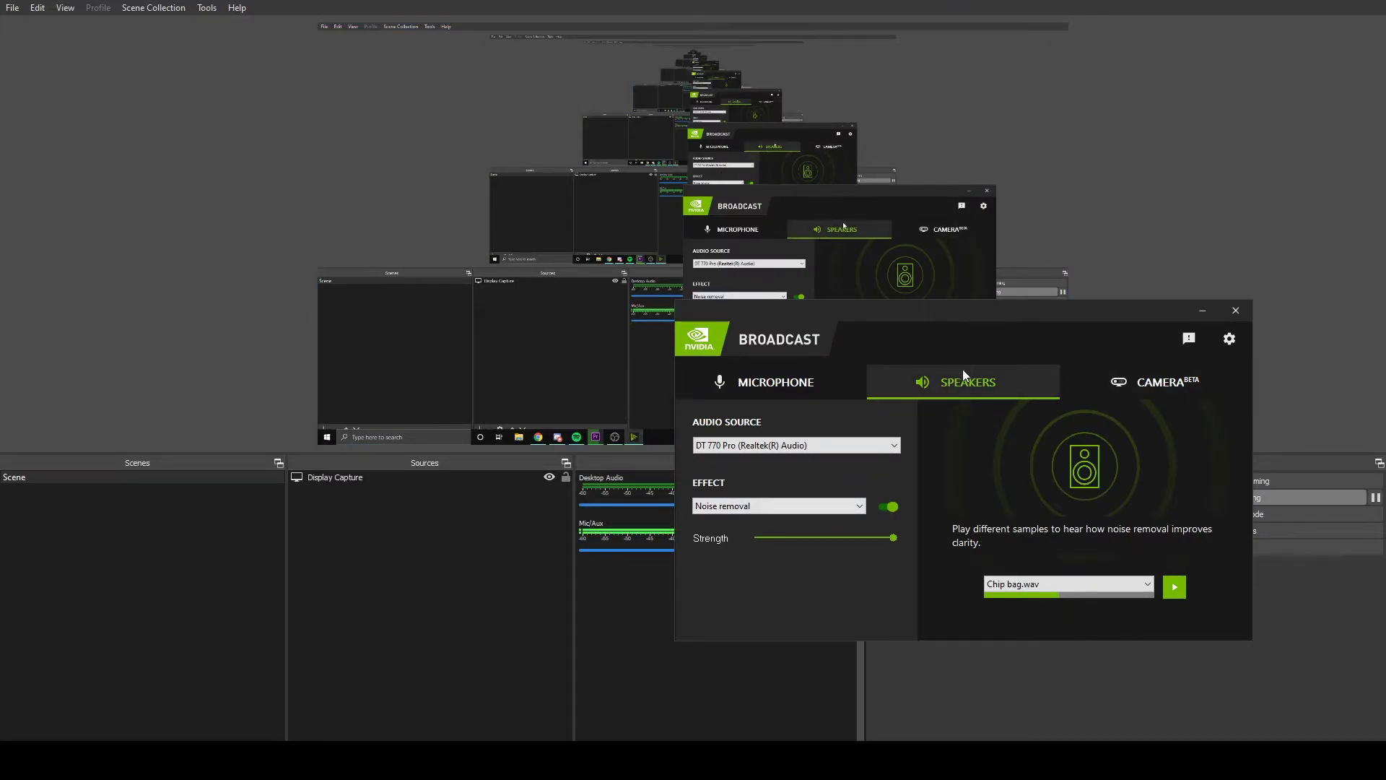
{"action": "left_click", "coordinate": [1149, 383]}
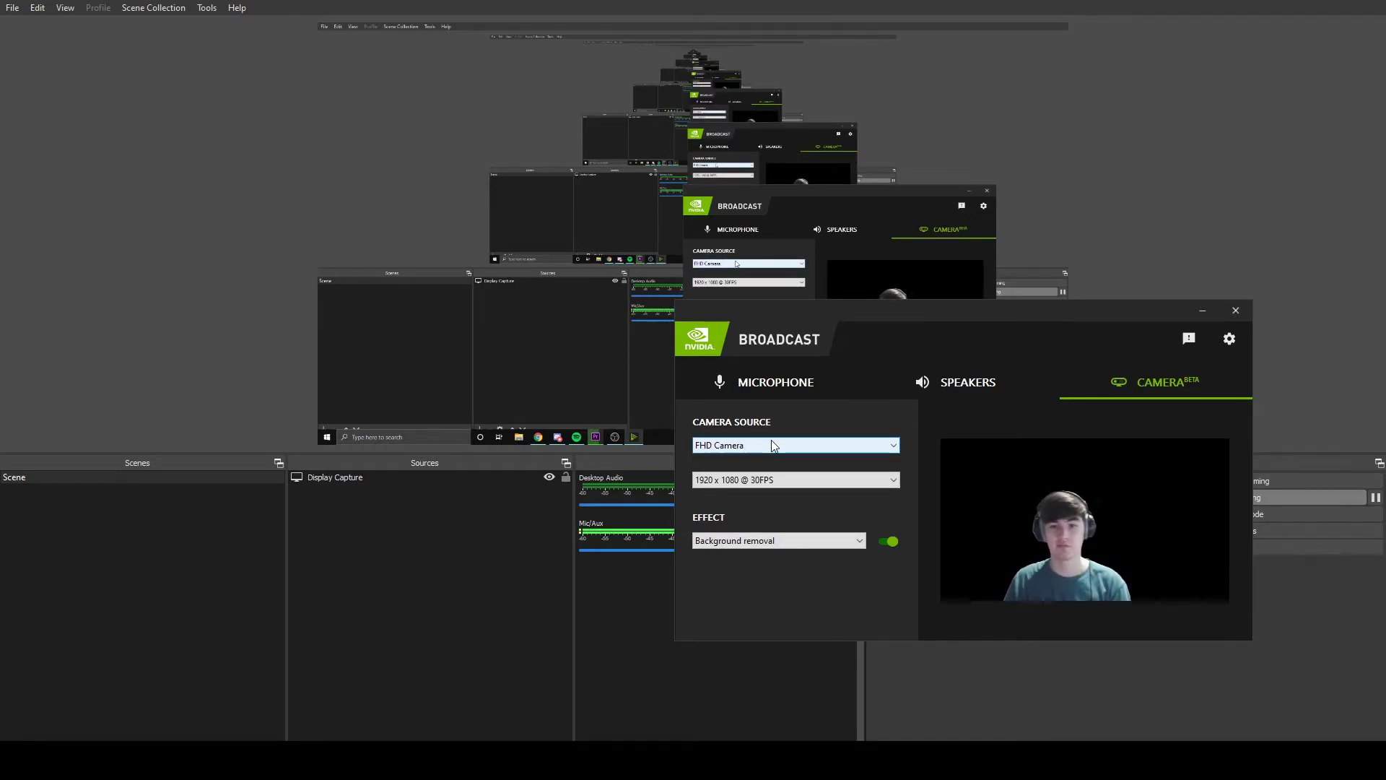
{"action": "left_click", "coordinate": [747, 446]}
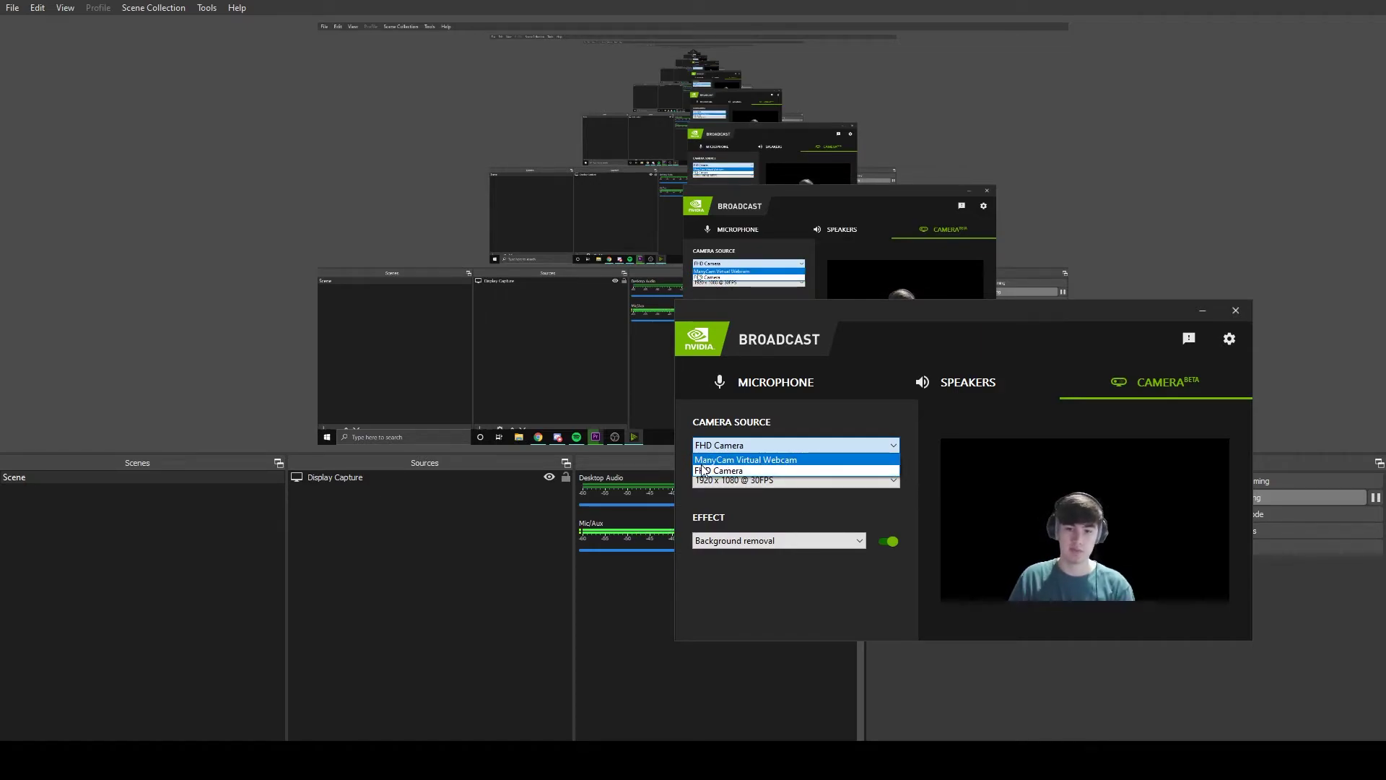
{"action": "left_click", "coordinate": [768, 417]}
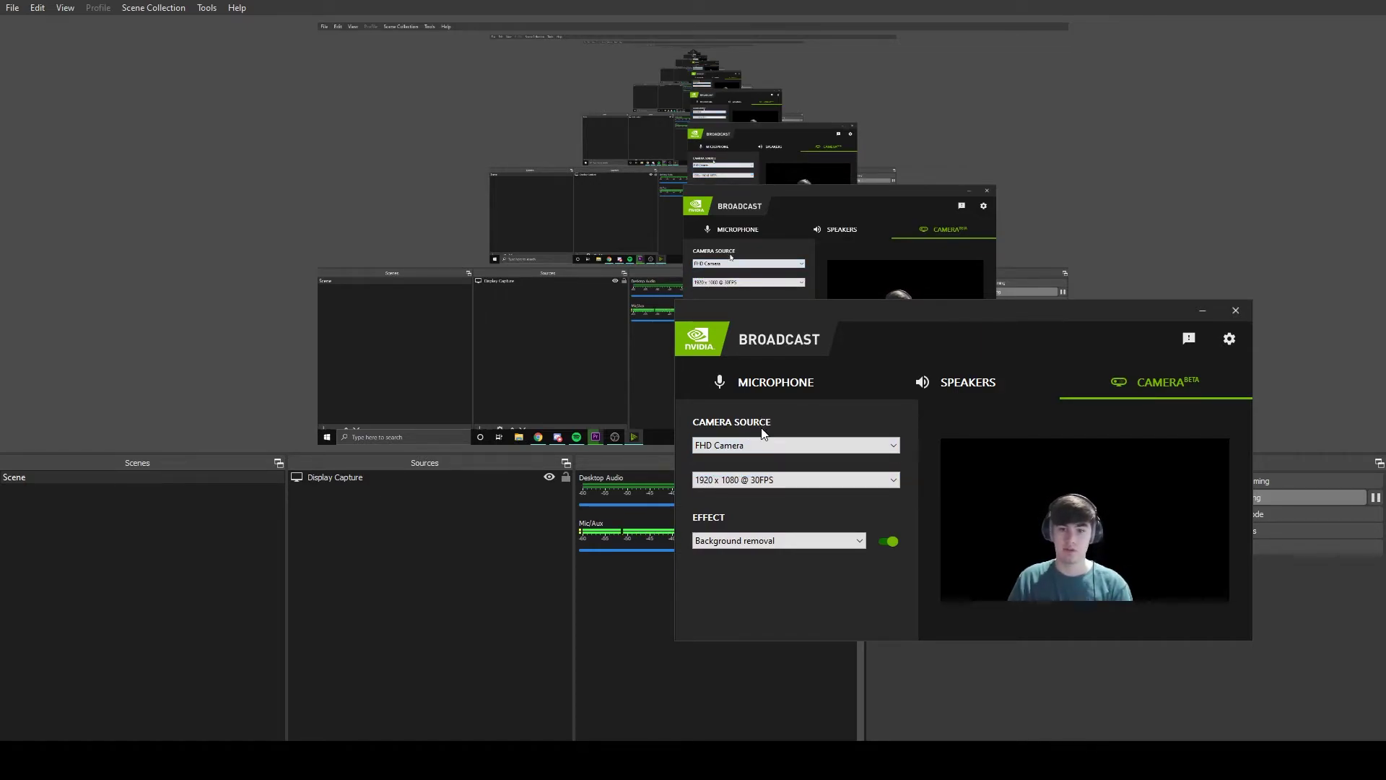
{"action": "left_click", "coordinate": [721, 482]}
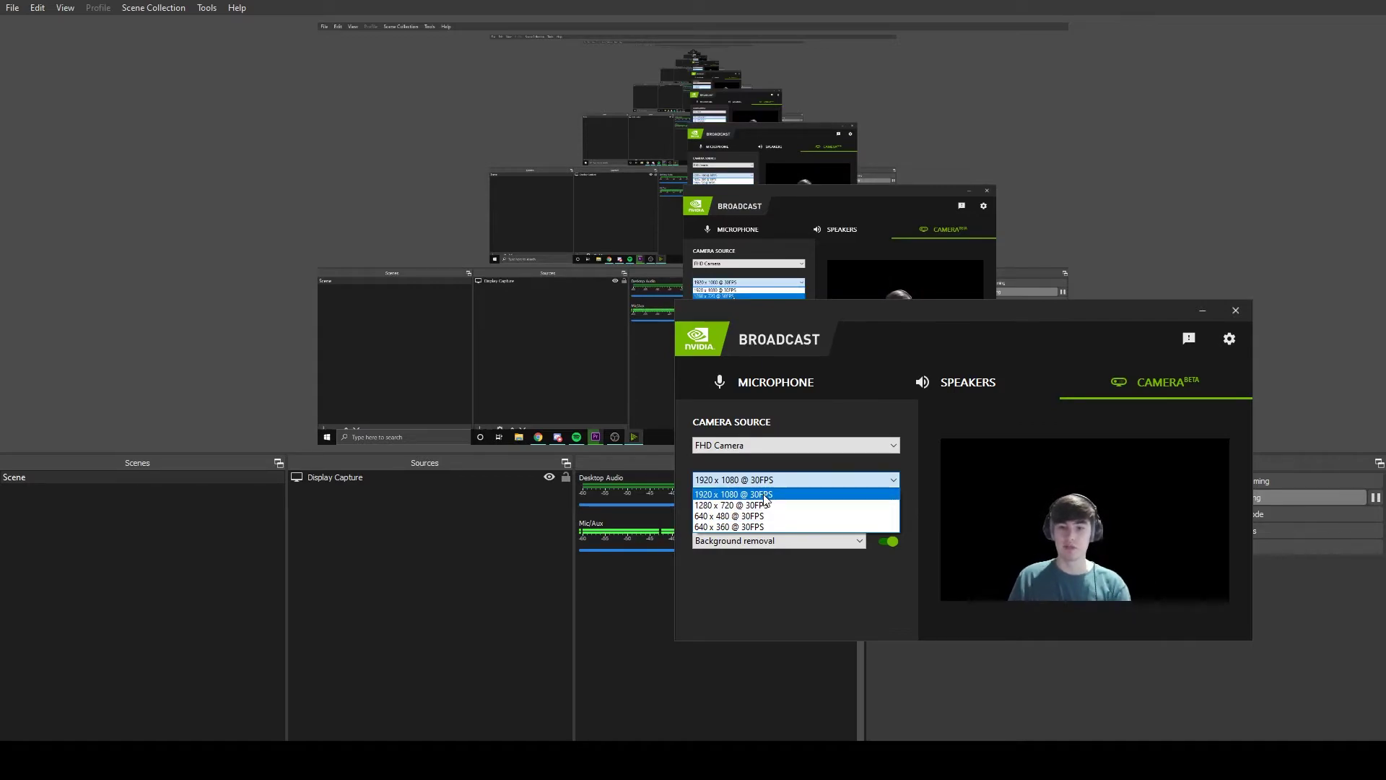
{"action": "left_click", "coordinate": [700, 495]}
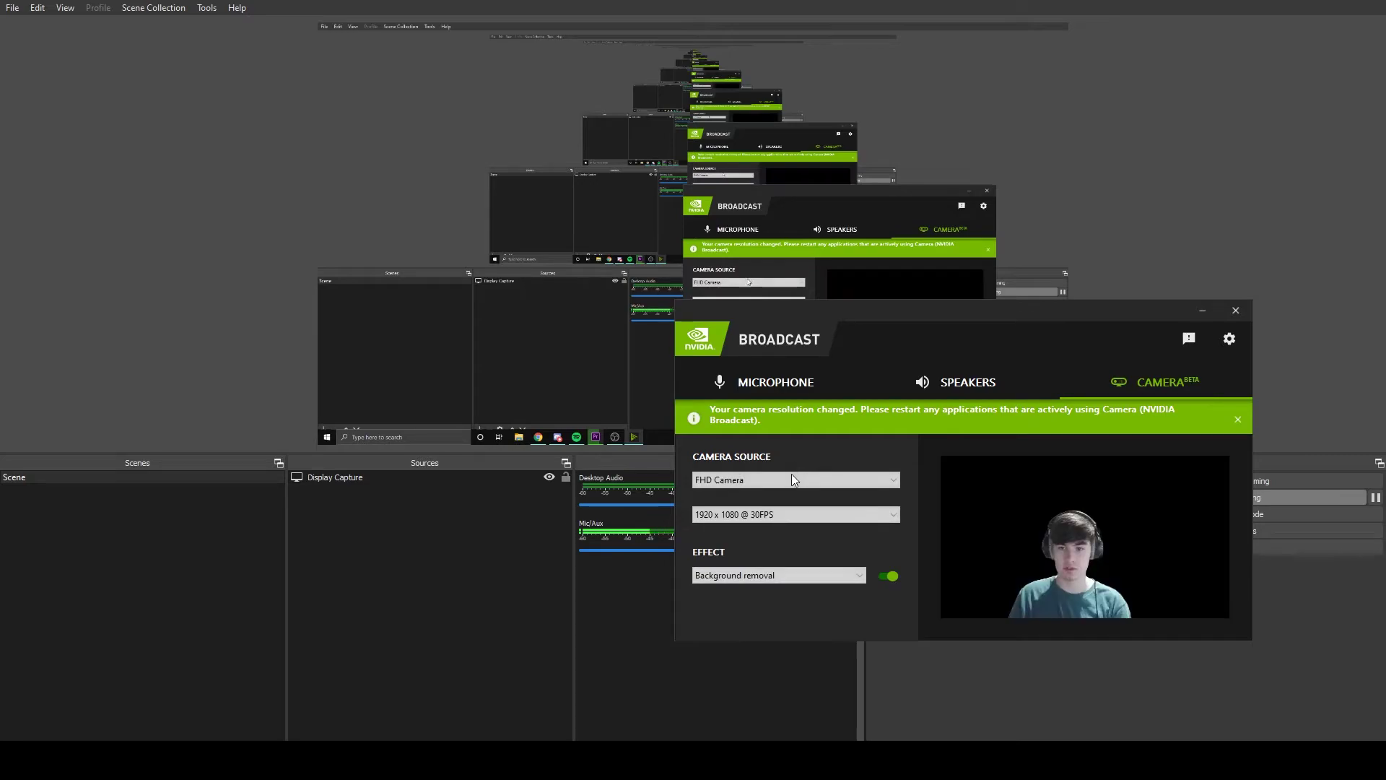
Try the Background blur camera effect at maximum strength.
{"action": "left_click", "coordinate": [846, 582]}
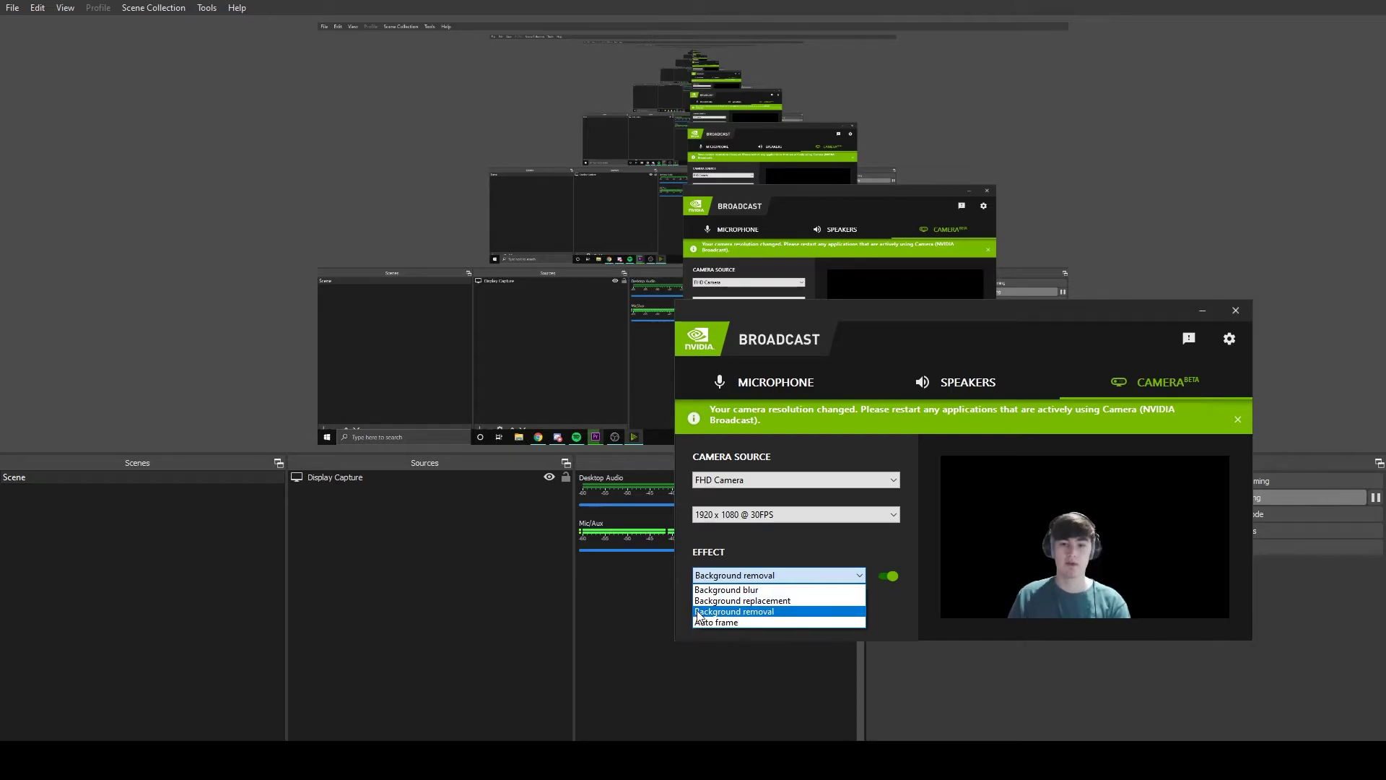
{"action": "left_click", "coordinate": [767, 591]}
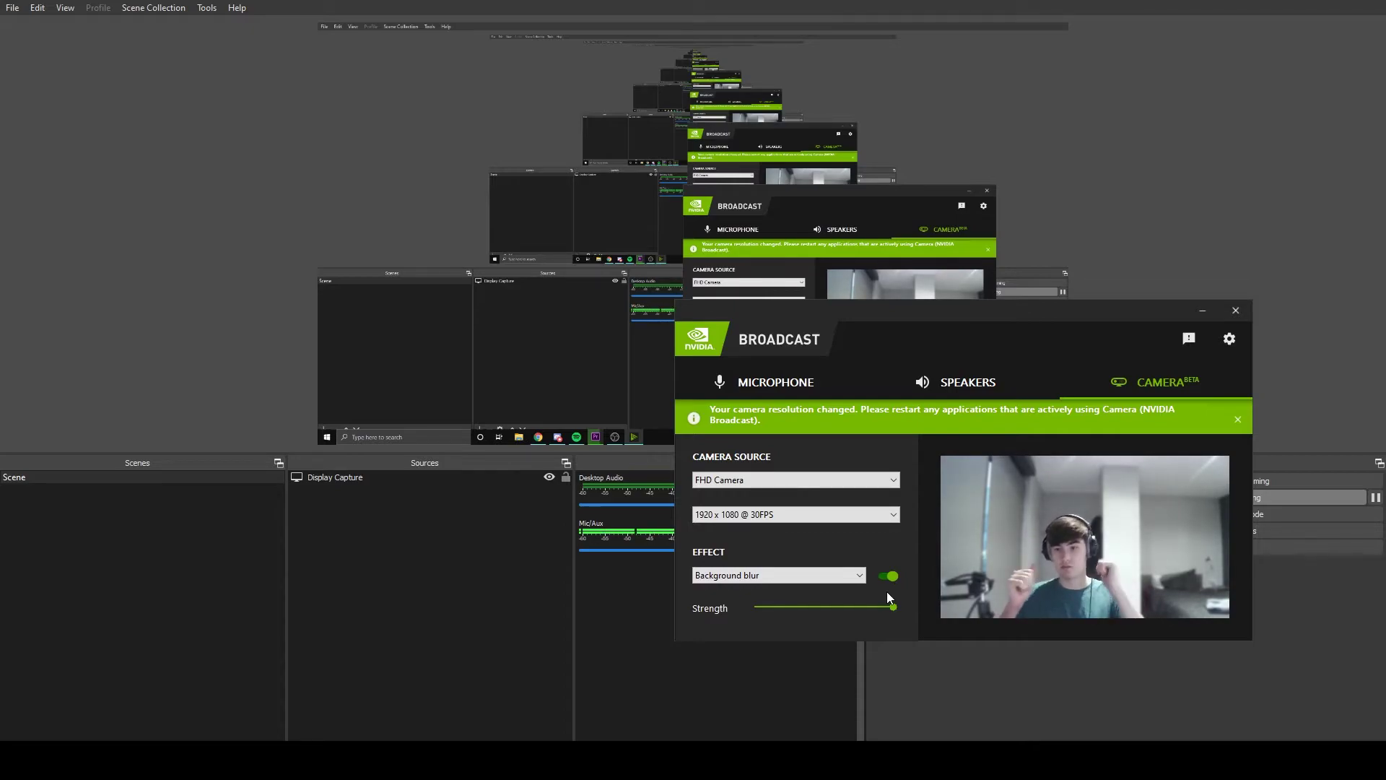
{"action": "mouse_move", "coordinate": [896, 608]}
{"action": "left_mouse_down"}
{"action": "mouse_move", "coordinate": [761, 613]}
{"action": "mouse_move", "coordinate": [921, 610]}
{"action": "left_mouse_up"}
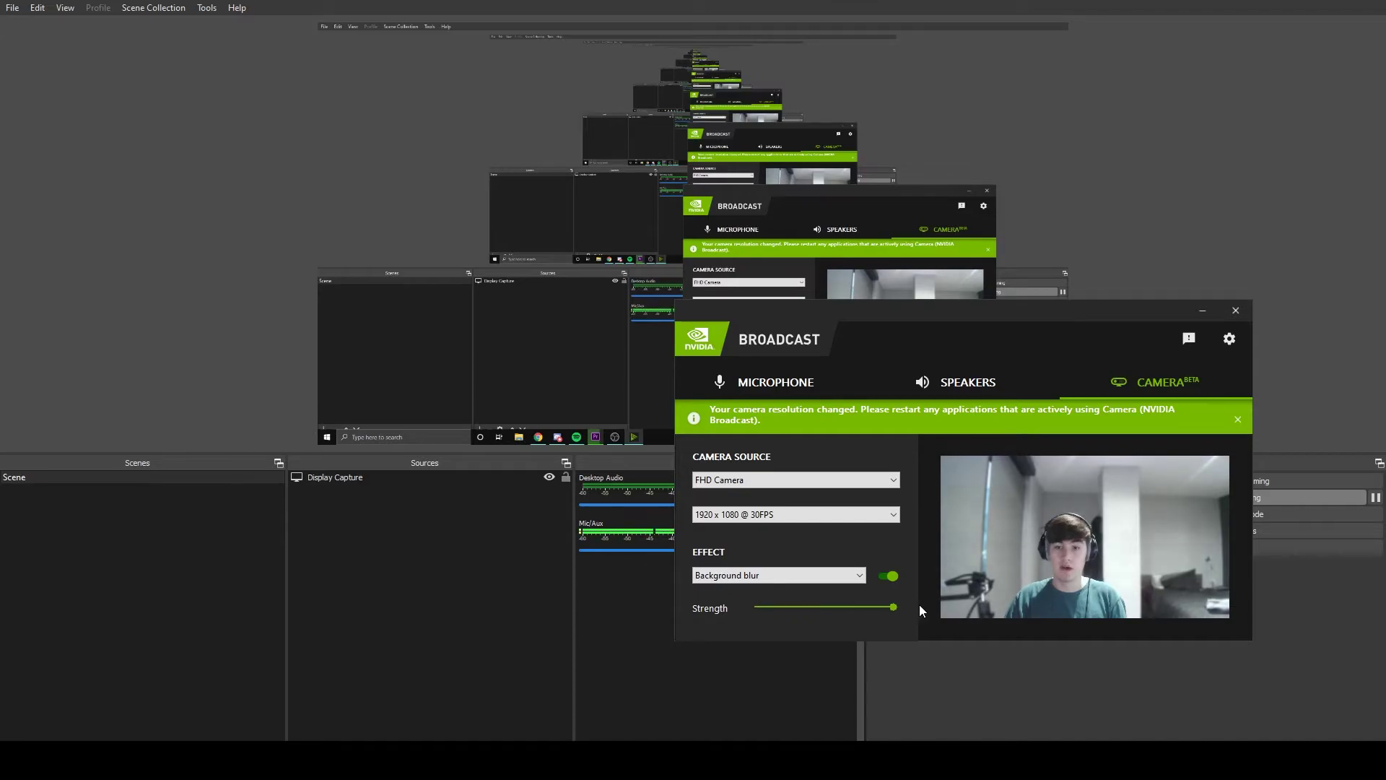
Try the Background replacement camera effect, then switch the effect to Background removal.
{"action": "left_click", "coordinate": [778, 575]}
{"action": "left_click", "coordinate": [794, 589]}
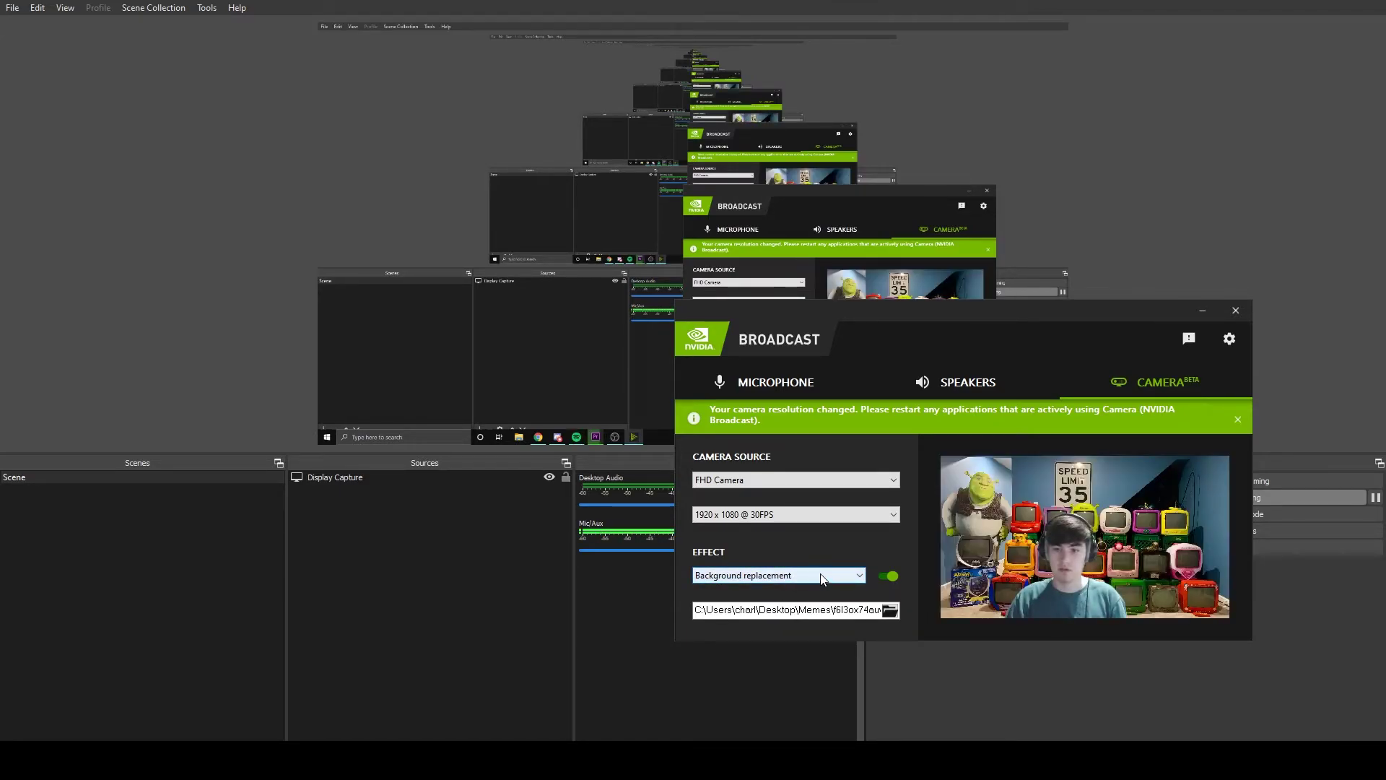
{"action": "left_click", "coordinate": [821, 575]}
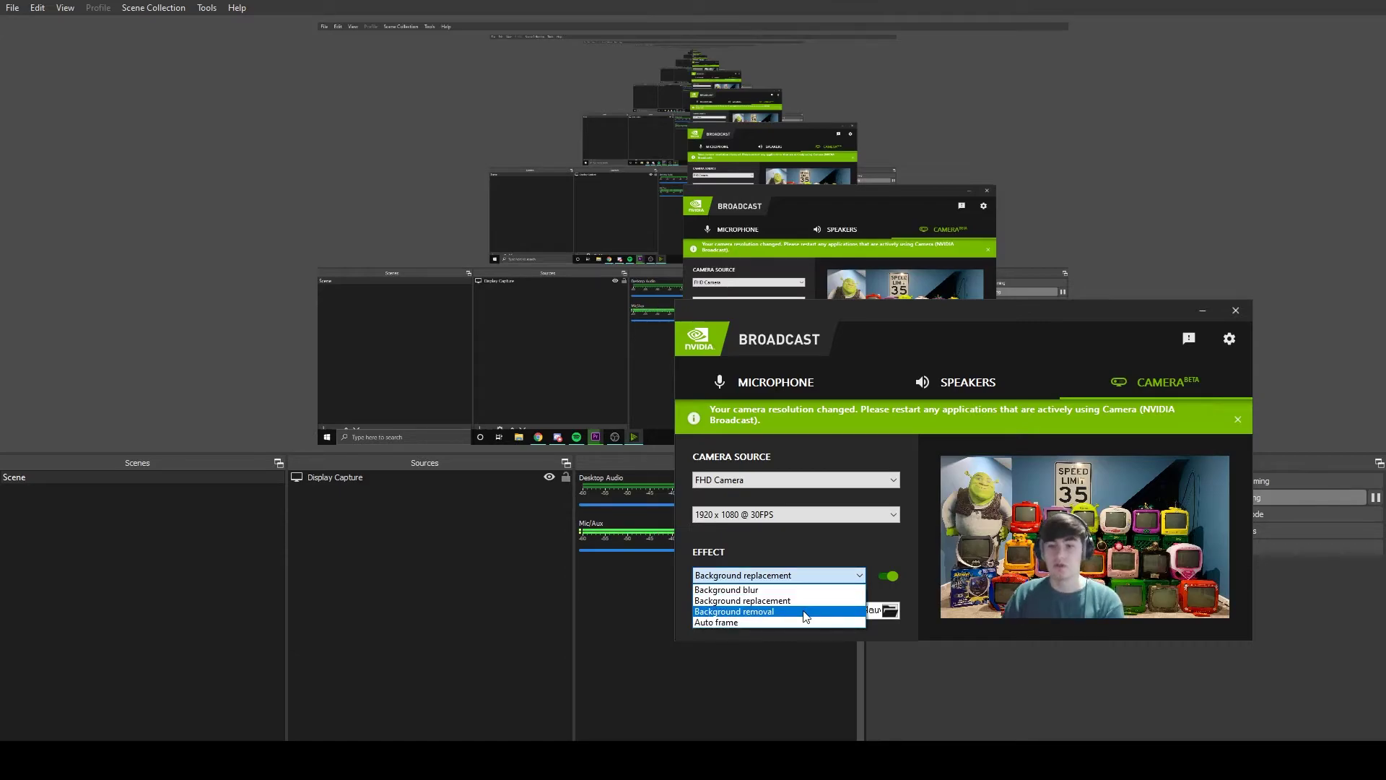
{"action": "left_click", "coordinate": [806, 612]}
Try the Auto frame camera effect with the zoom at maximum.
{"action": "left_click", "coordinate": [770, 575]}
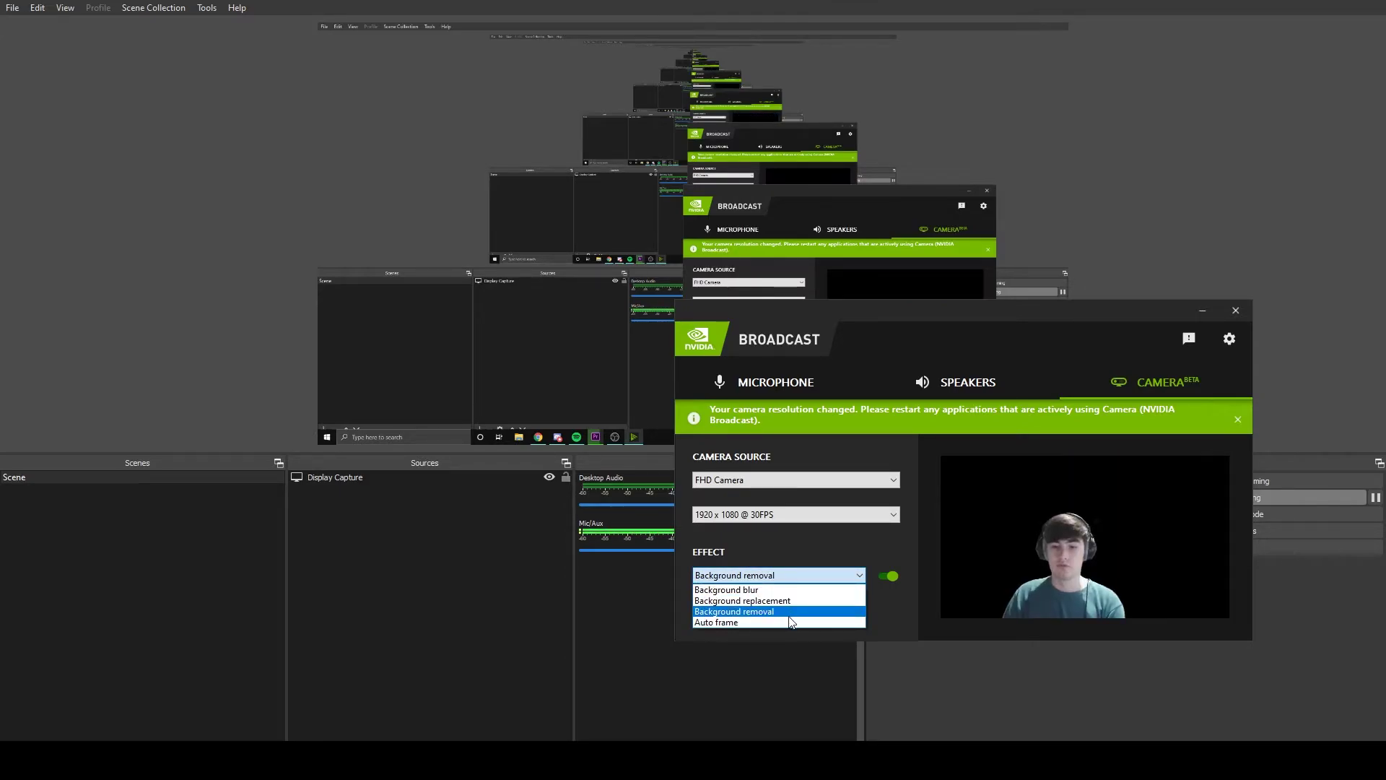
{"action": "left_click", "coordinate": [790, 622]}
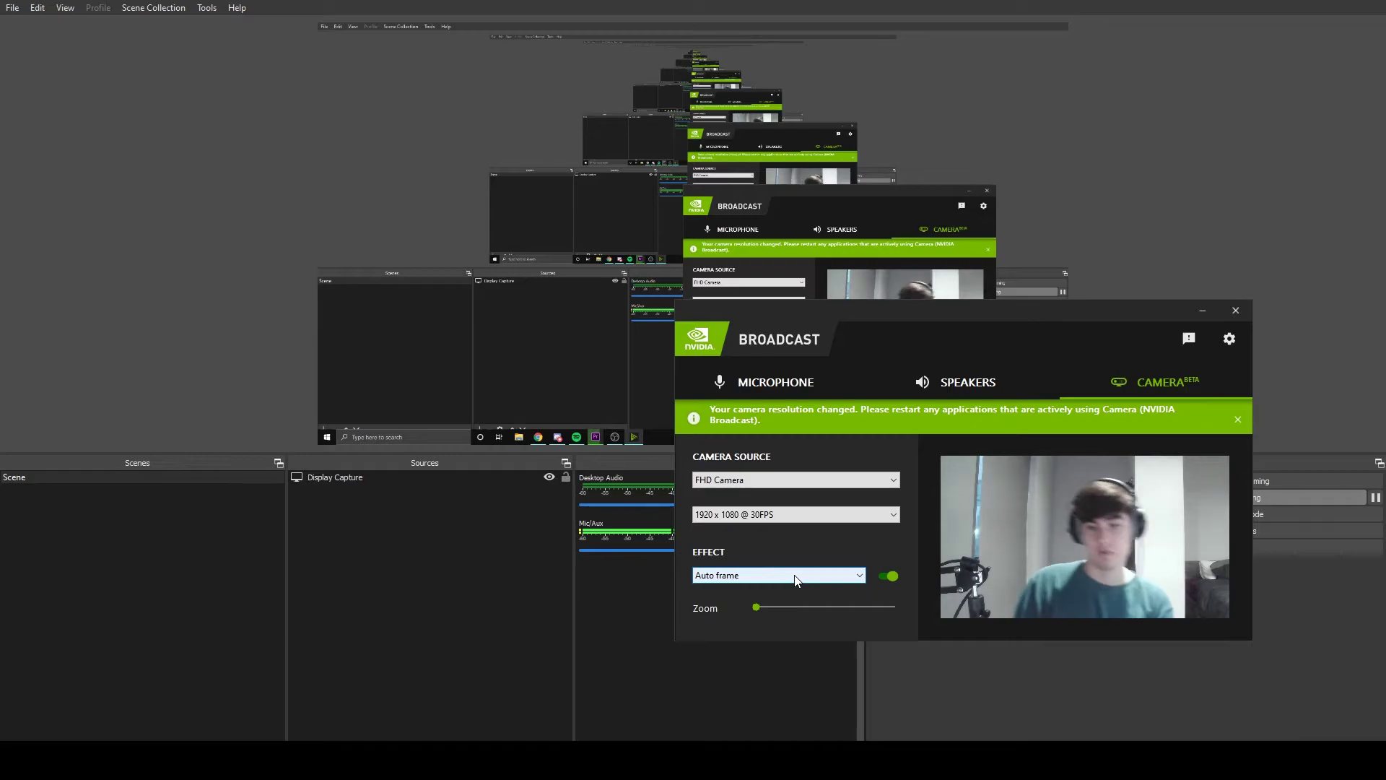
{"action": "left_click_drag", "start_coordinate": [756, 605], "coordinate": [904, 604]}
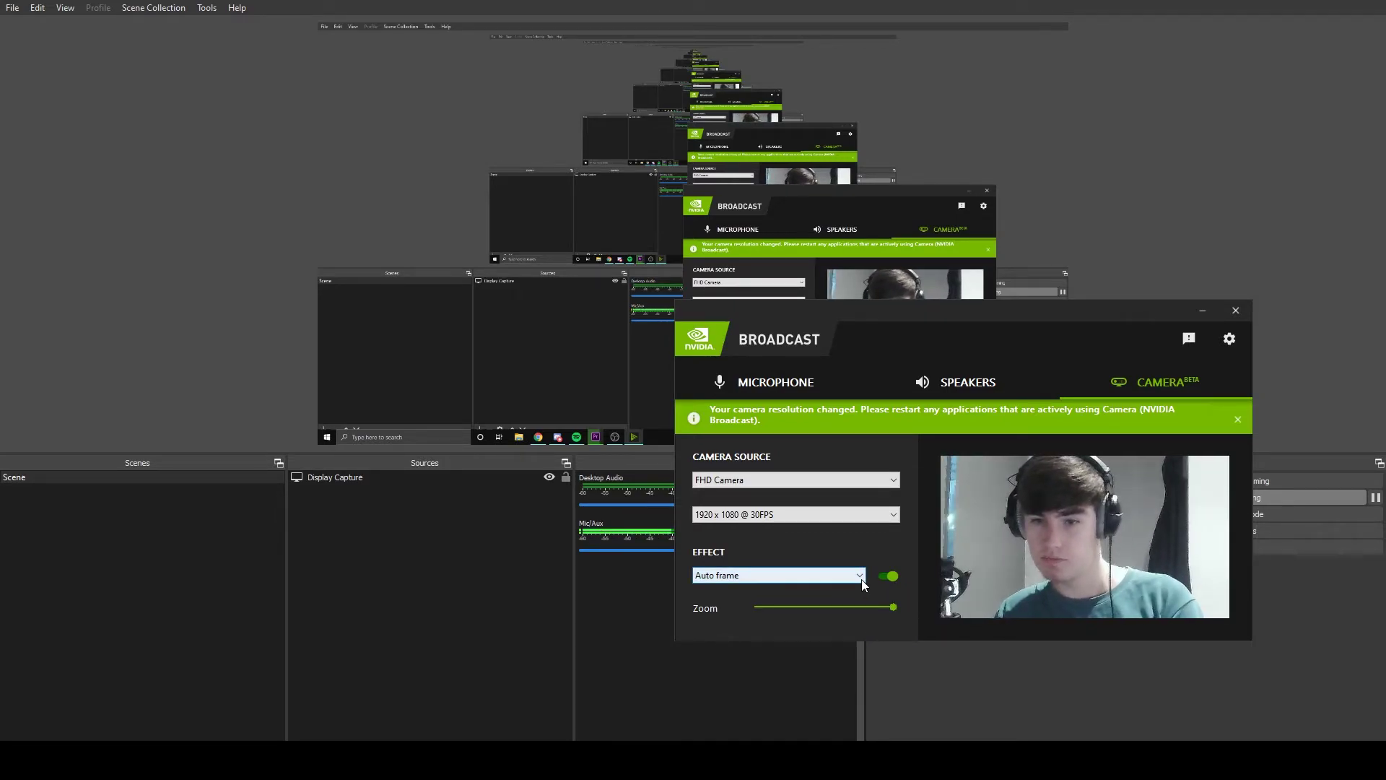
Set the camera effect to Background removal and minimize NVIDIA Broadcast to return to OBS.
{"action": "left_click", "coordinate": [766, 575]}
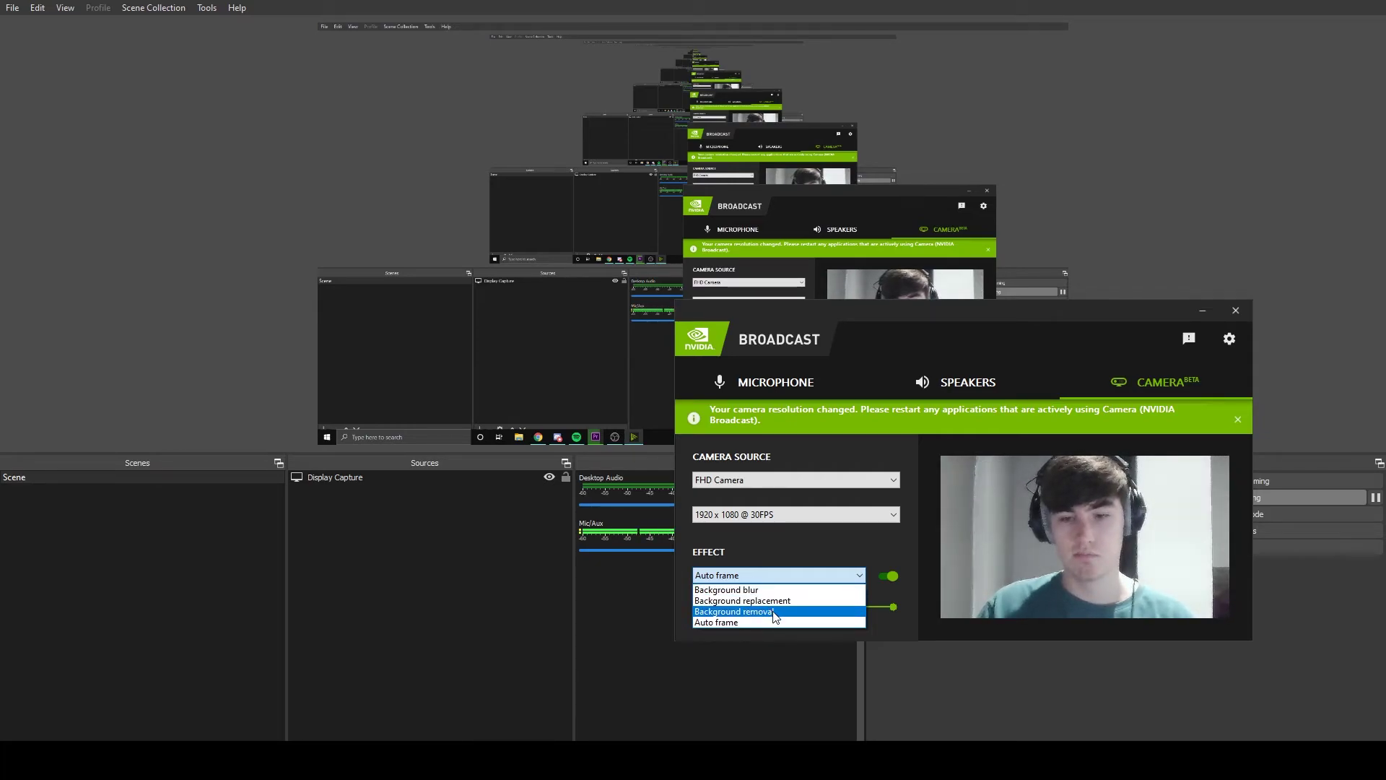
{"action": "left_click", "coordinate": [774, 613]}
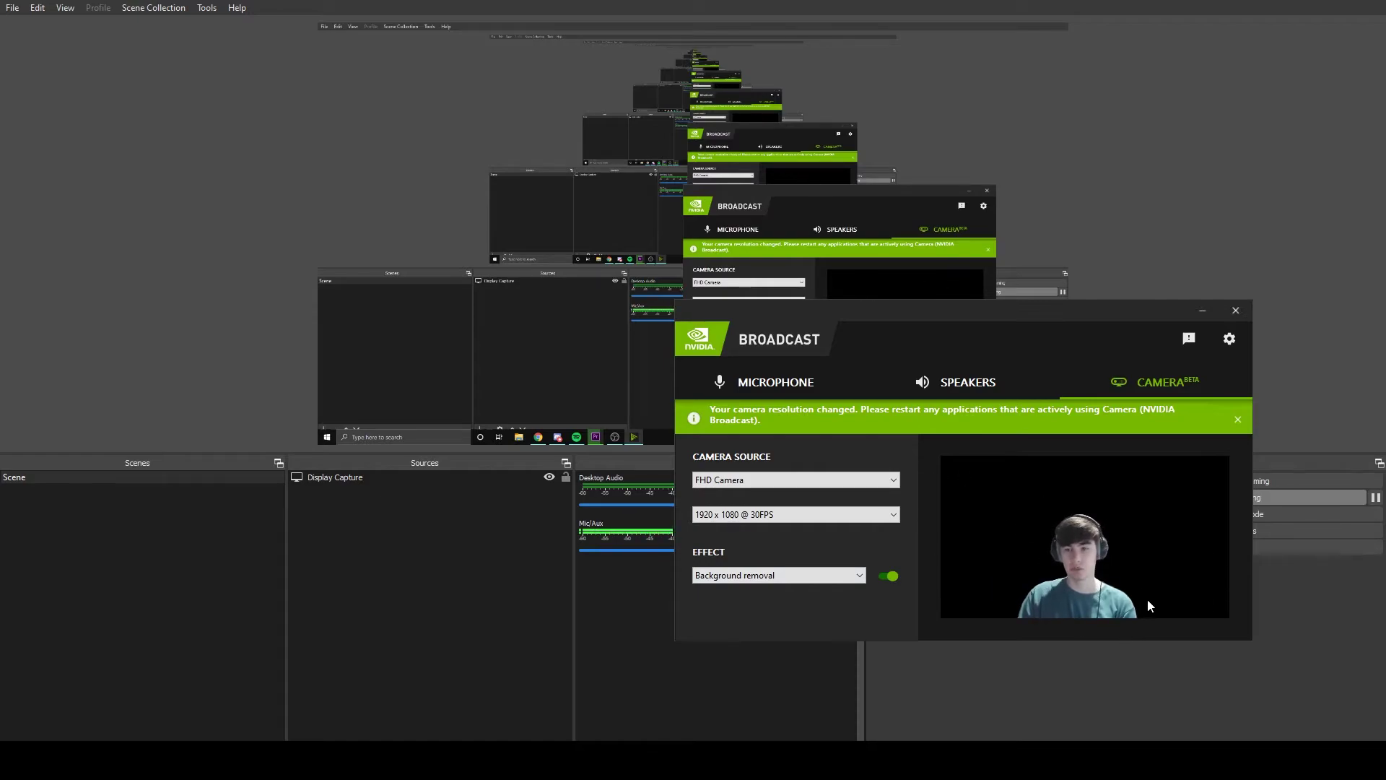
{"action": "left_click", "coordinate": [1202, 311]}
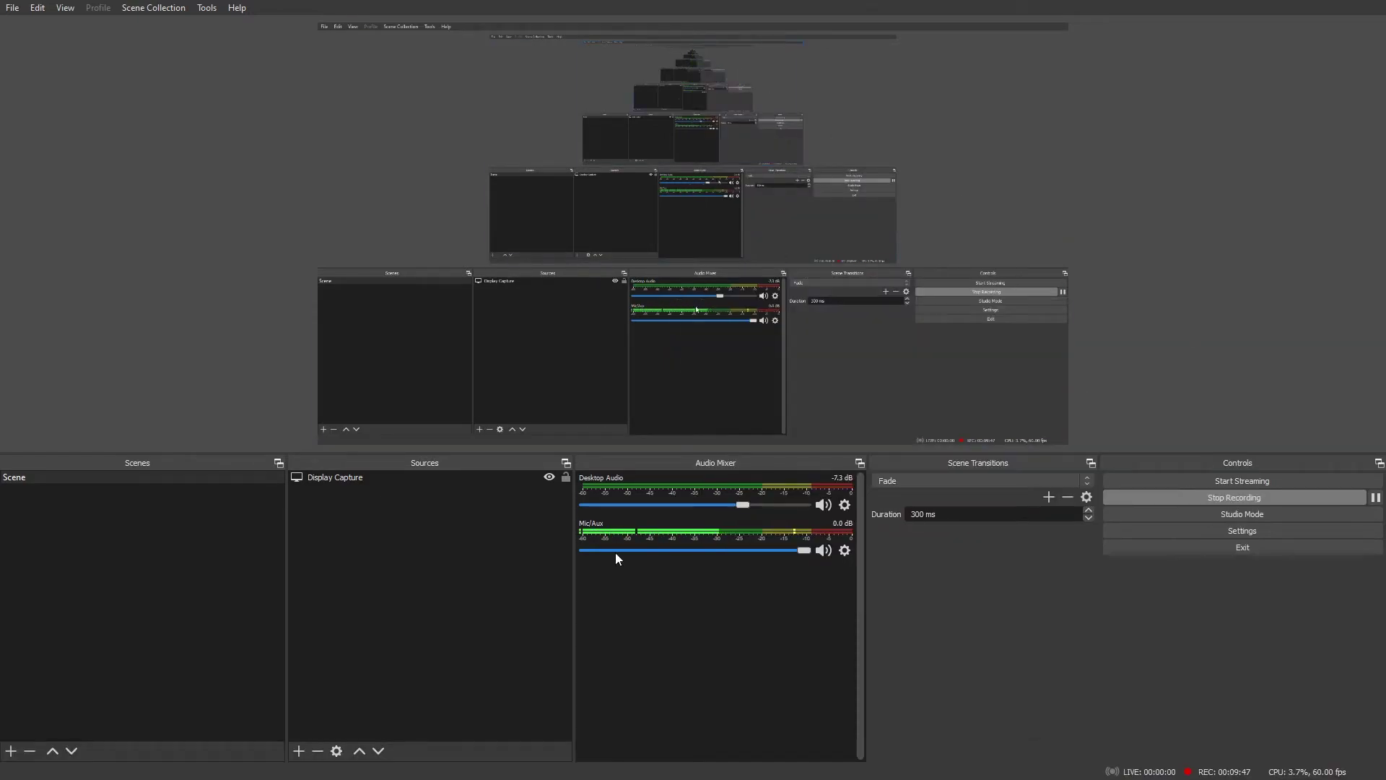
Add a new Video Capture Device source named "nvidia camera" to the scene.
{"action": "left_click", "coordinate": [297, 753]}
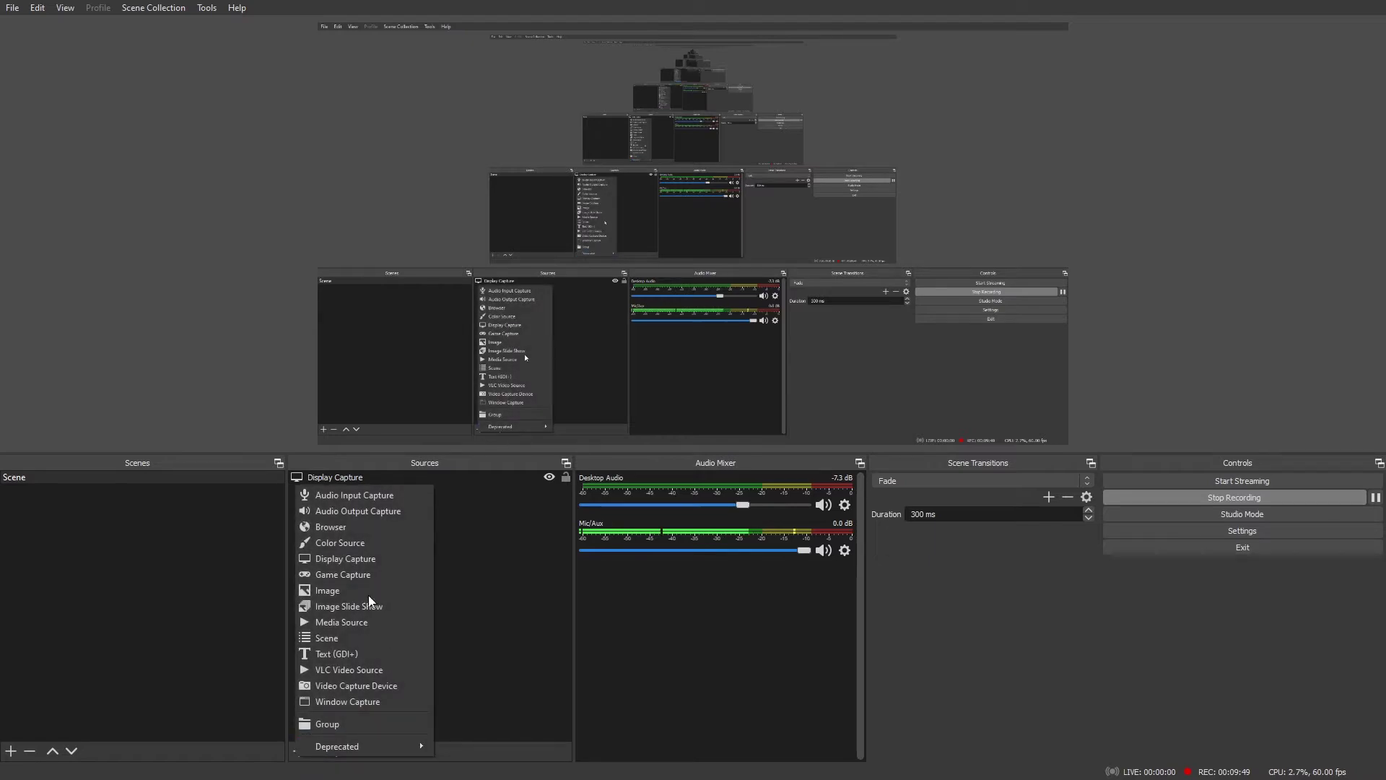
{"action": "left_click", "coordinate": [362, 685]}
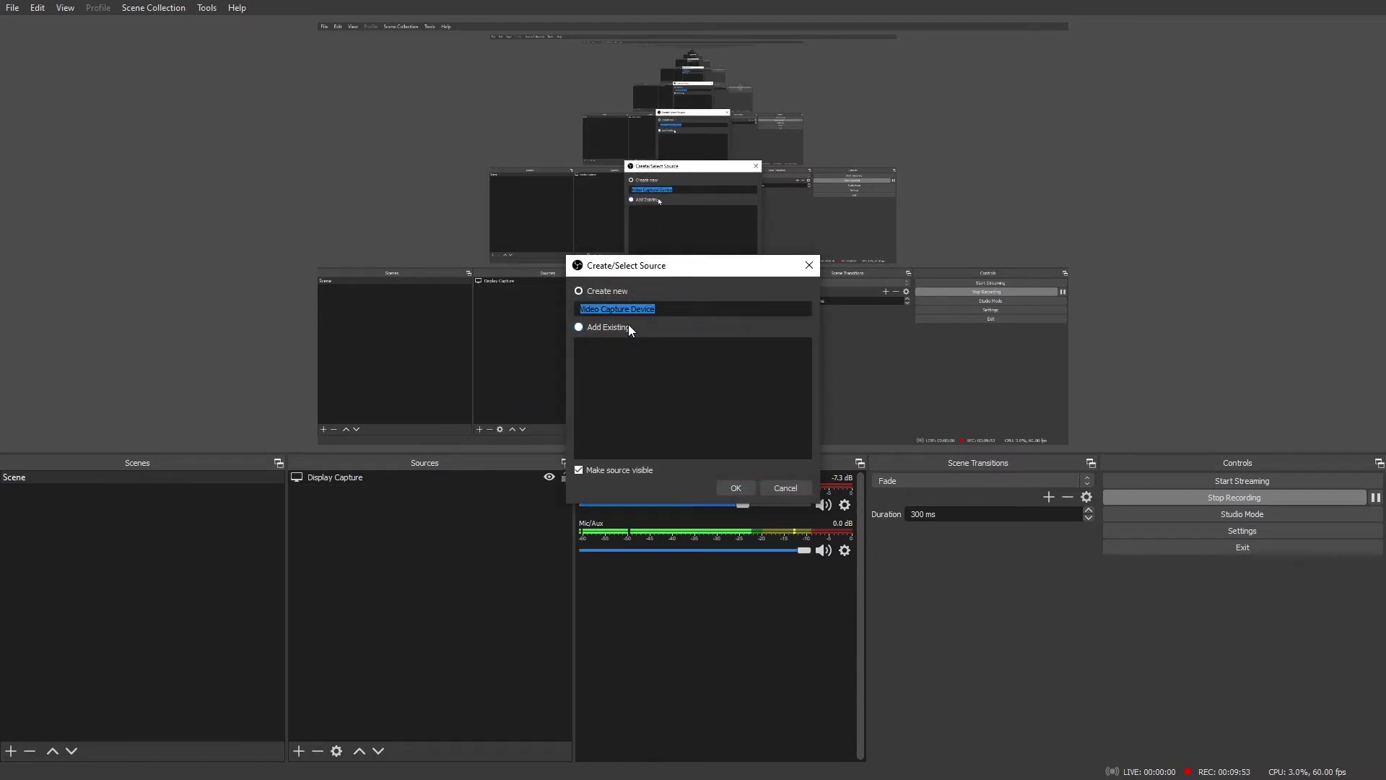
{"action": "type", "text": "nv"}
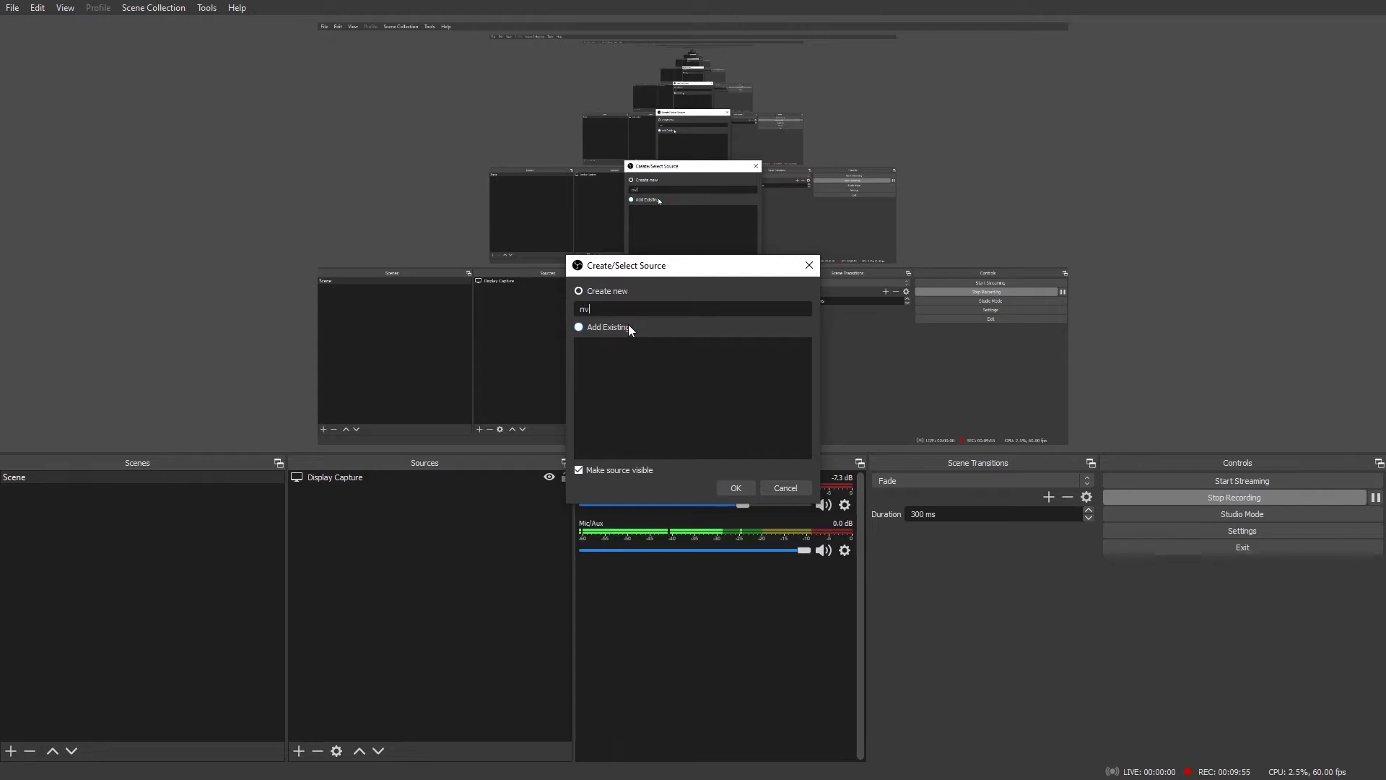
{"action": "type", "text": "idia camera"}
{"action": "key", "text": "Return"}
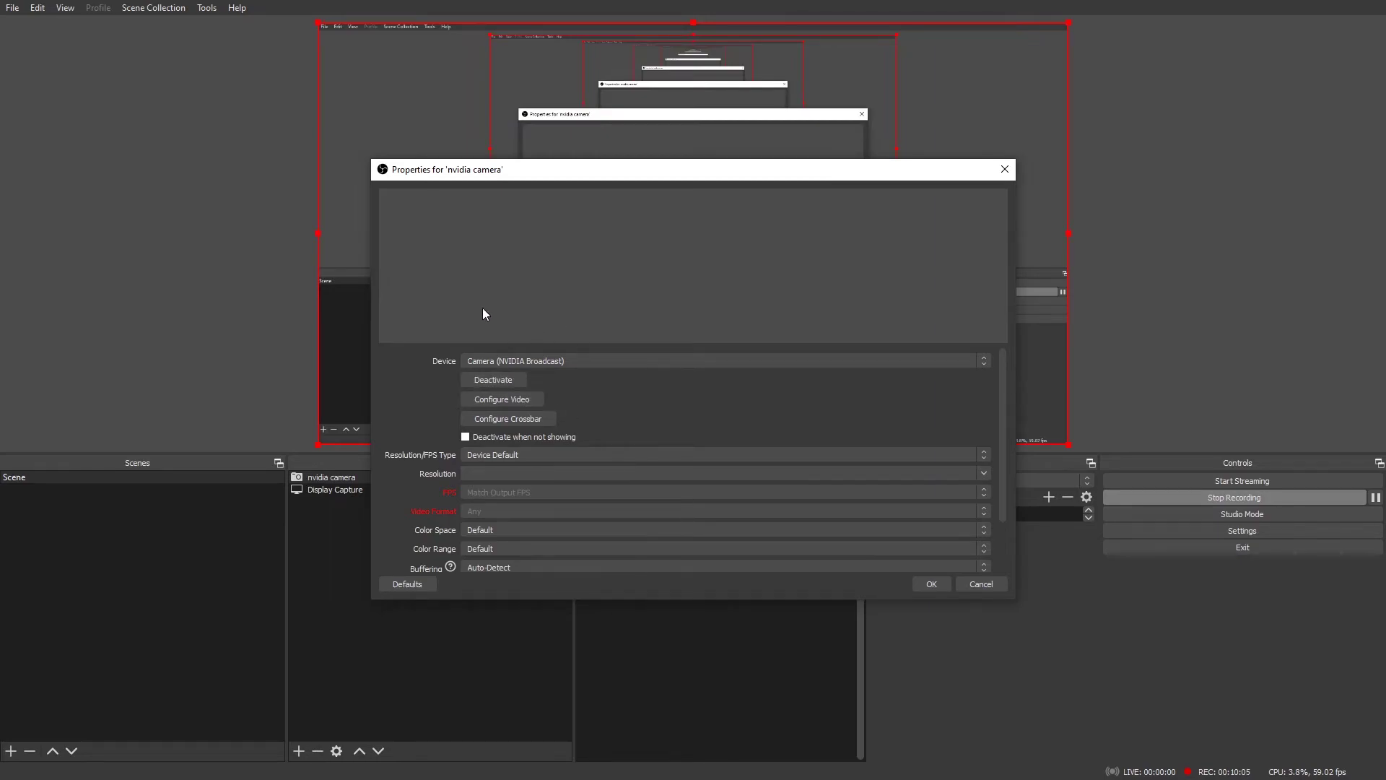
Try flipping the camera image vertically with the resolution type at Device Default, then deactivate and reactivate the camera.
{"action": "left_click_drag", "start_coordinate": [572, 174], "coordinate": [764, 250]}
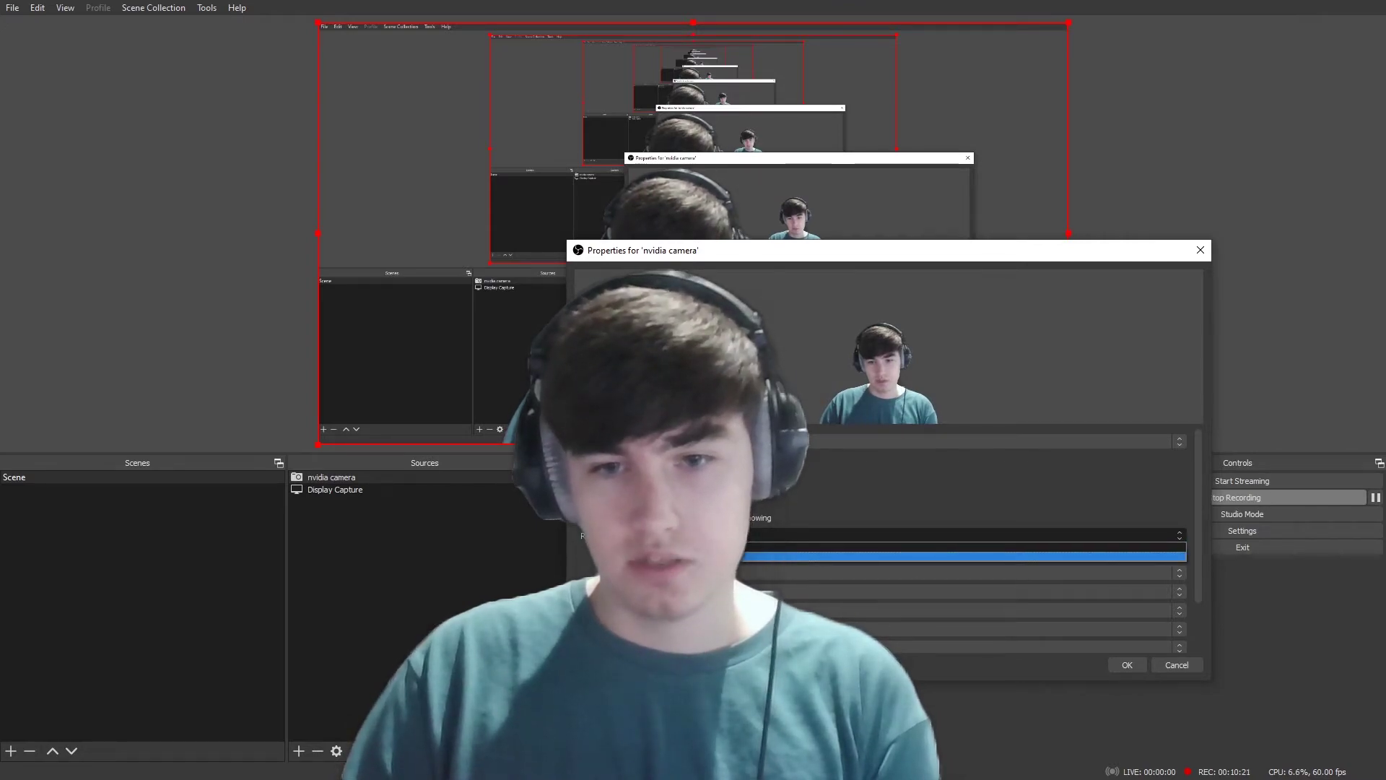
{"action": "key", "text": "Return"}
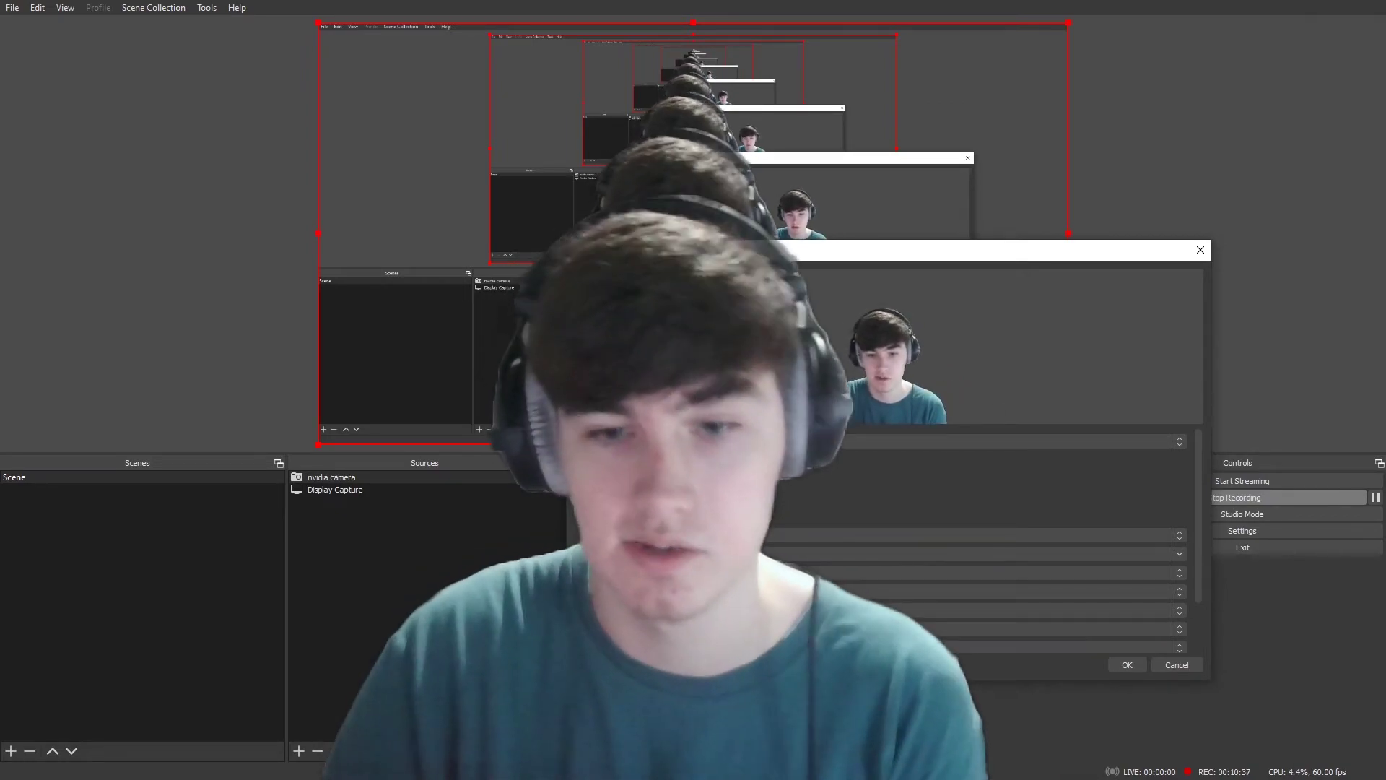
{"action": "scroll", "coordinate": [997, 564], "scroll_direction": "down", "scroll_amount": 2}
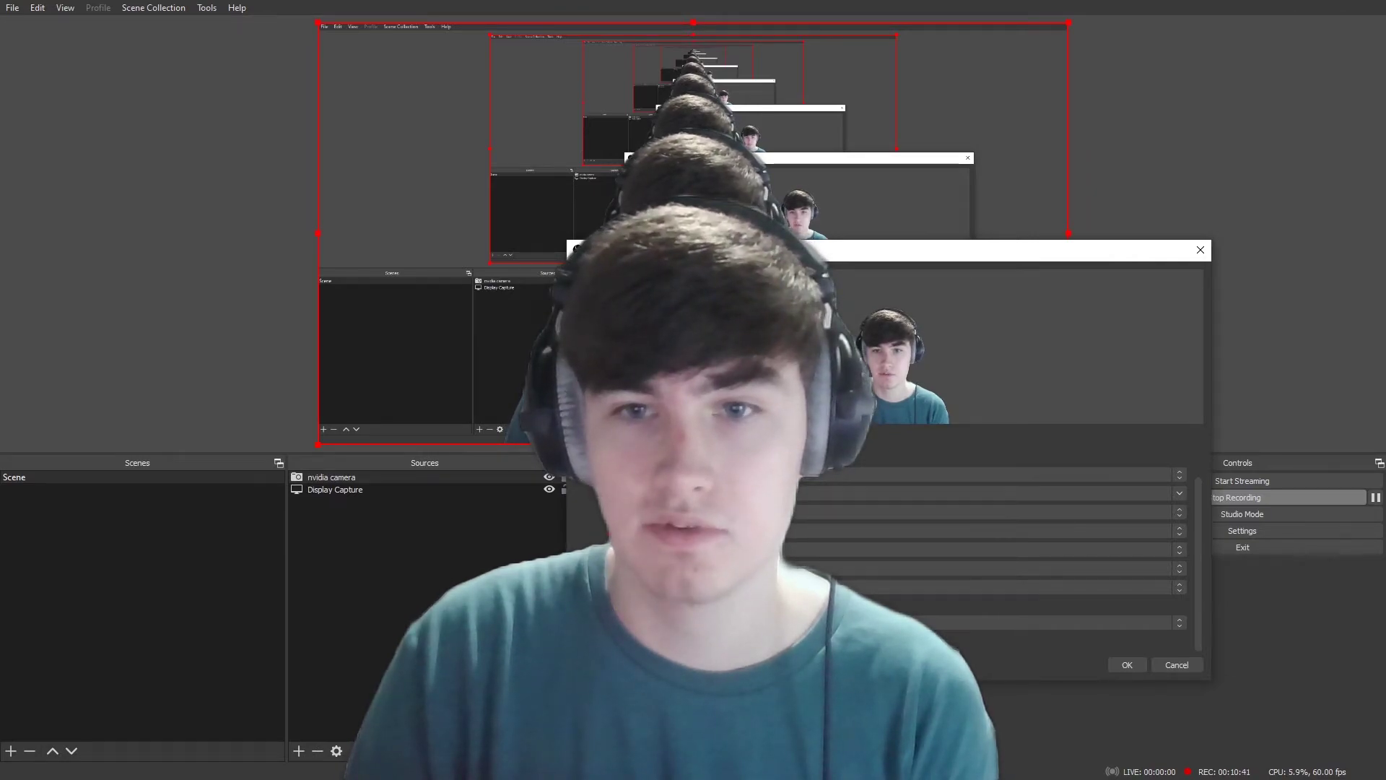
{"action": "left_click", "coordinate": [661, 605]}
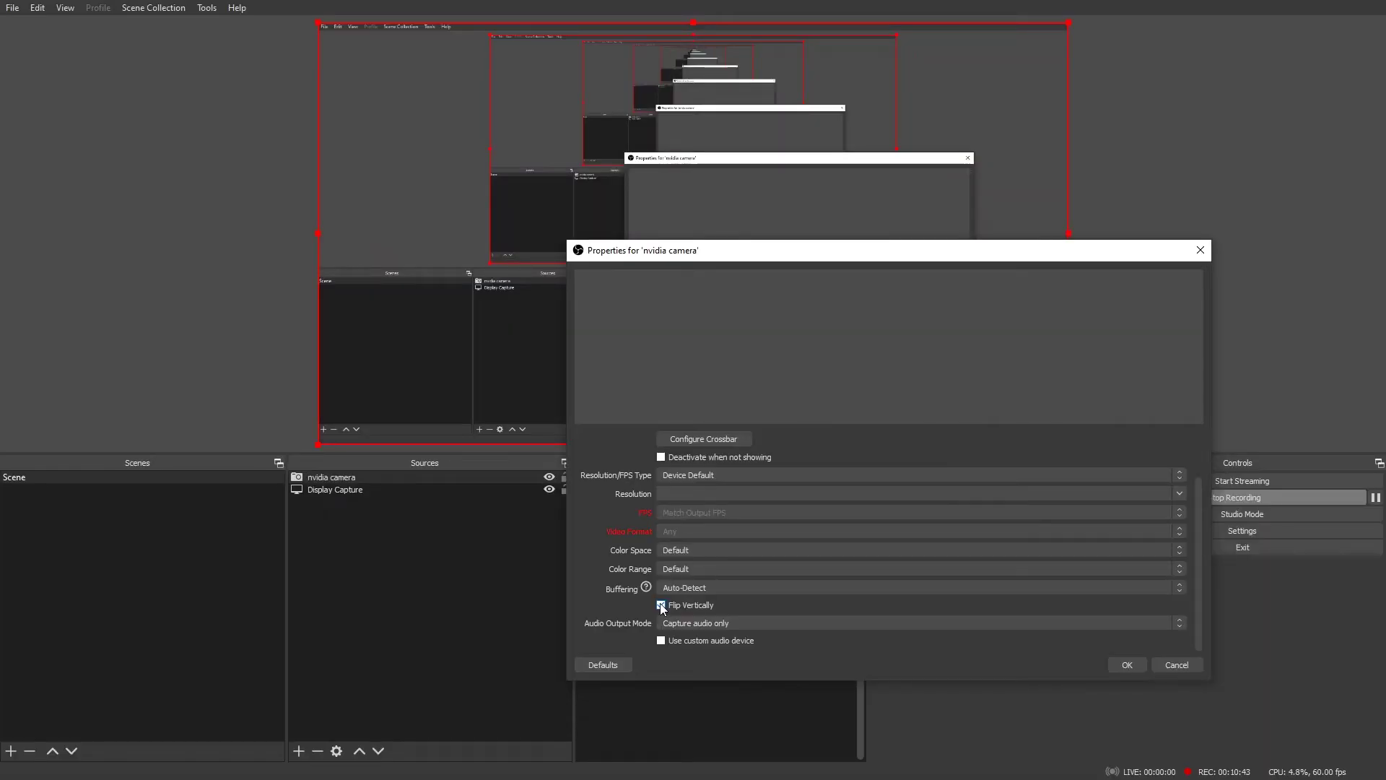
{"action": "scroll", "coordinate": [686, 610], "scroll_direction": "up", "scroll_amount": 2}
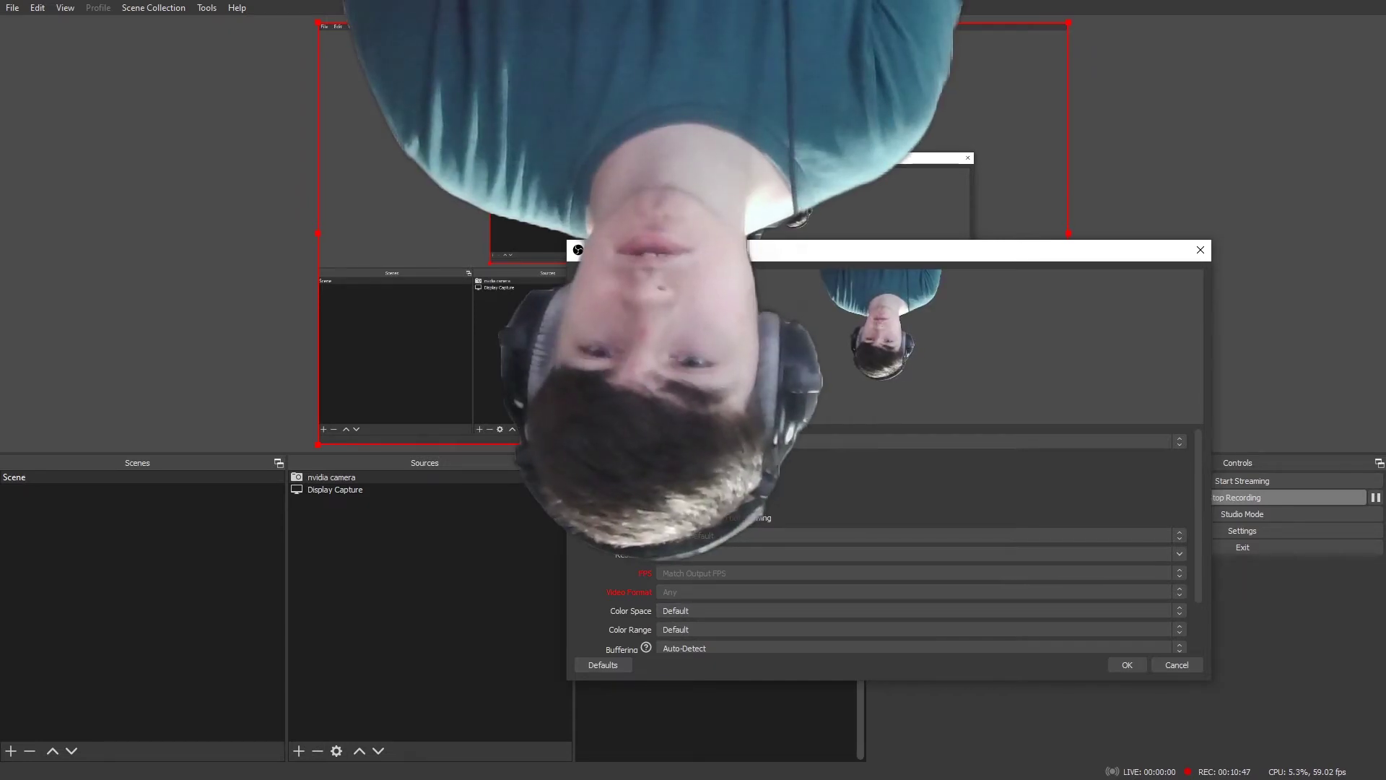
{"action": "left_click", "coordinate": [693, 462]}
{"action": "left_click", "coordinate": [695, 463]}
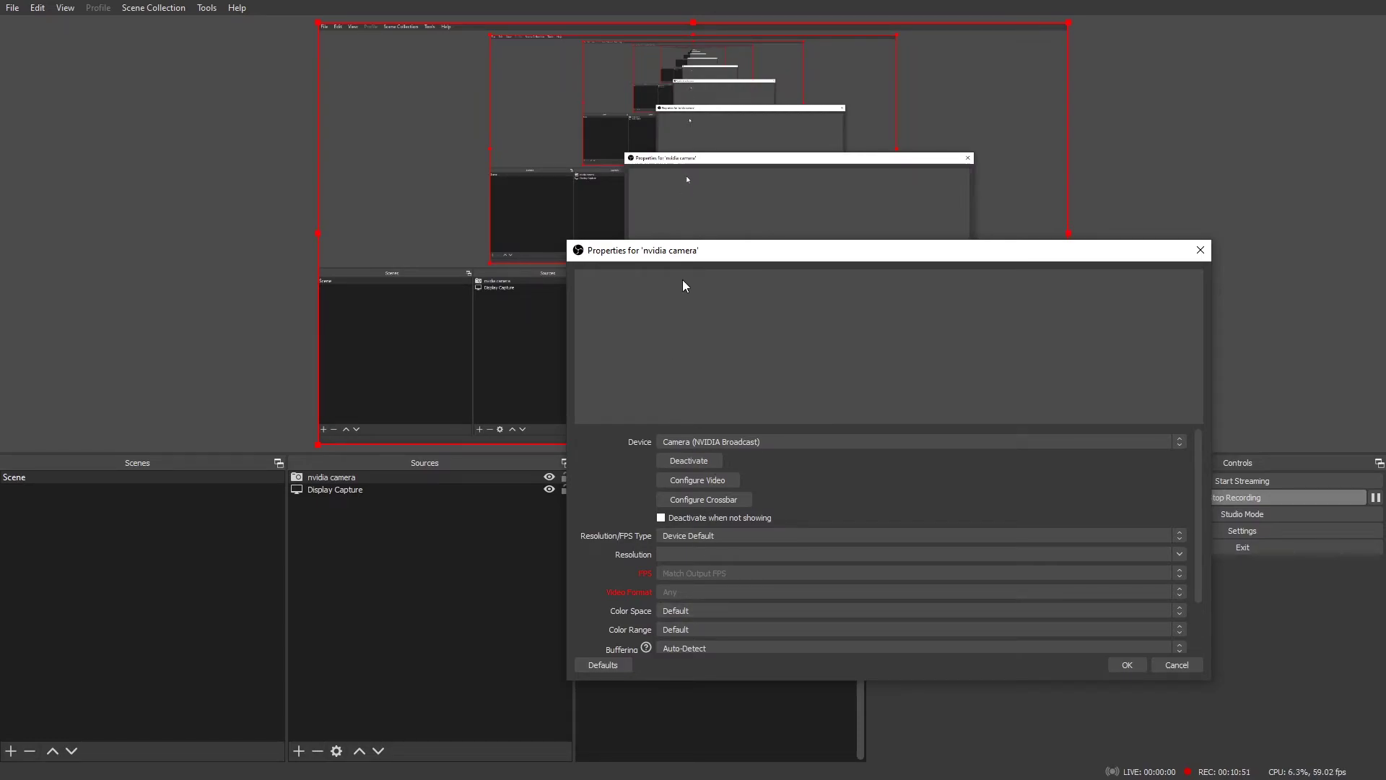
Accept the nvidia camera properties with Camera (NVIDIA Broadcast) as the device and vertical flip off.
{"action": "left_click_drag", "start_coordinate": [697, 255], "coordinate": [632, 222]}
{"action": "scroll", "coordinate": [743, 549], "scroll_direction": "down", "scroll_amount": 3}
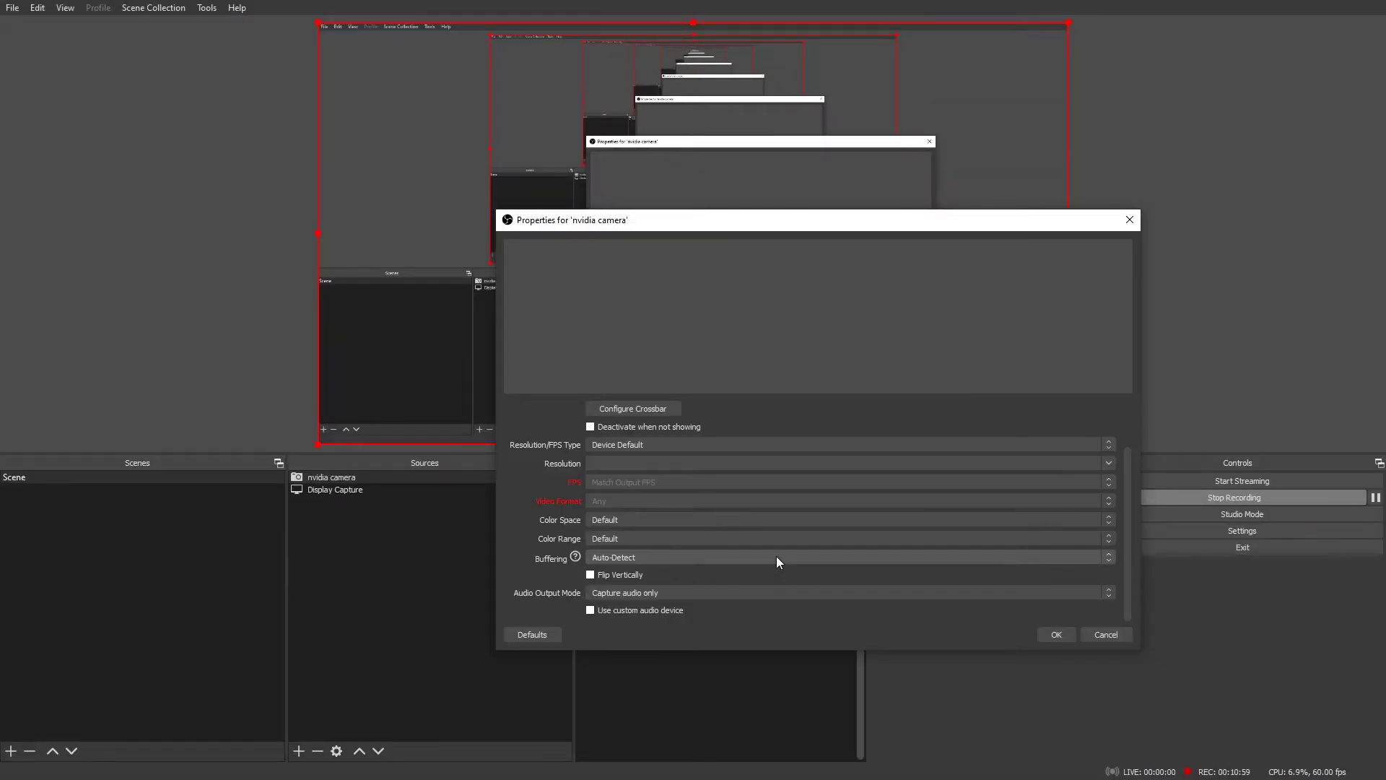
{"action": "scroll", "coordinate": [775, 561], "scroll_direction": "up", "scroll_amount": 5}
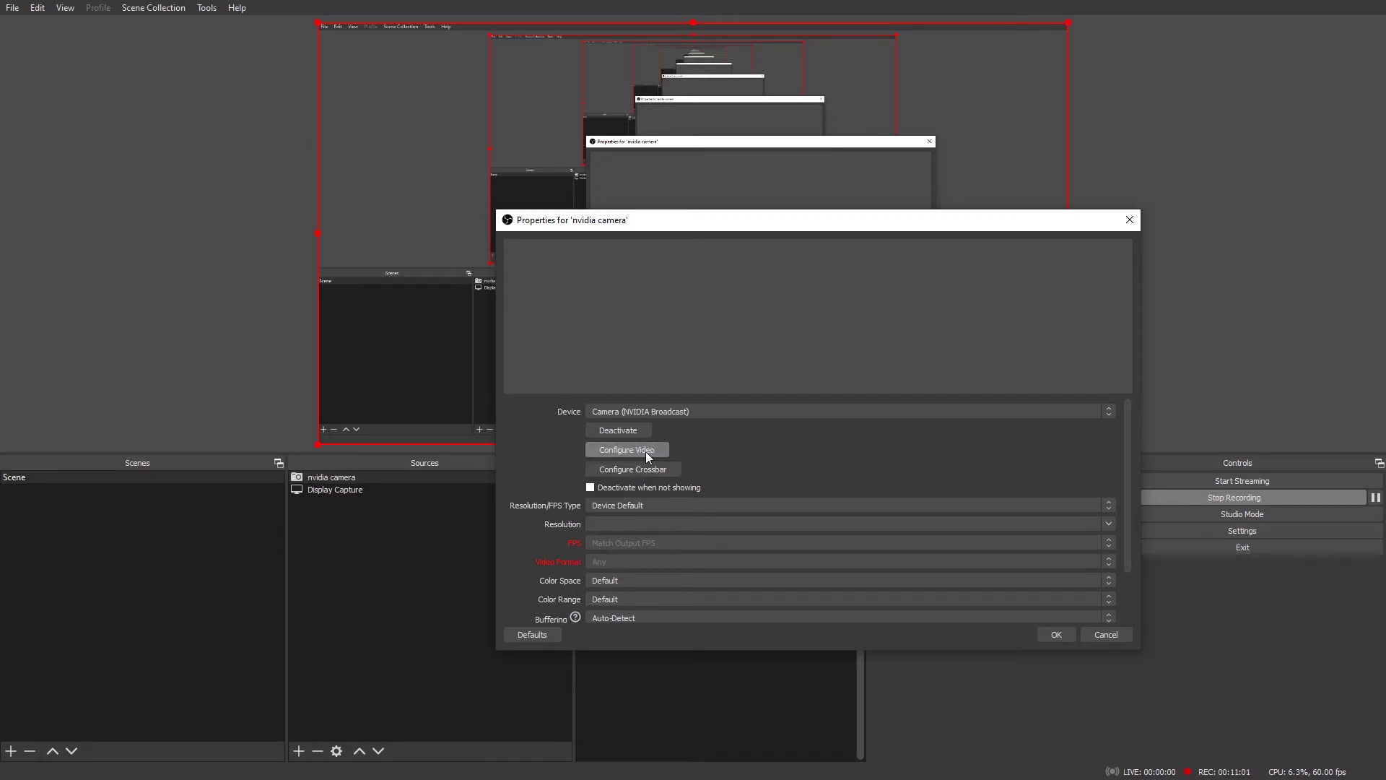
{"action": "left_click", "coordinate": [1069, 634]}
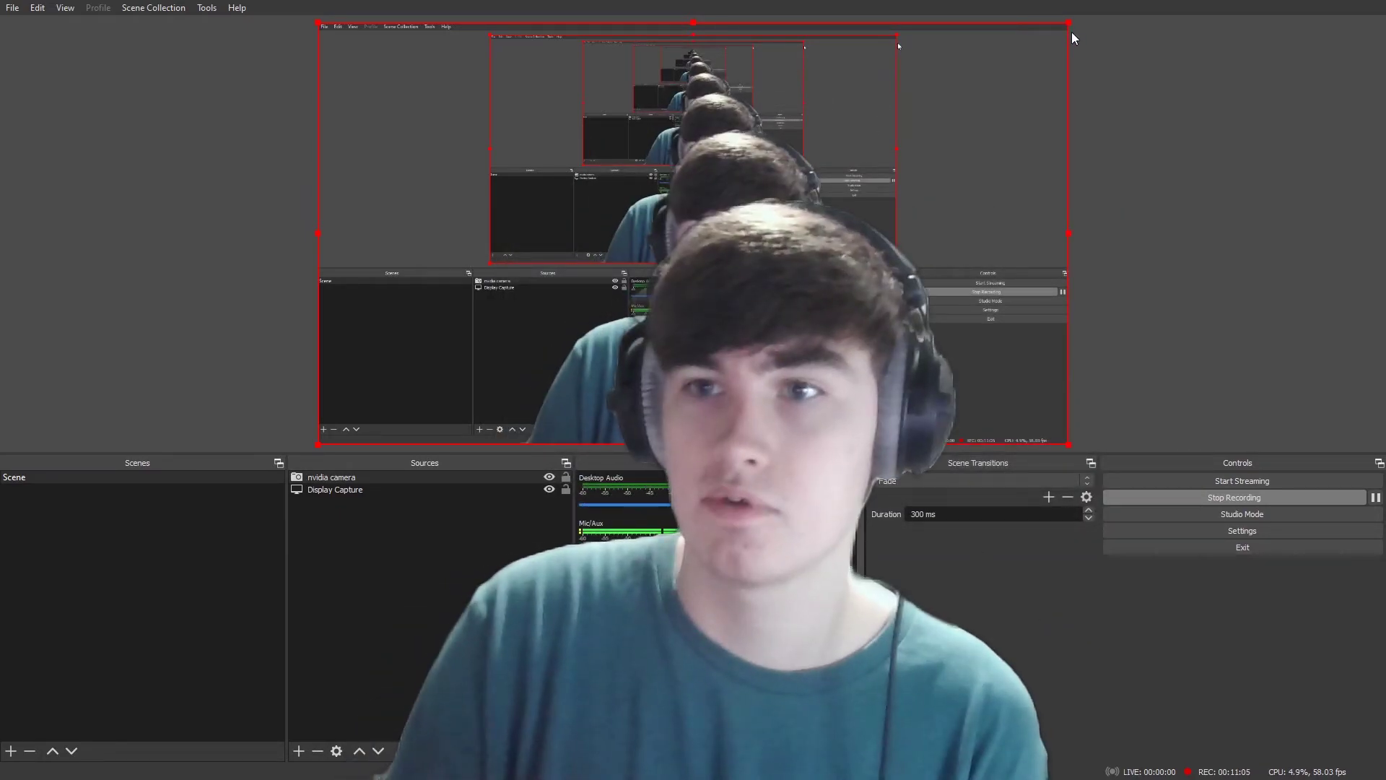
Scale the nvidia camera source down and place it in the lower-left corner of the preview canvas.
{"action": "left_click_drag", "start_coordinate": [1071, 23], "coordinate": [631, 249]}
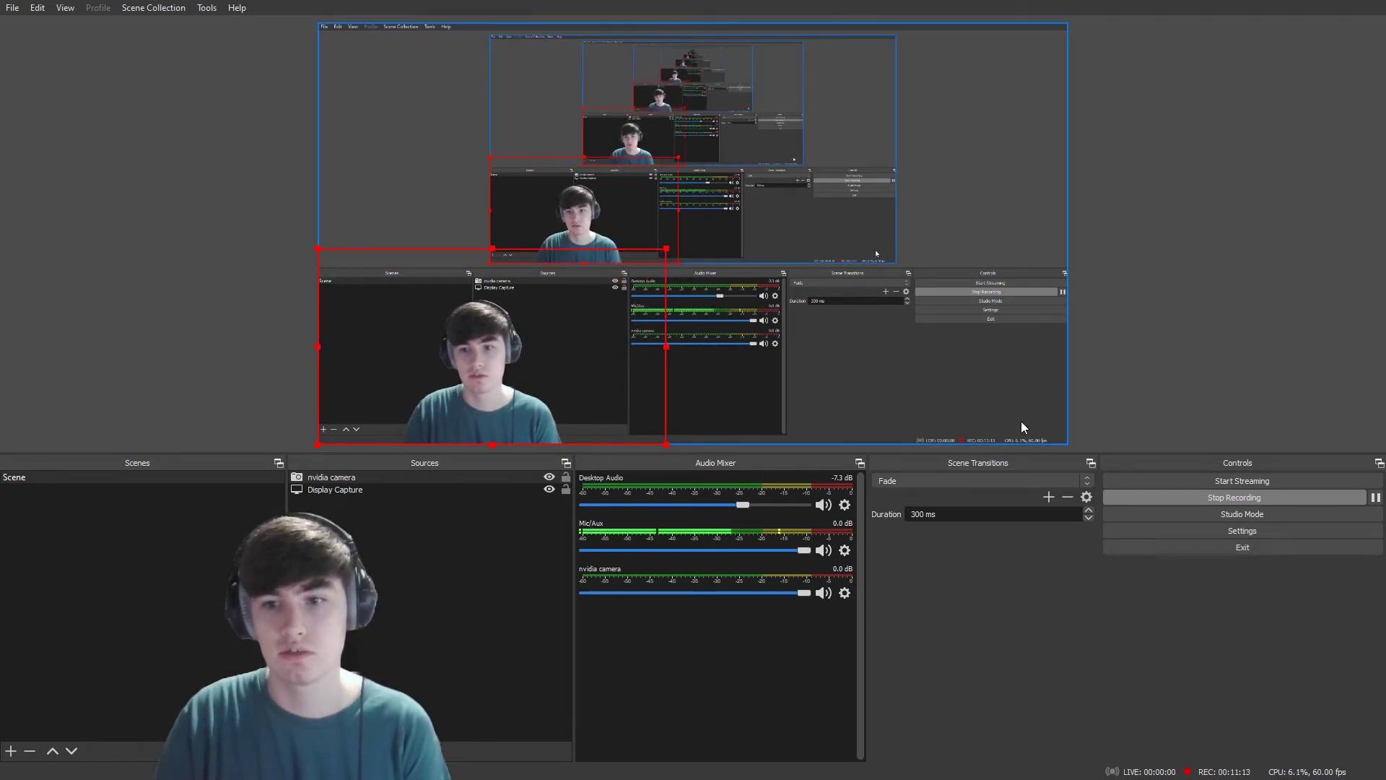
{"action": "left_click_drag", "start_coordinate": [665, 249], "coordinate": [514, 275]}
{"action": "mouse_move", "coordinate": [489, 401]}
{"action": "left_mouse_down"}
{"action": "mouse_move", "coordinate": [812, 227]}
{"action": "mouse_move", "coordinate": [891, 226]}
{"action": "mouse_move", "coordinate": [960, 161]}
{"action": "mouse_move", "coordinate": [929, 148]}
{"action": "mouse_move", "coordinate": [526, 181]}
{"action": "mouse_move", "coordinate": [487, 153]}
{"action": "mouse_move", "coordinate": [505, 336]}
{"action": "mouse_move", "coordinate": [479, 388]}
{"action": "left_mouse_up"}
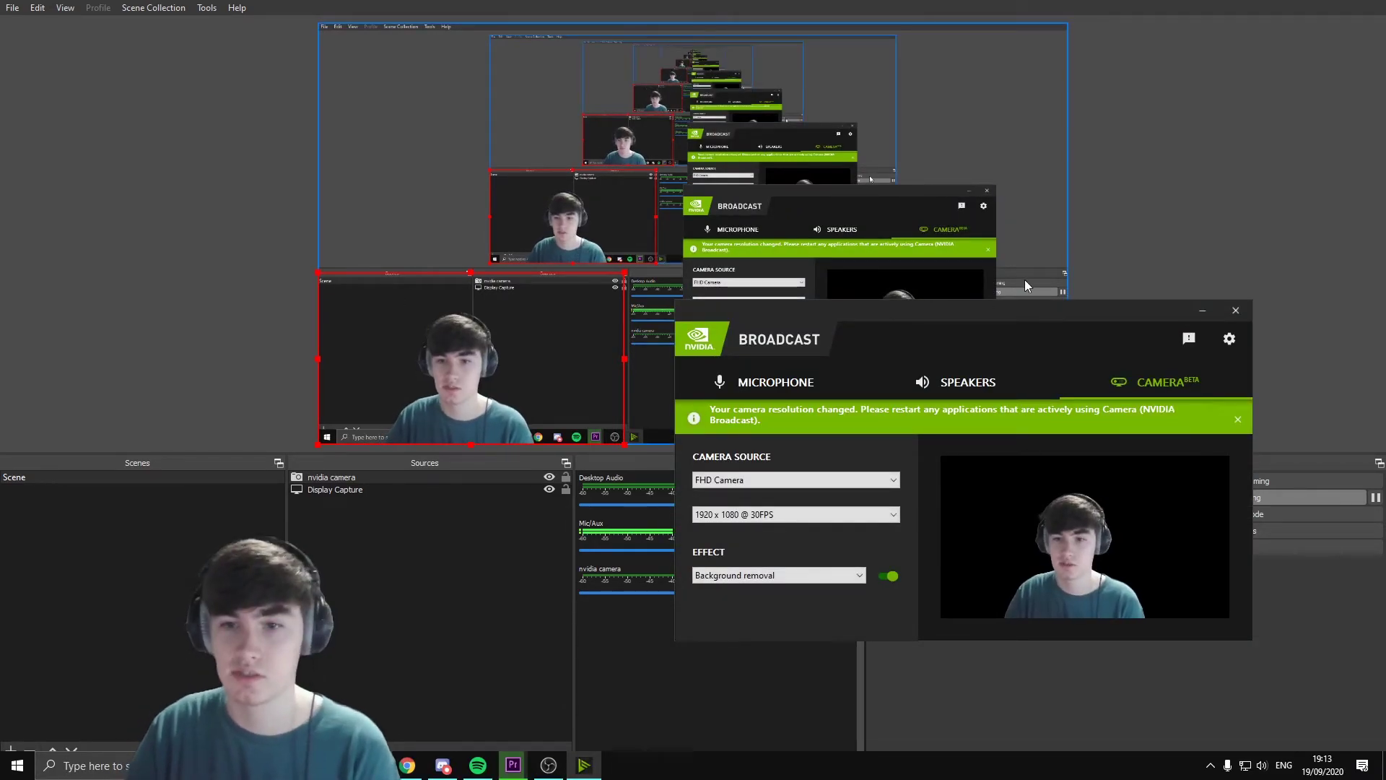
Switch to NVIDIA Broadcast and try the Background replacement, Background blur and Auto frame camera effects.
{"action": "left_click_drag", "start_coordinate": [1028, 309], "coordinate": [989, 156]}
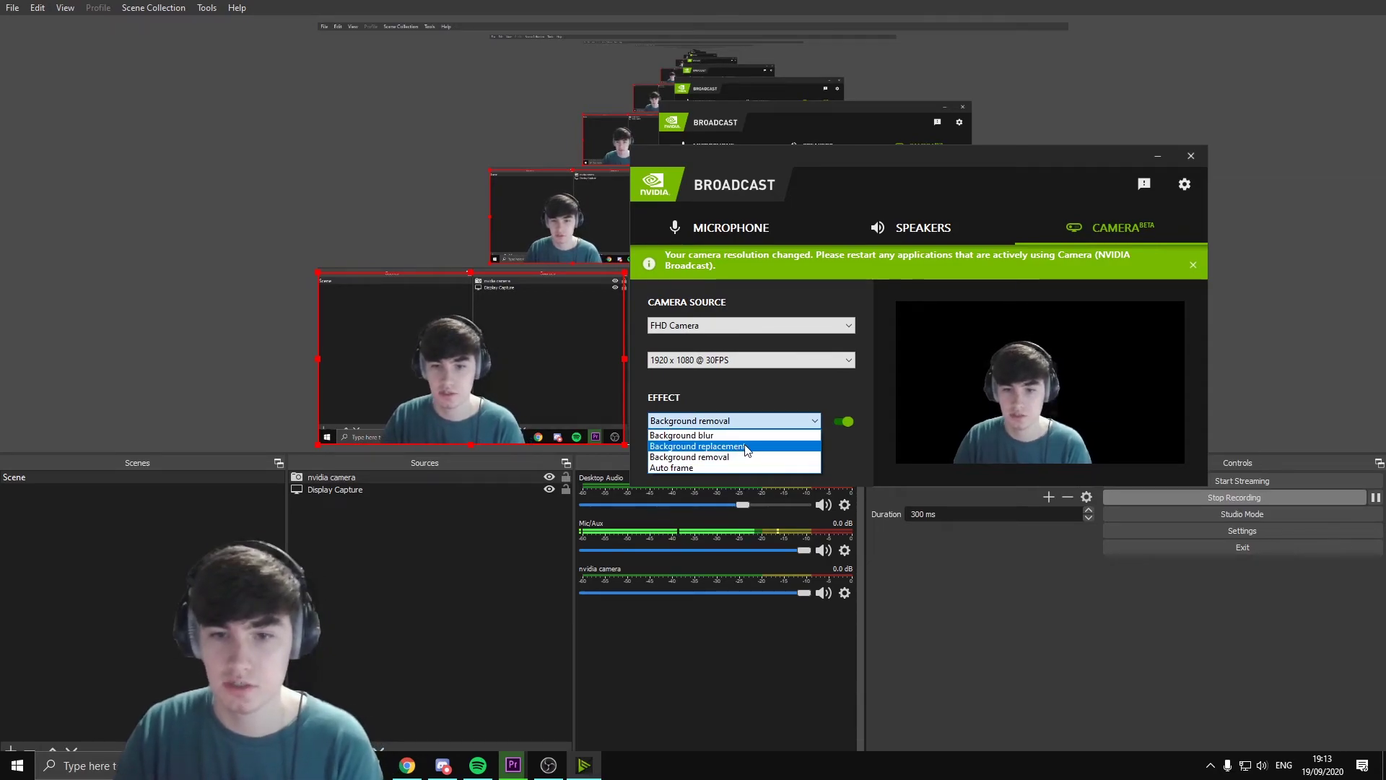
{"action": "left_click", "coordinate": [747, 446]}
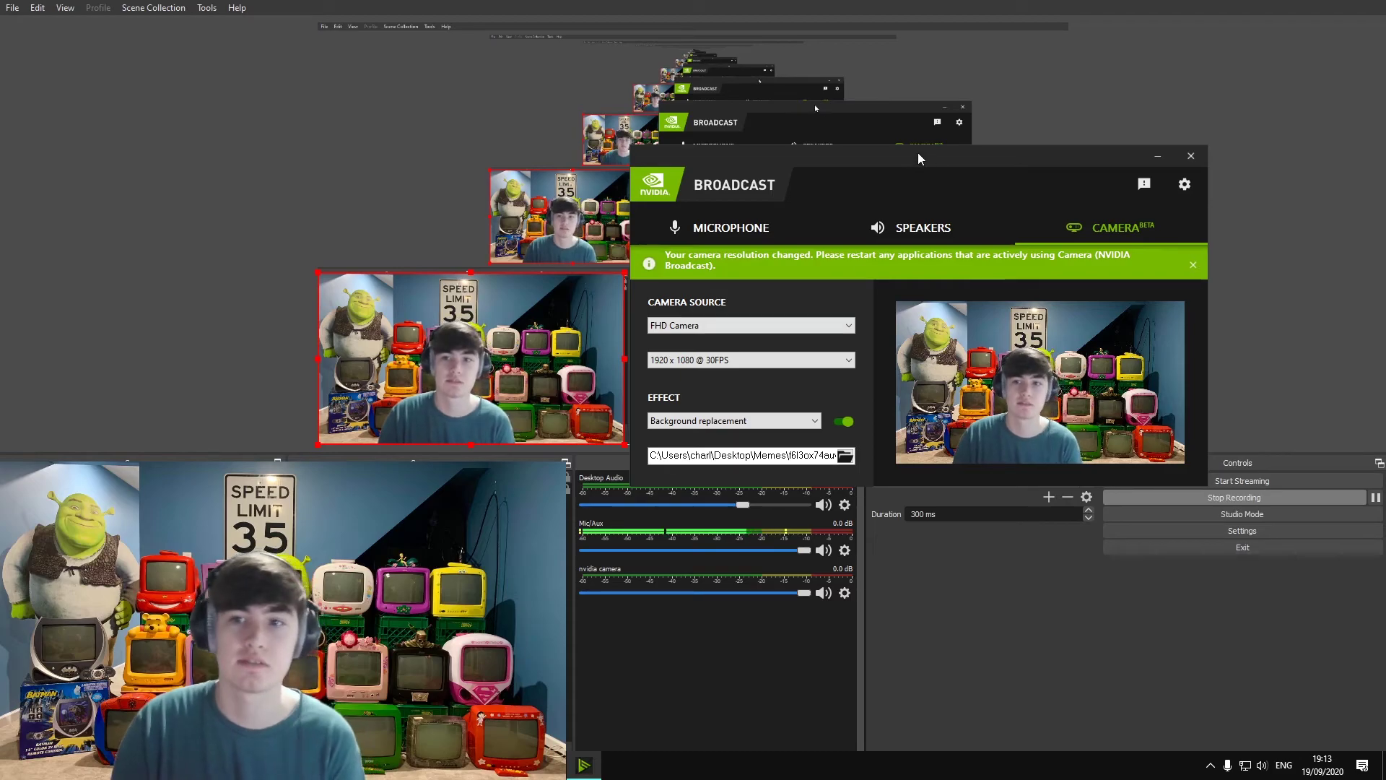
{"action": "left_click_drag", "start_coordinate": [925, 157], "coordinate": [987, 218]}
{"action": "left_click", "coordinate": [855, 481]}
{"action": "left_click", "coordinate": [857, 499]}
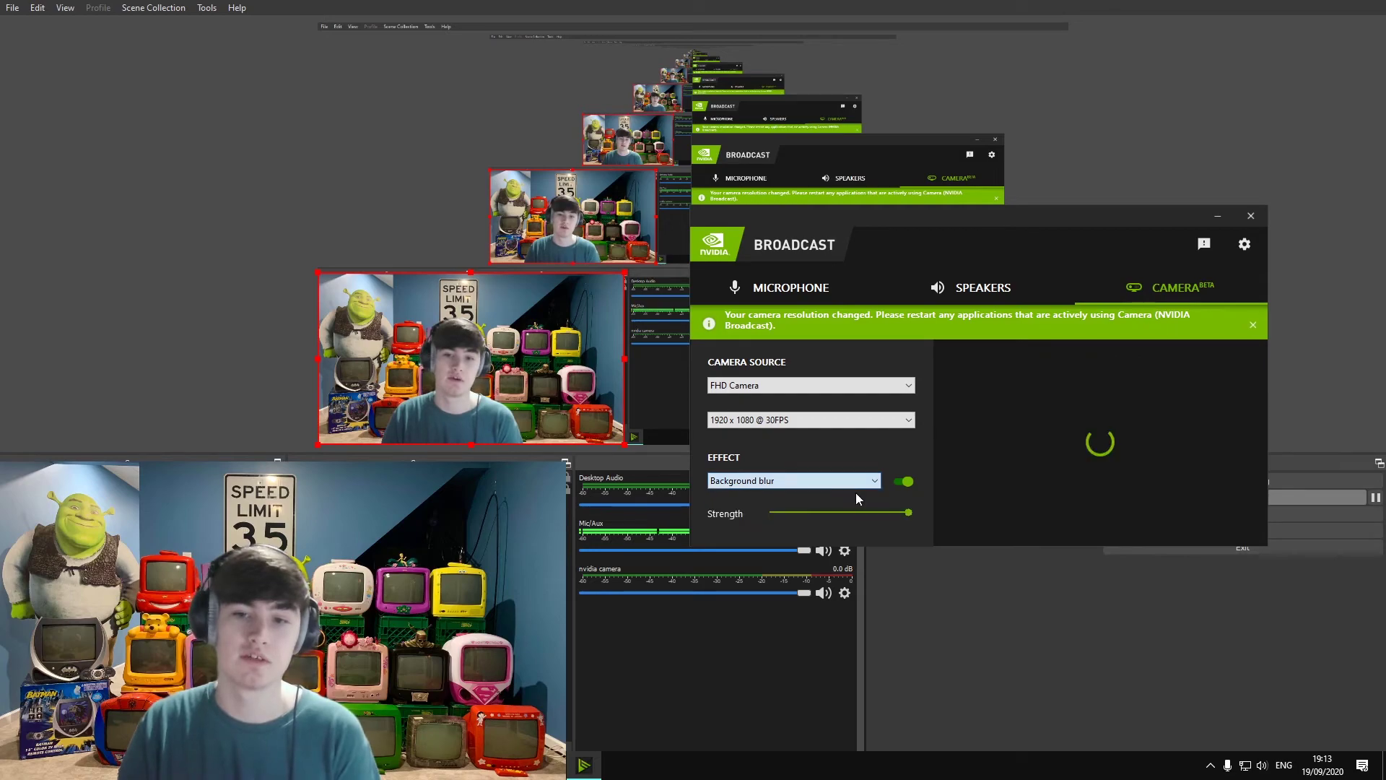
{"action": "left_click", "coordinate": [851, 482]}
{"action": "left_click", "coordinate": [838, 525]}
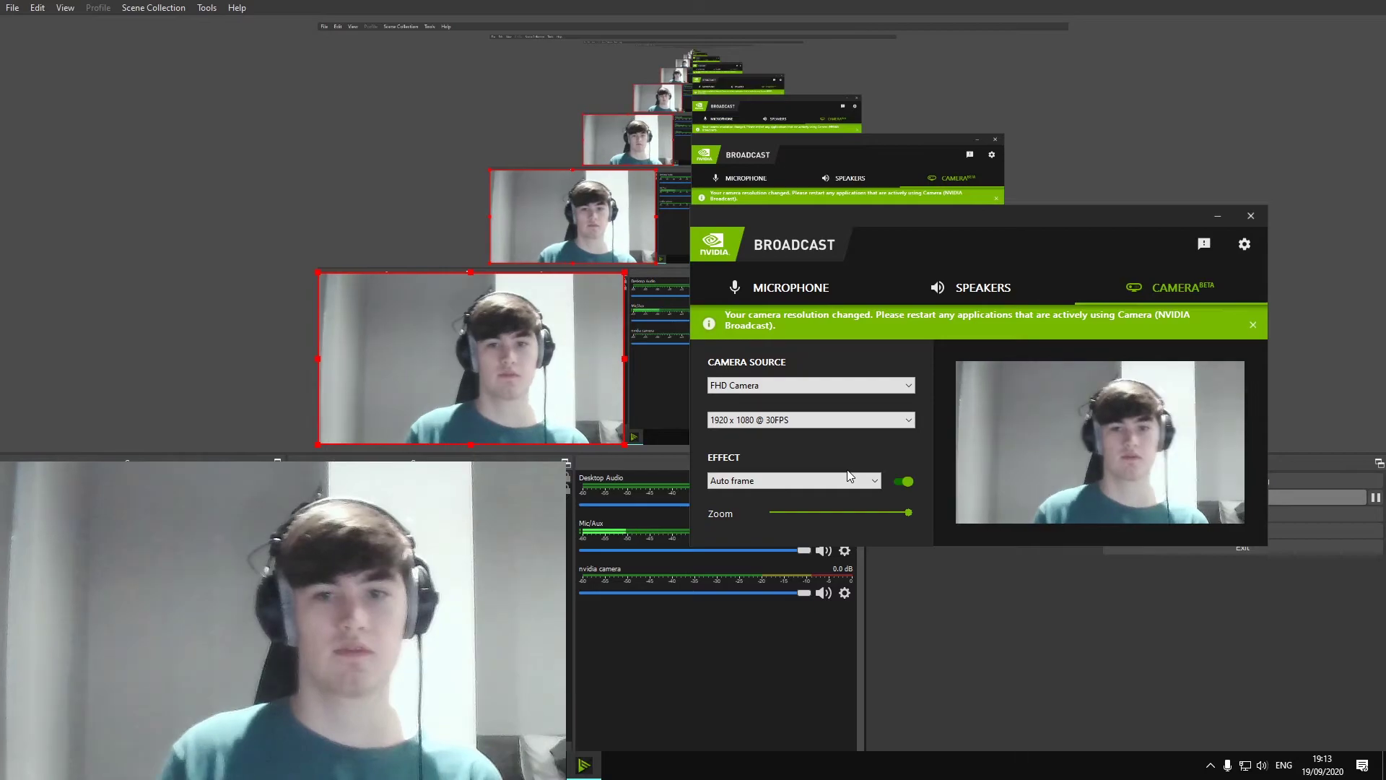
Set the camera effect to Background removal and close the NVIDIA Broadcast window.
{"action": "left_click", "coordinate": [849, 479]}
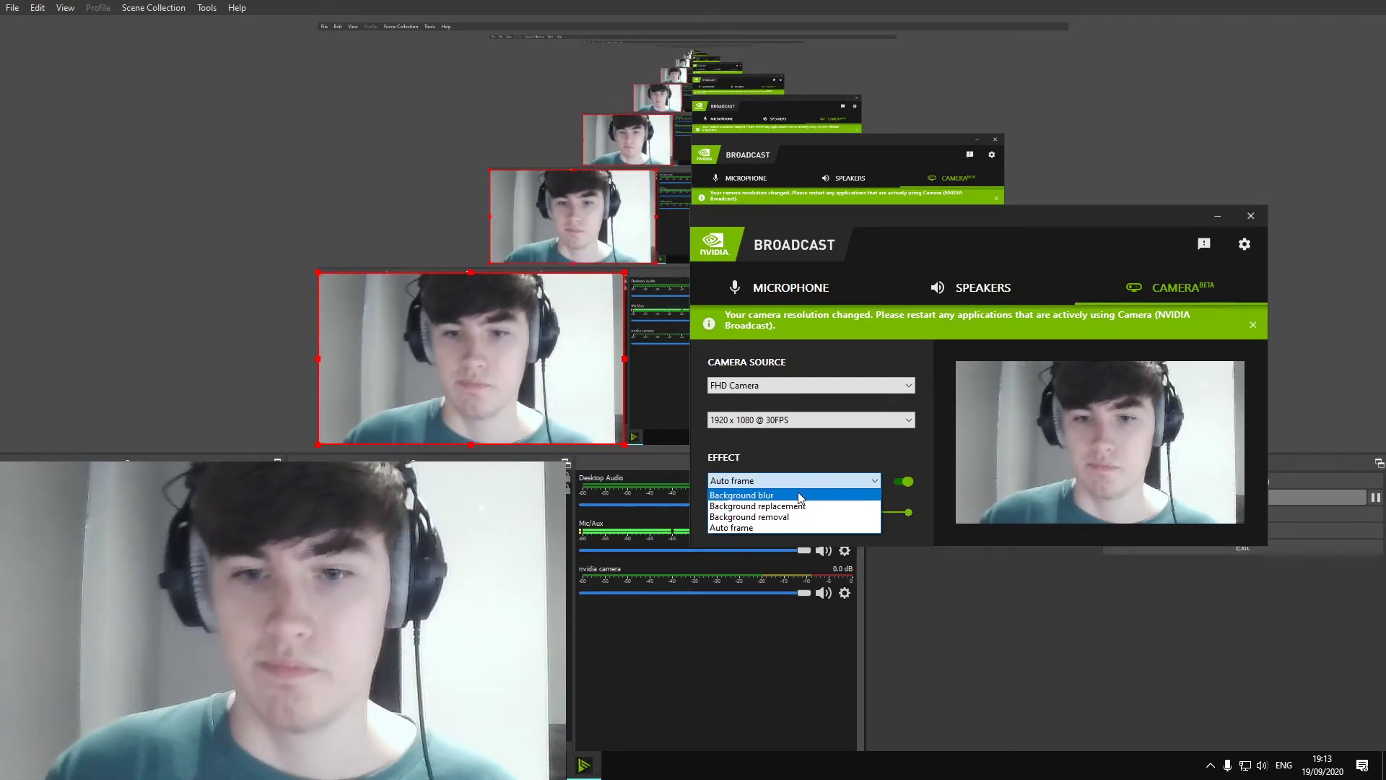
{"action": "left_click", "coordinate": [817, 518]}
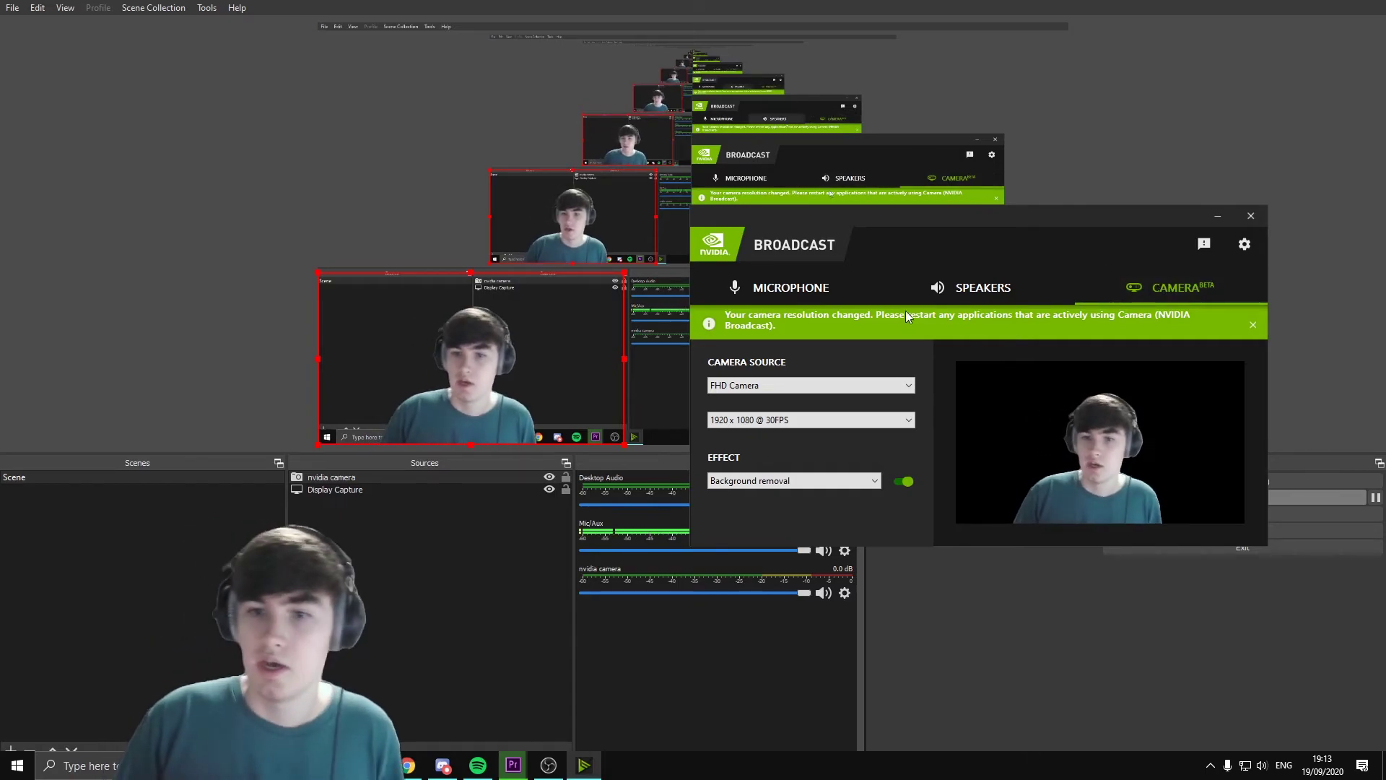
{"action": "left_click_drag", "start_coordinate": [750, 220], "coordinate": [433, 310]}
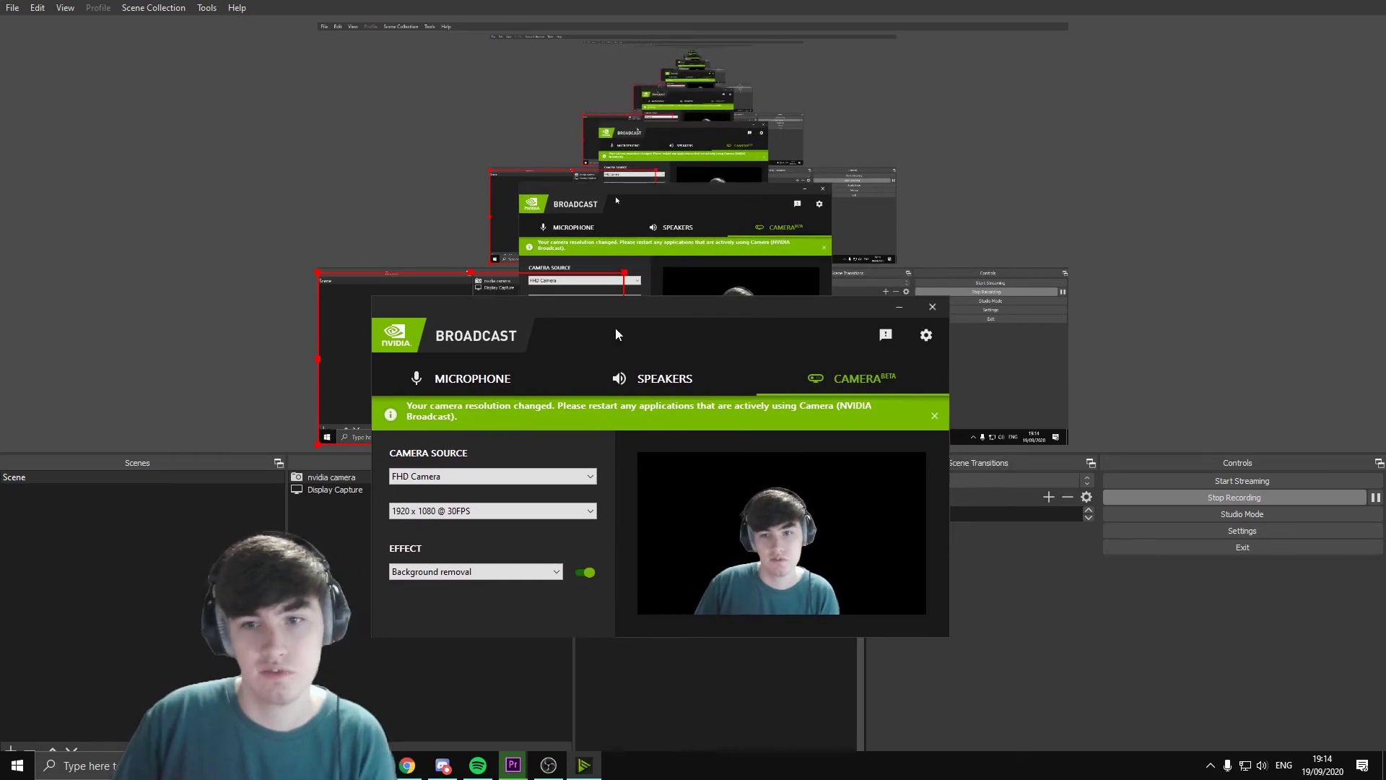
{"action": "left_click", "coordinate": [934, 302]}
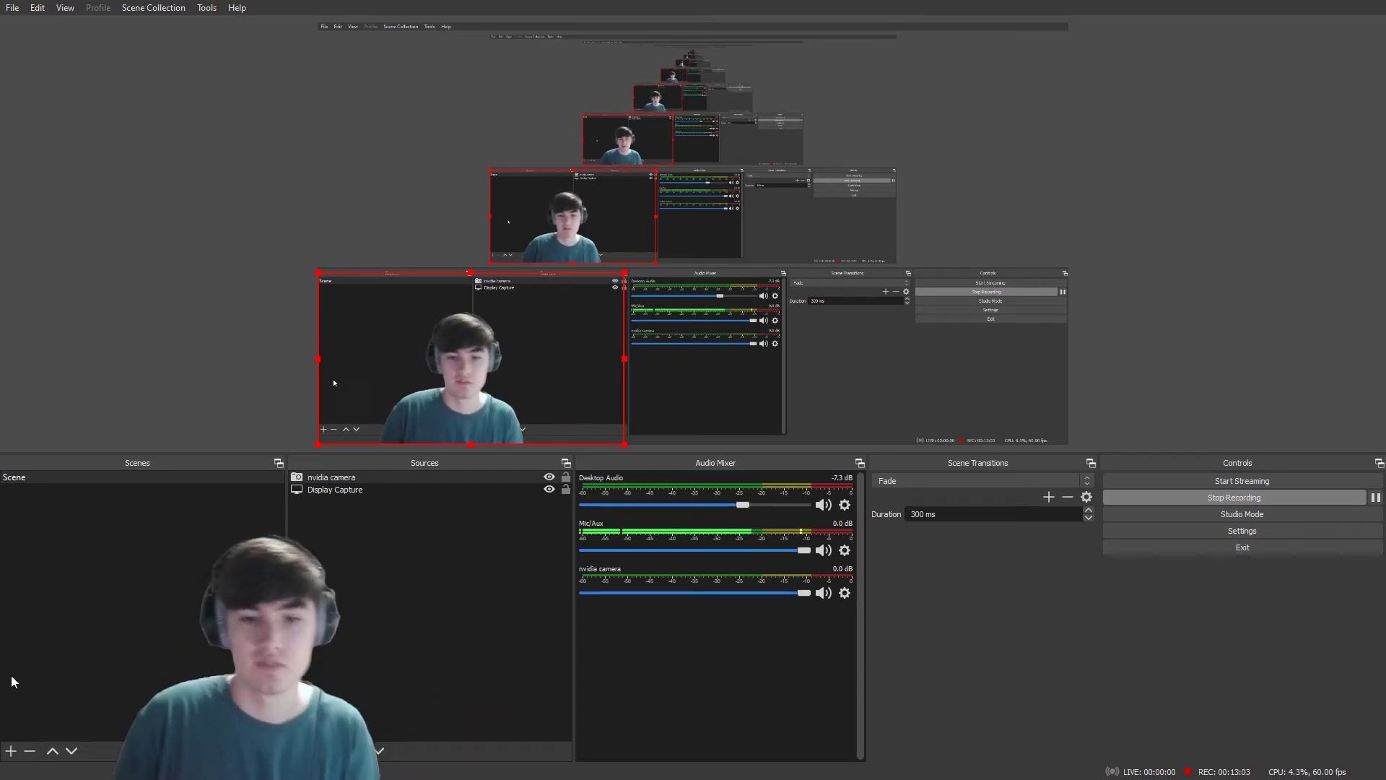
{"action": "left_click", "coordinate": [298, 751]}
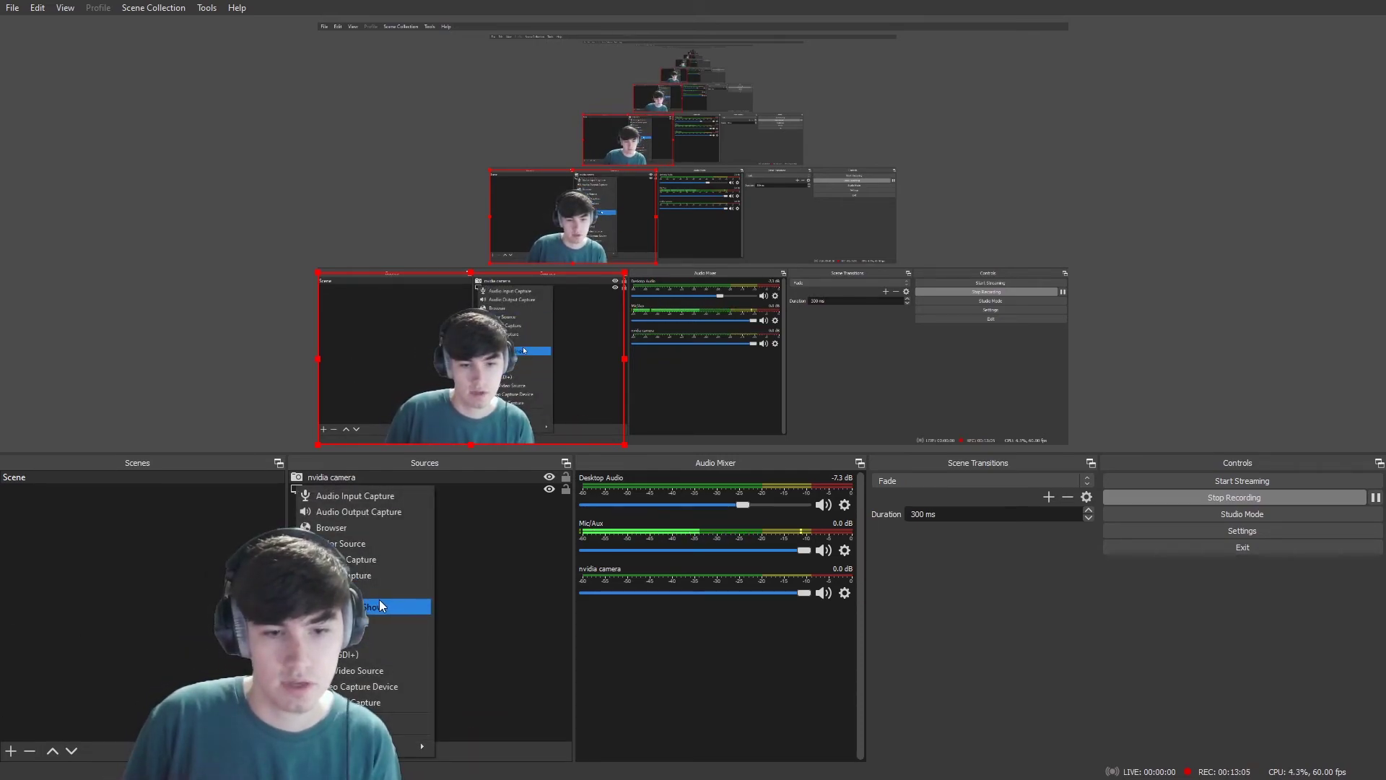
{"action": "left_click", "coordinate": [488, 601]}
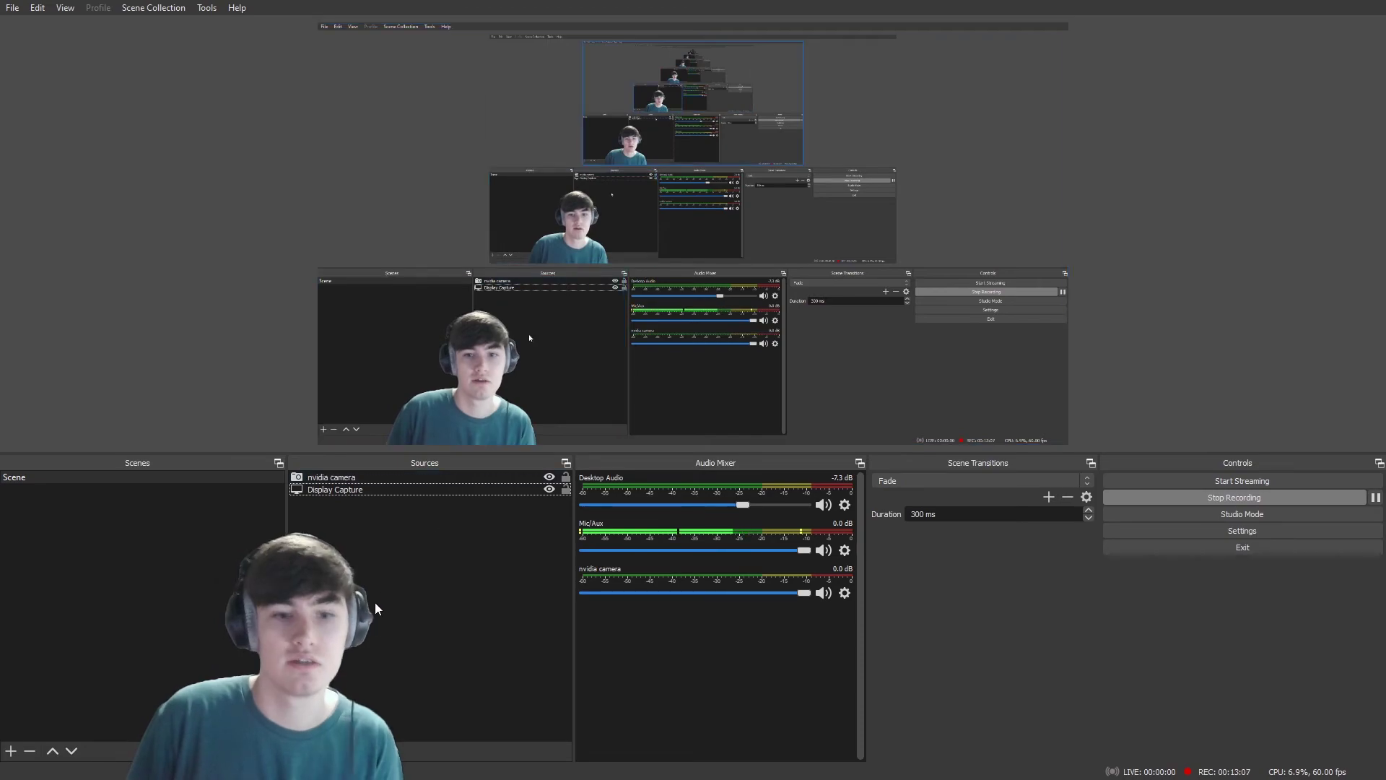